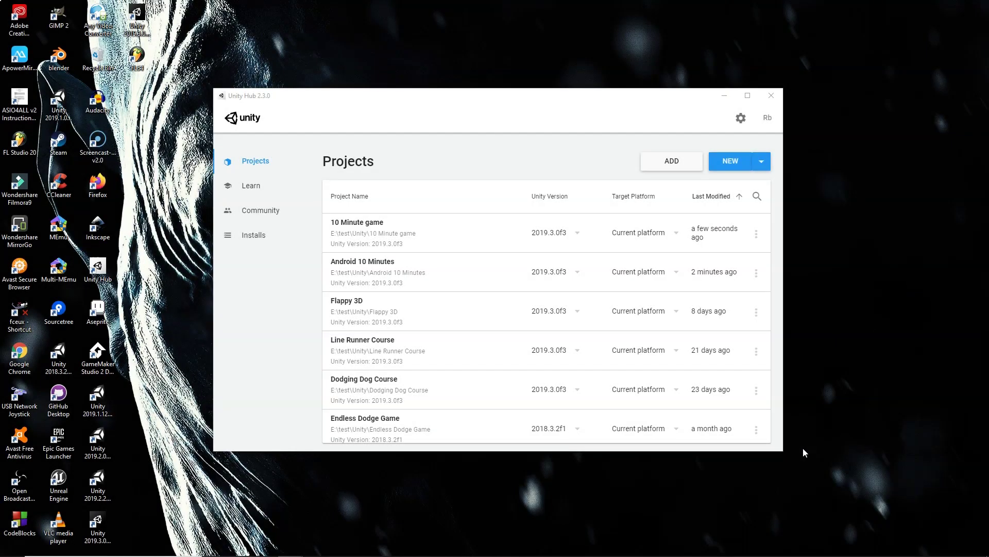
Create a new 2D project named "Food Eater Tutorial" in E:/test/Unity
left_click(727, 162)
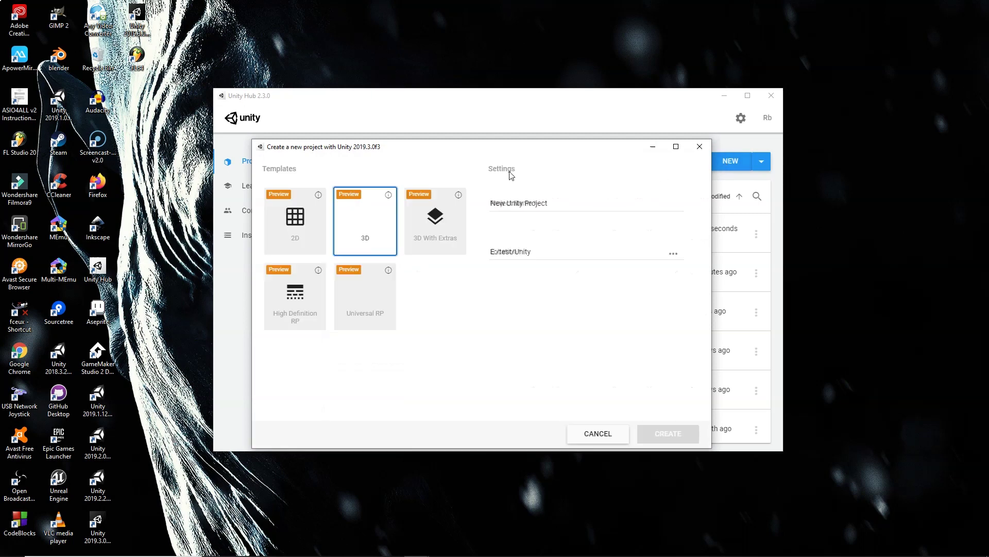
left_click_drag(421, 151, 432, 125)
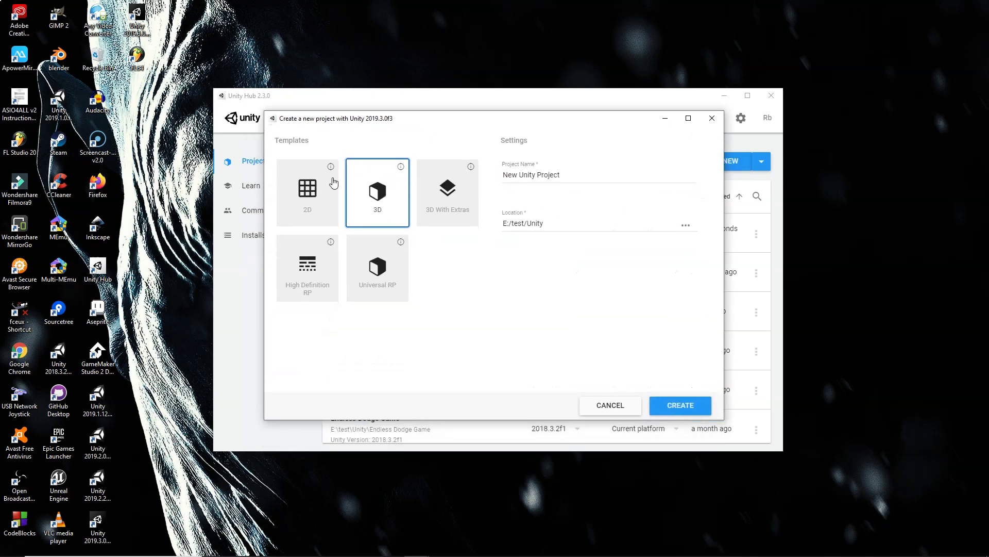
left_click(304, 205)
left_click(559, 175)
left_click(474, 178)
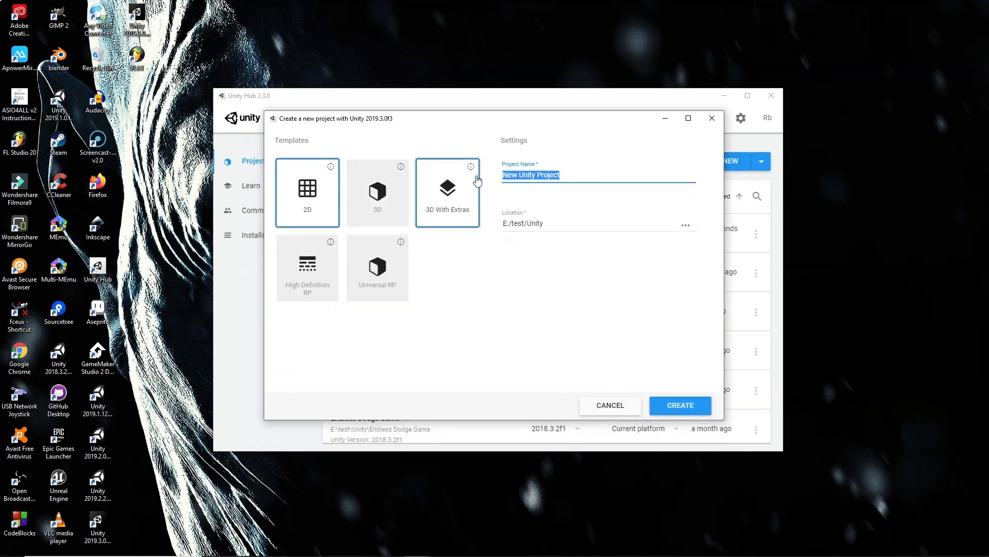
type("Food ")
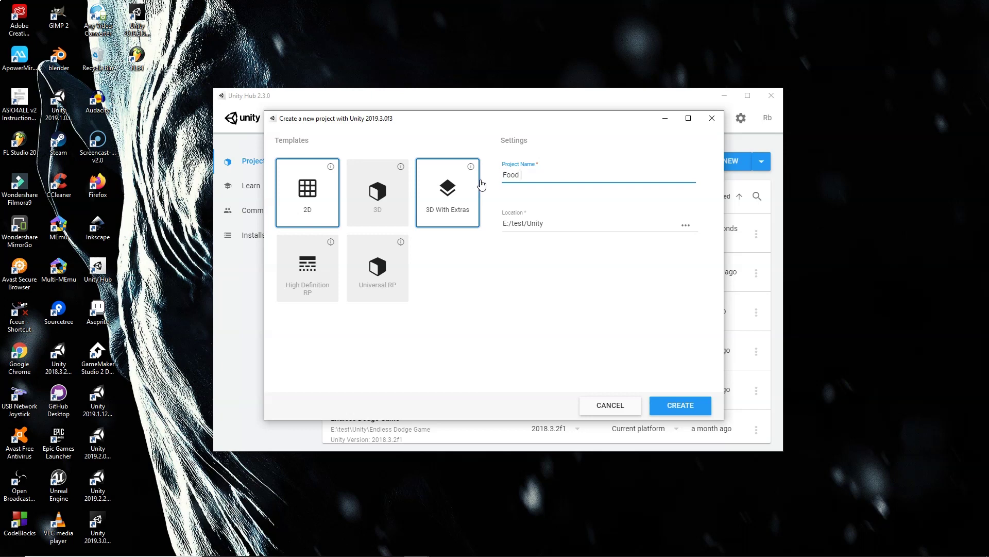
type("Eater Tutorial")
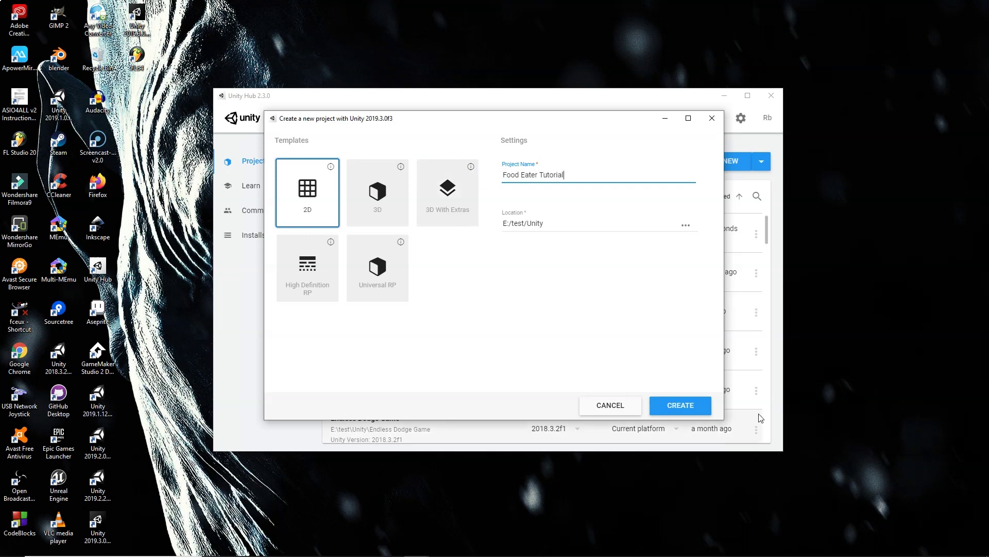
left_click(677, 406)
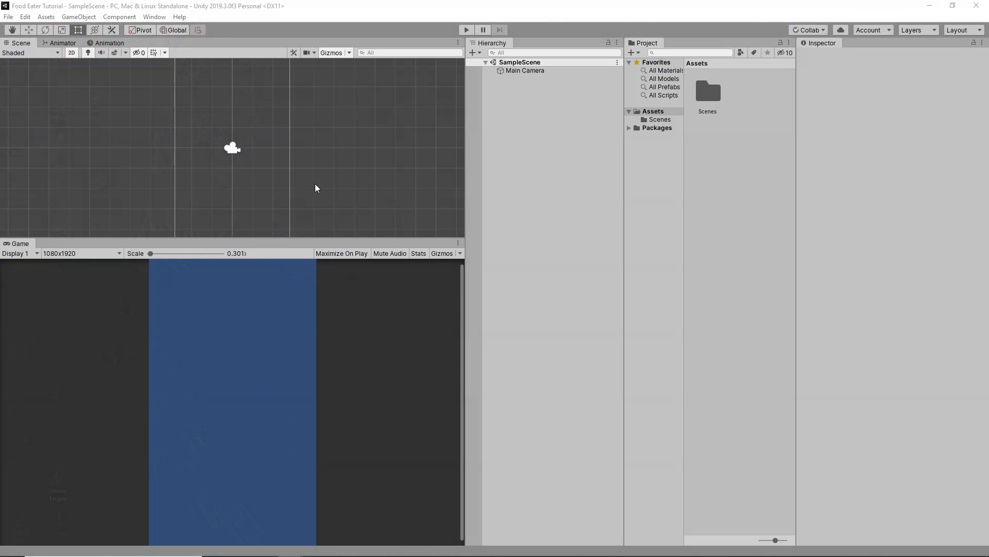
Switch the build platform to Android and set the game view to 1920x1080 Portrait
left_click(9, 17)
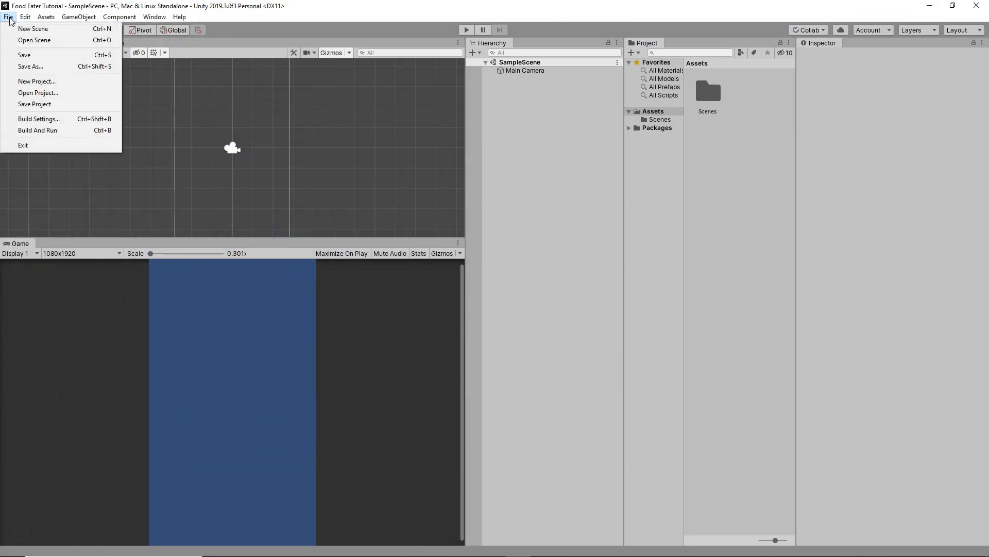
left_click(54, 120)
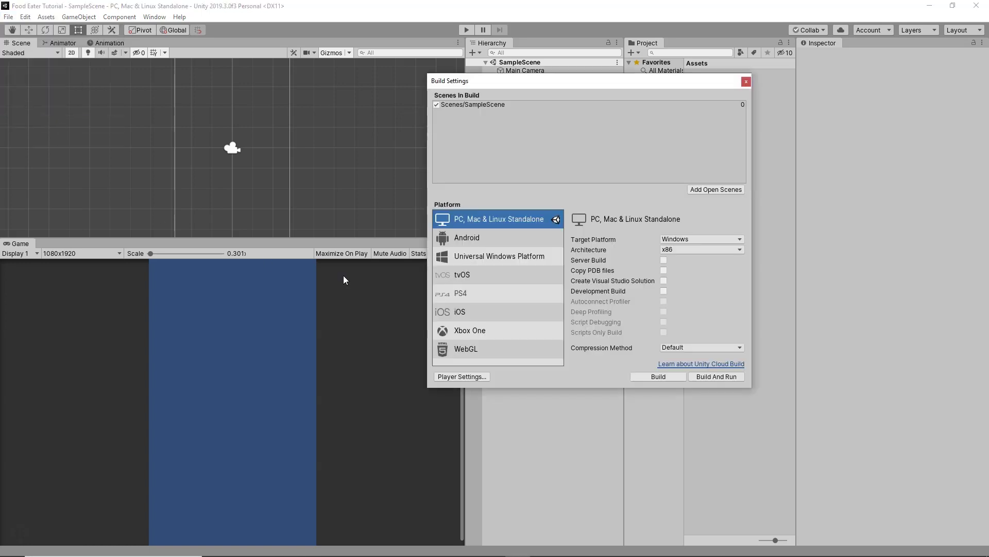
left_click(470, 241)
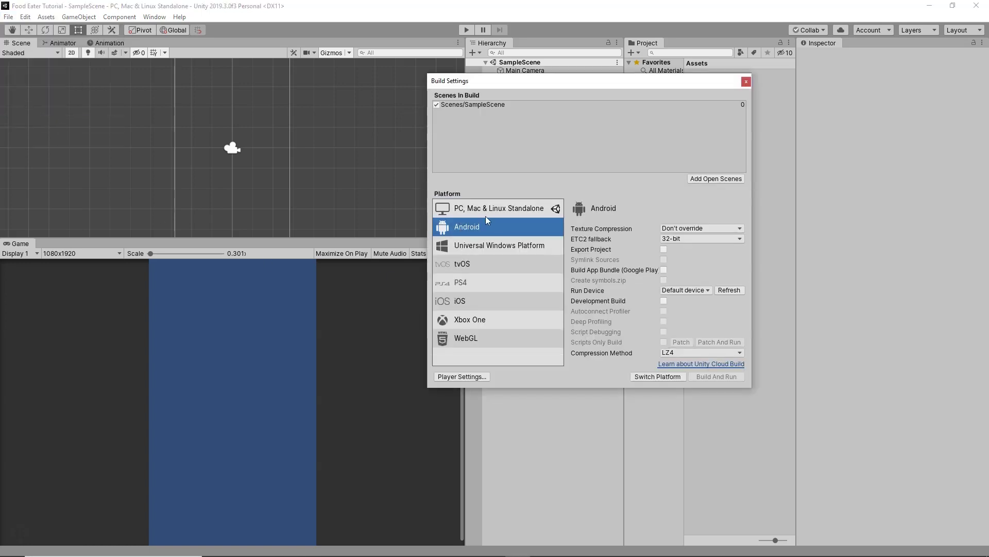
left_click(658, 376)
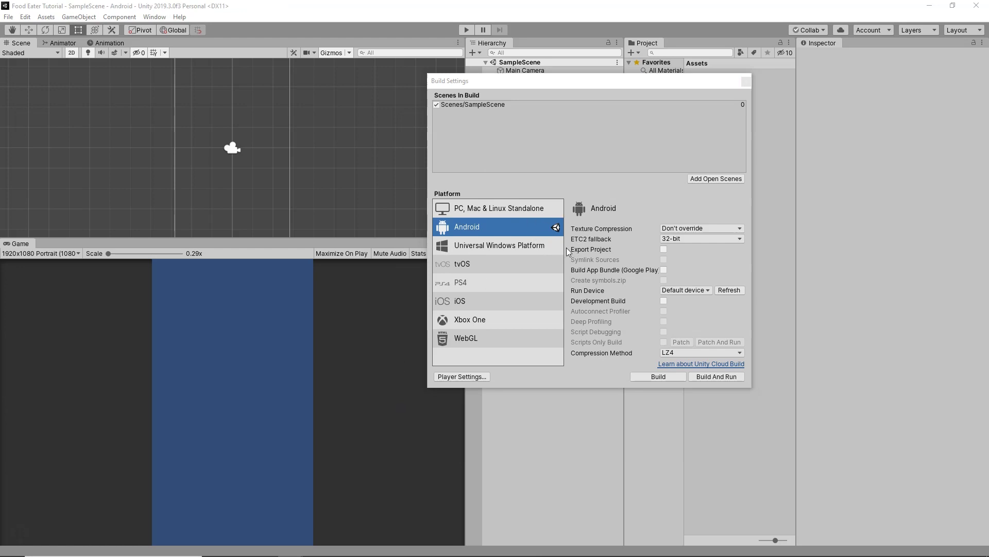
left_click(747, 82)
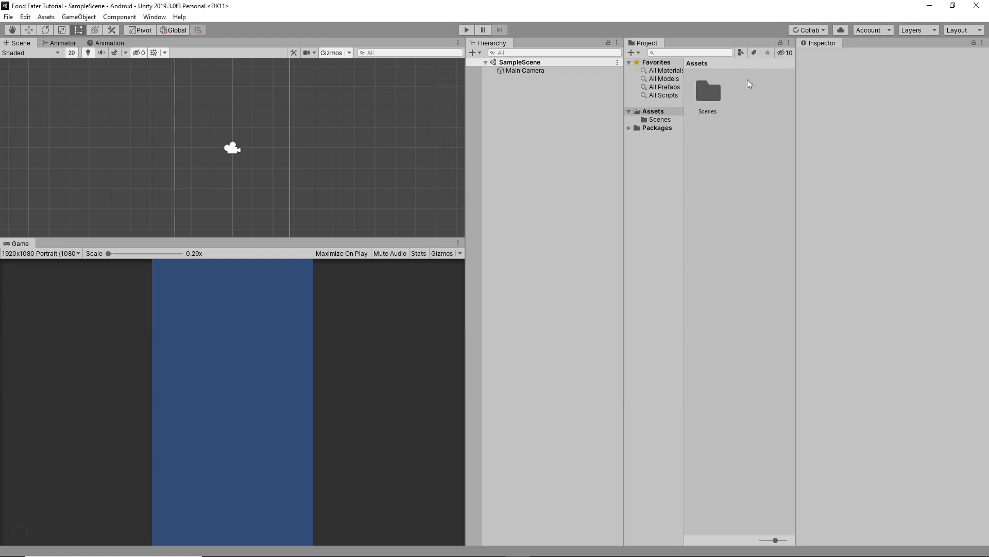
left_click(74, 254)
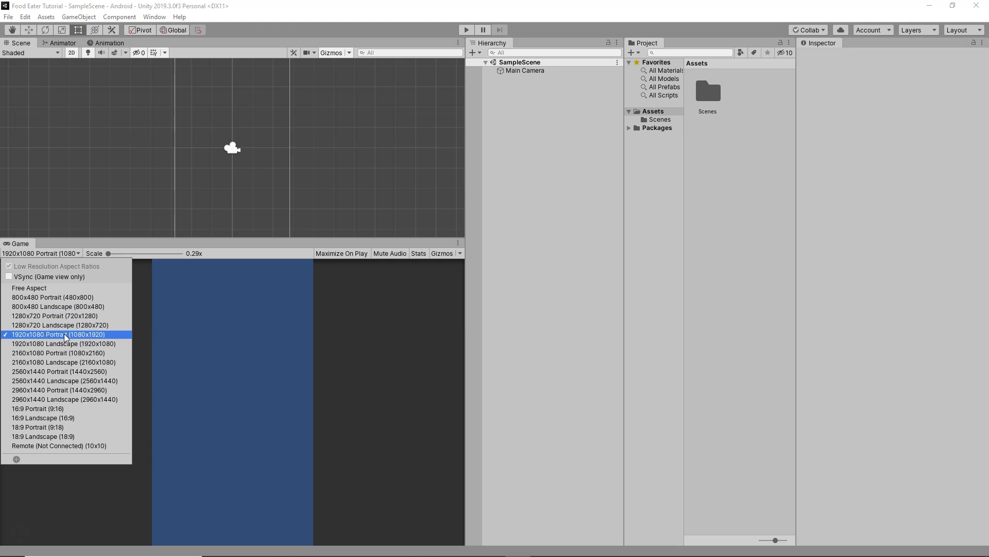
left_click(98, 336)
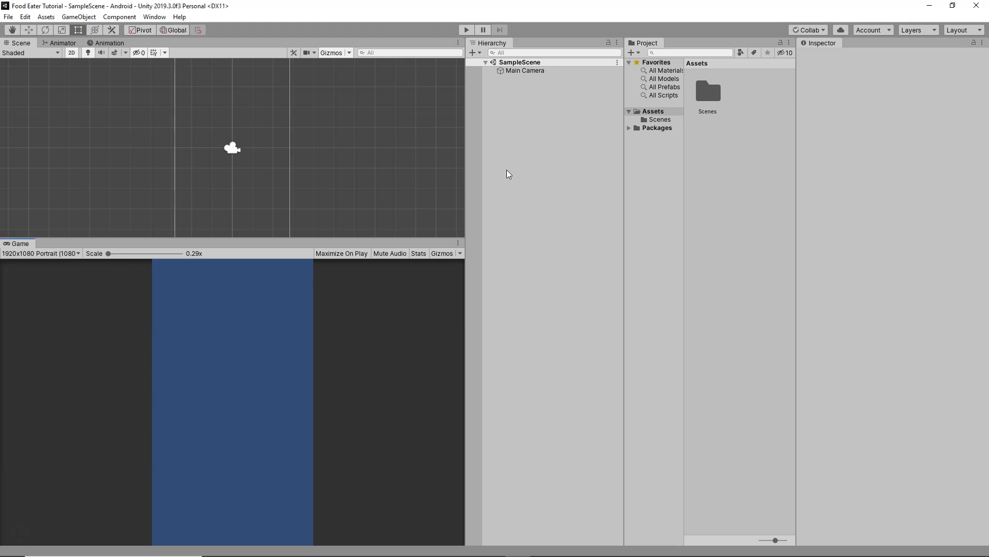
Keep the Main Camera's clear flags at Solid Color and set its background to dark grey-blue 32363D
left_click(532, 72)
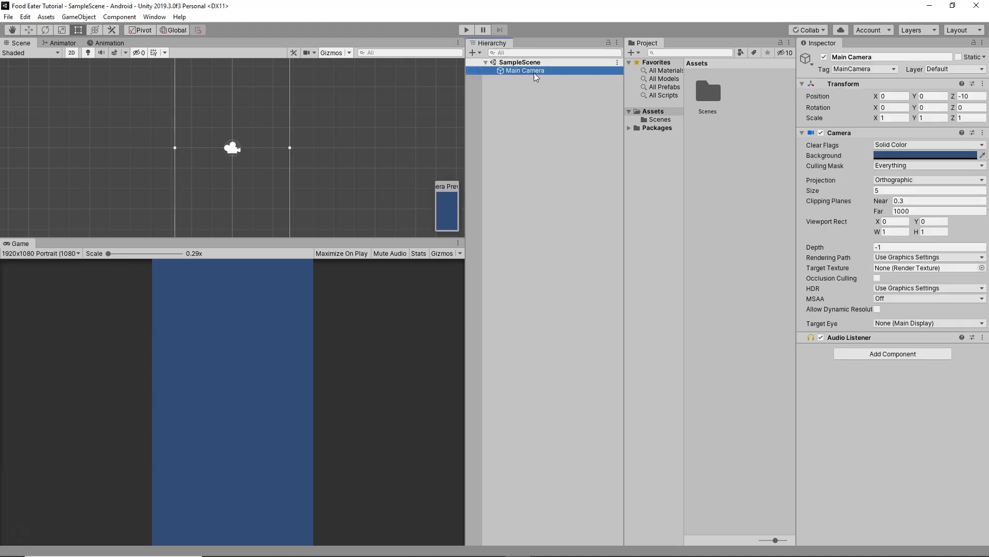
left_click(885, 156)
left_click(890, 147)
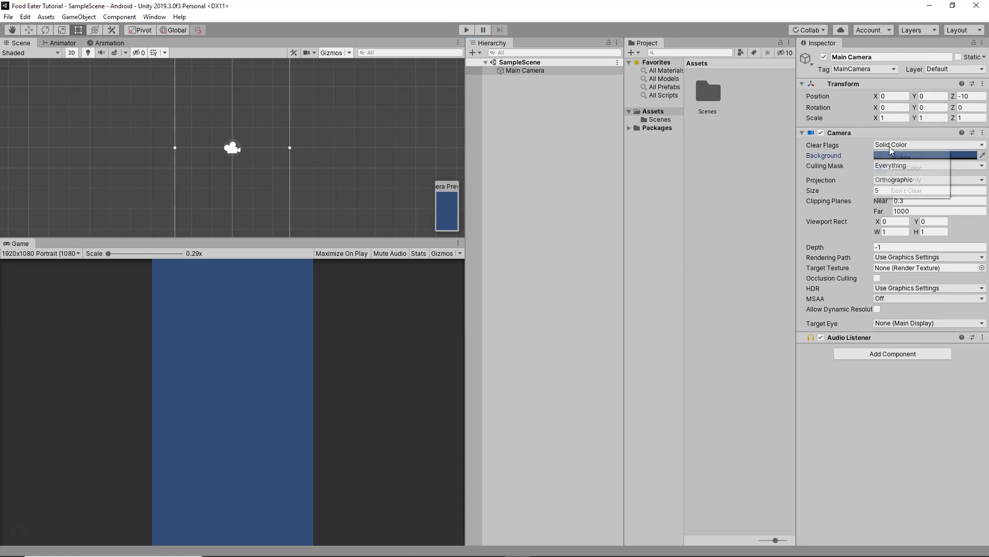
left_click(910, 166)
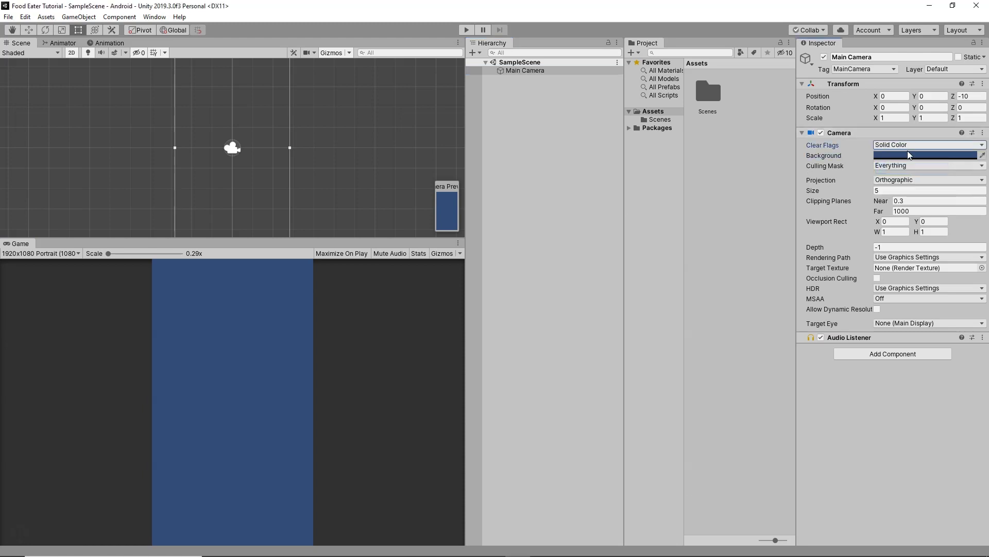
left_click(906, 155)
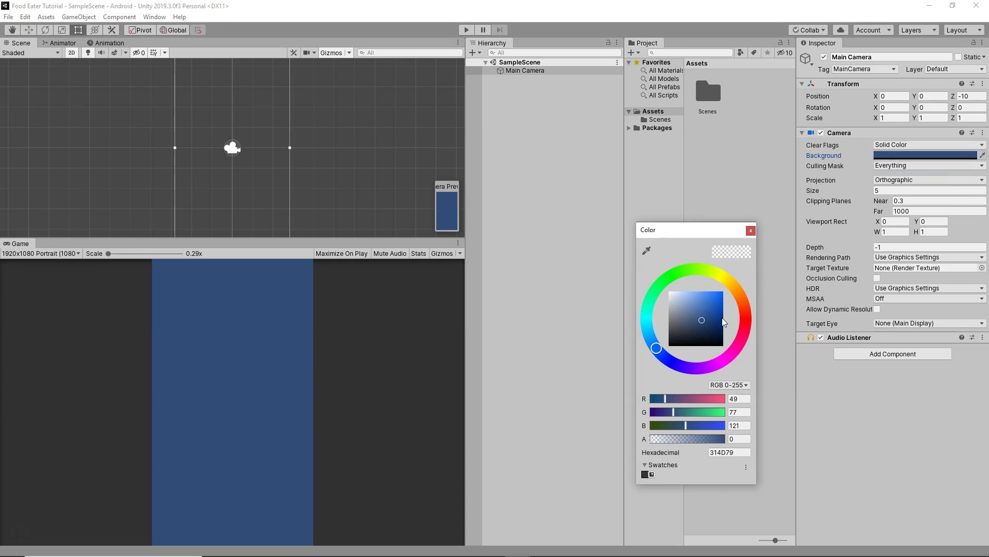
left_click_drag(702, 323, 679, 332)
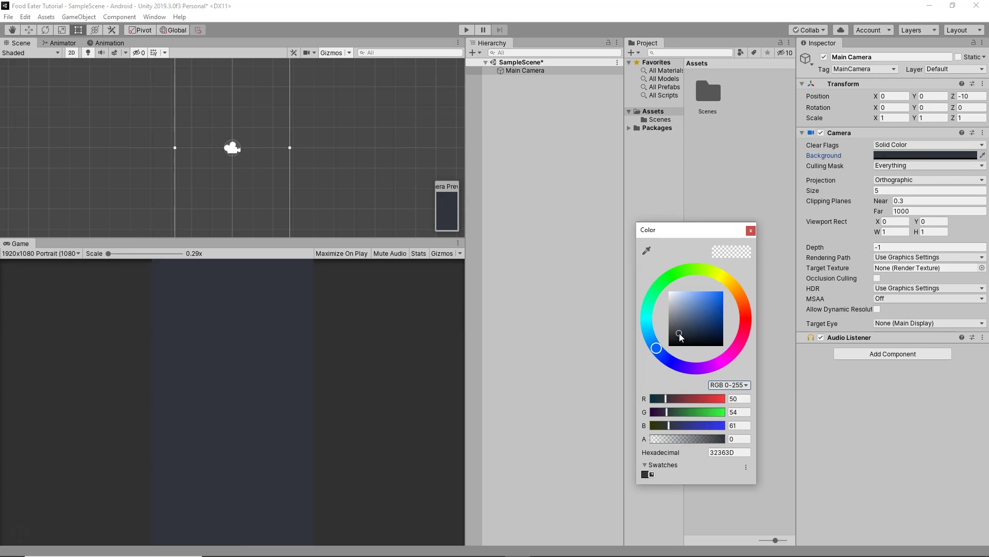
left_click(751, 231)
left_click(740, 178)
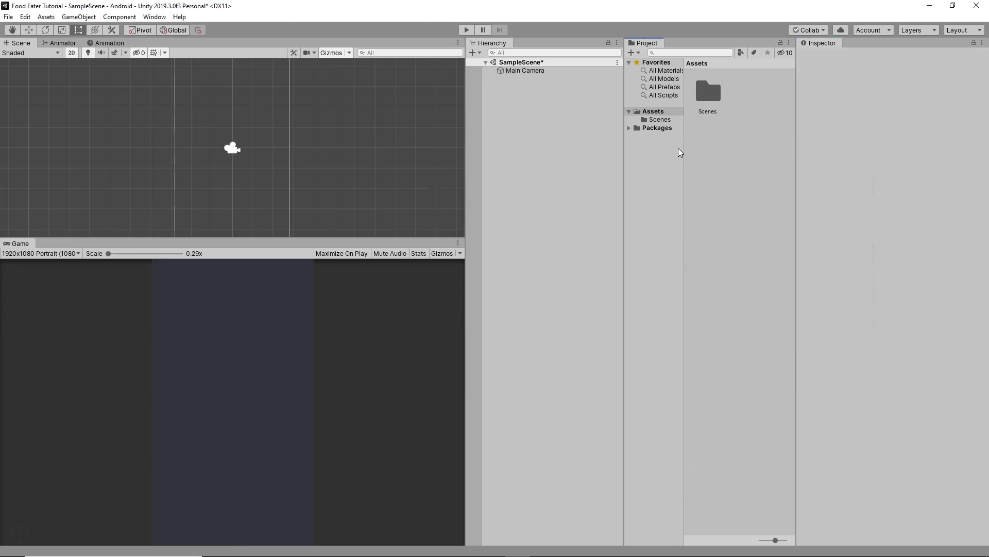
Create a square sprite in the Assets folder
left_click(673, 115)
right_click(717, 138)
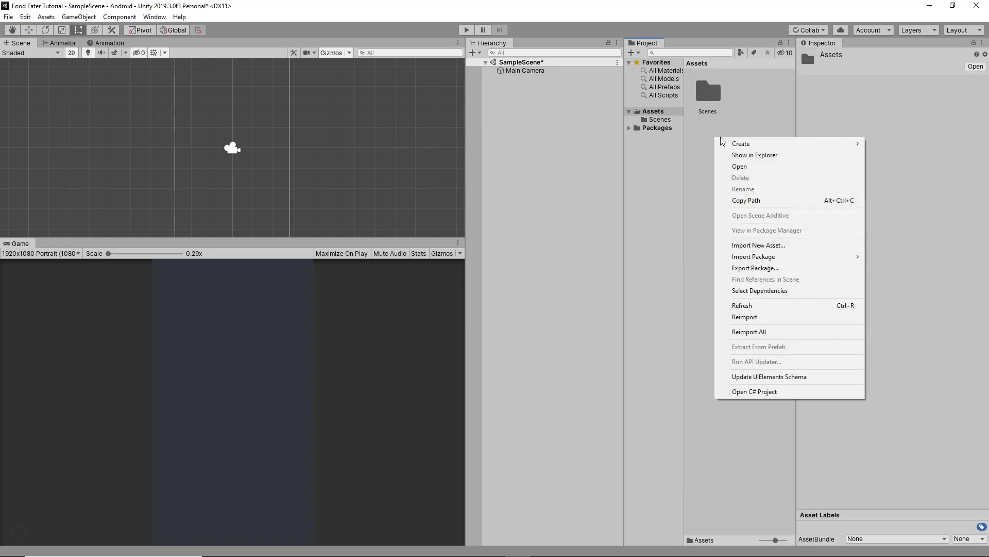
mouse_move(740, 143)
mouse_move(670, 355)
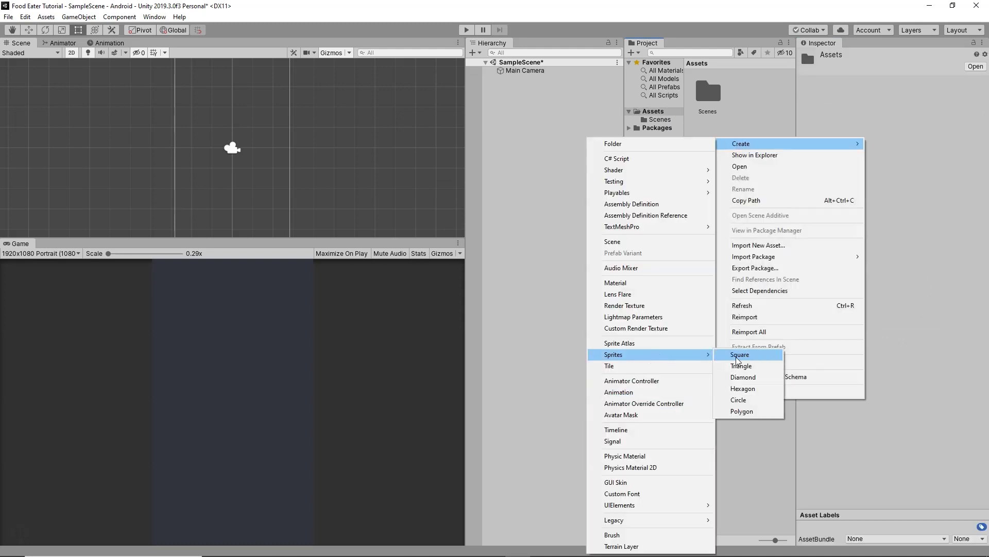
left_click(740, 354)
Create a circle sprite in the Assets folder, keeping its default name
right_click(740, 153)
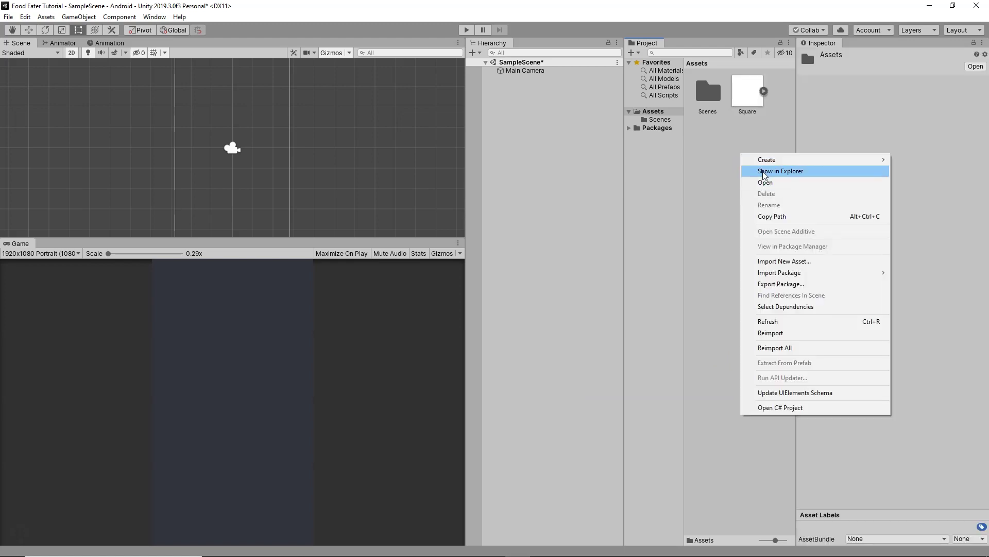
mouse_move(770, 165)
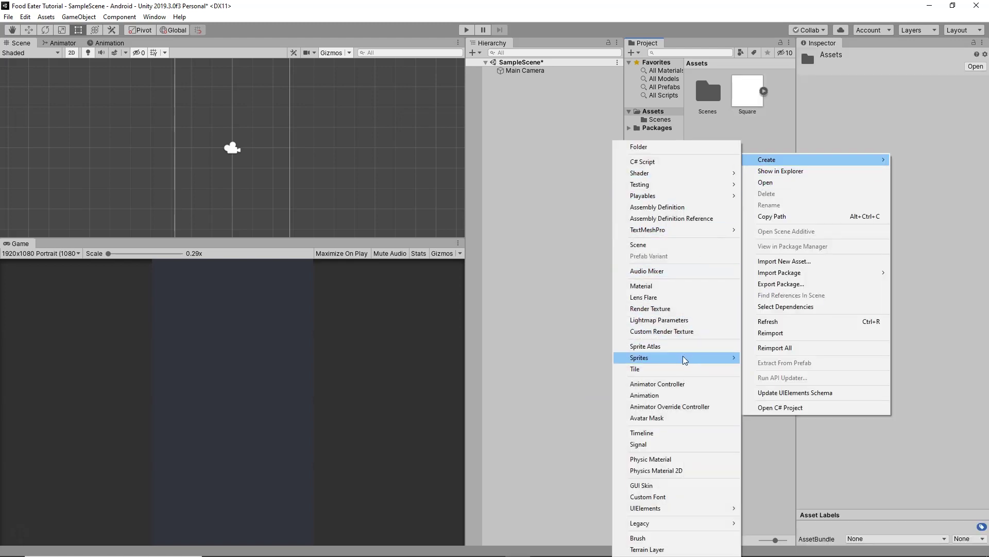
mouse_move(697, 359)
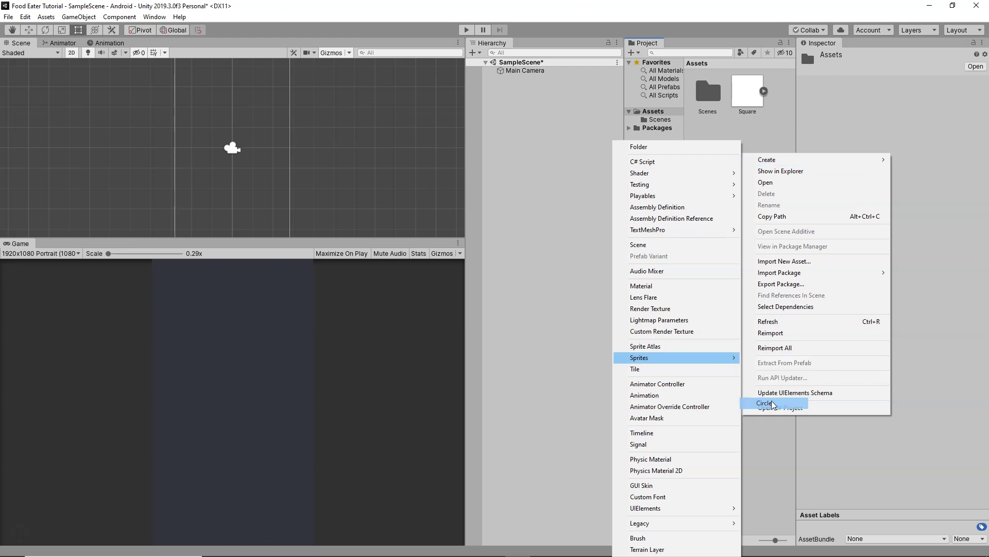
left_click(775, 403)
left_click(693, 234)
Add the Square sprite to the scene as an object and rename it Player
left_click_drag(713, 156, 543, 155)
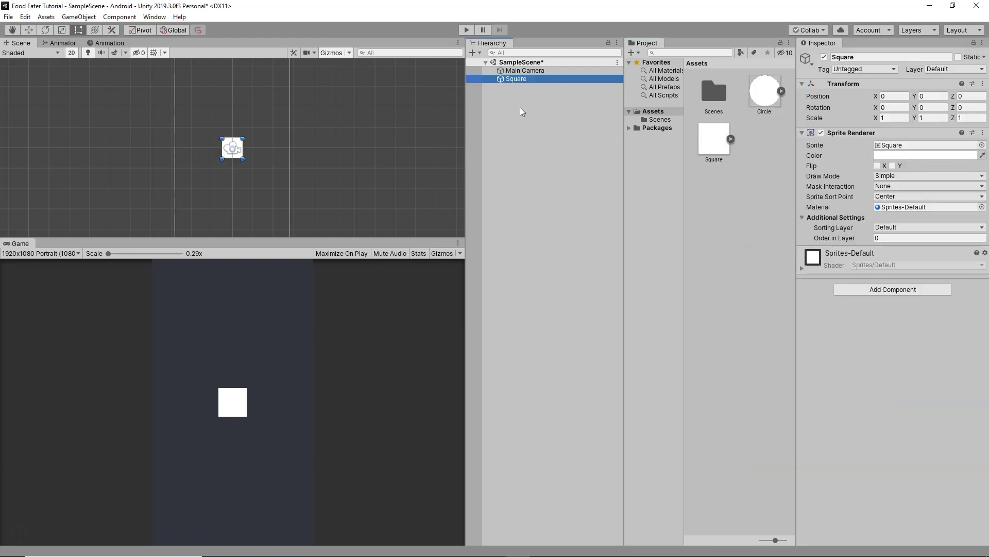
left_click(512, 79)
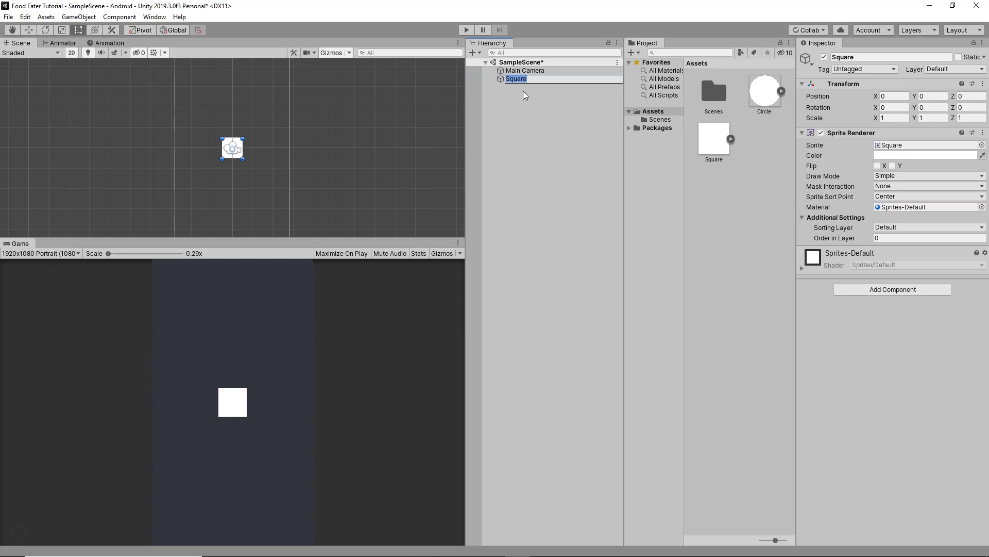
type("Player")
key("Return")
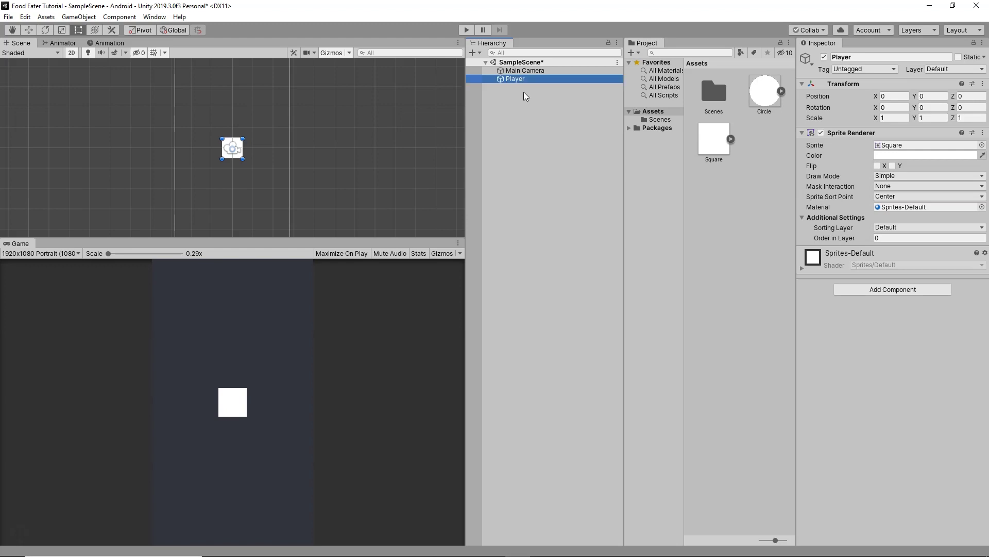
Shrink the Player into a small upright rectangle, scaled about 0.41 in X and 0.59 in Y, near the scene centre
scroll(202, 144, "up", 3)
scroll(201, 169, "up", 1)
left_click_drag(304, 146, 269, 147)
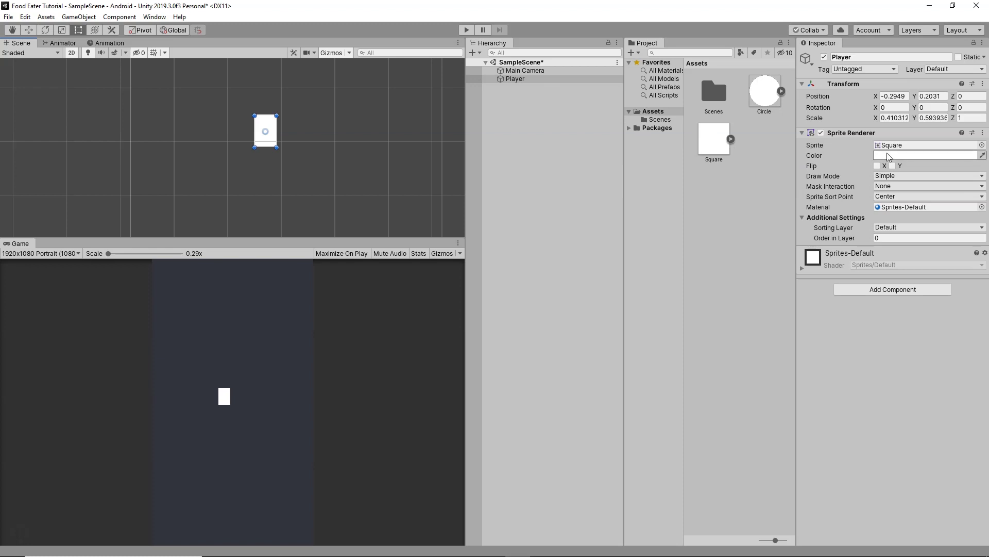
Set the Player's sprite color to light red E37979
left_click(901, 154)
left_click_drag(687, 291, 695, 297)
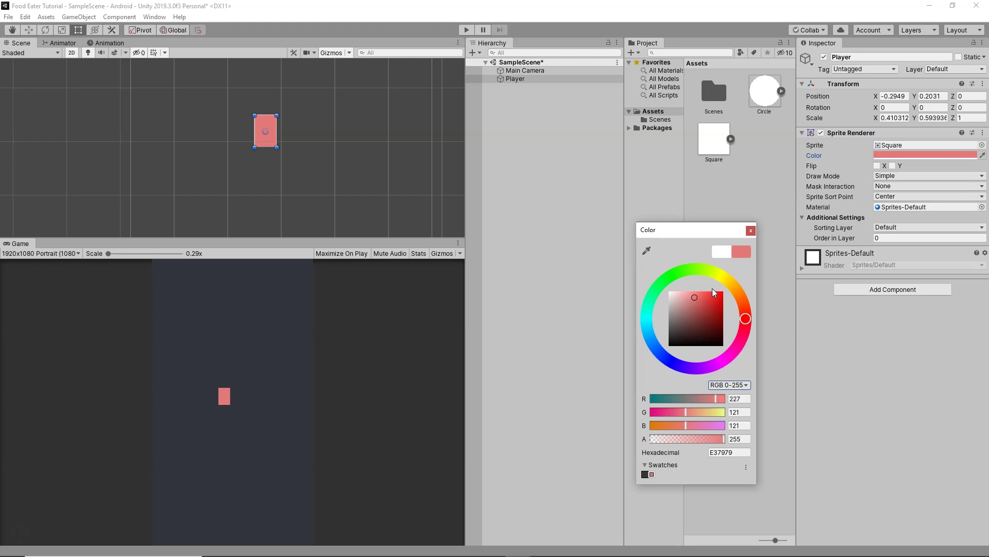
left_click(750, 231)
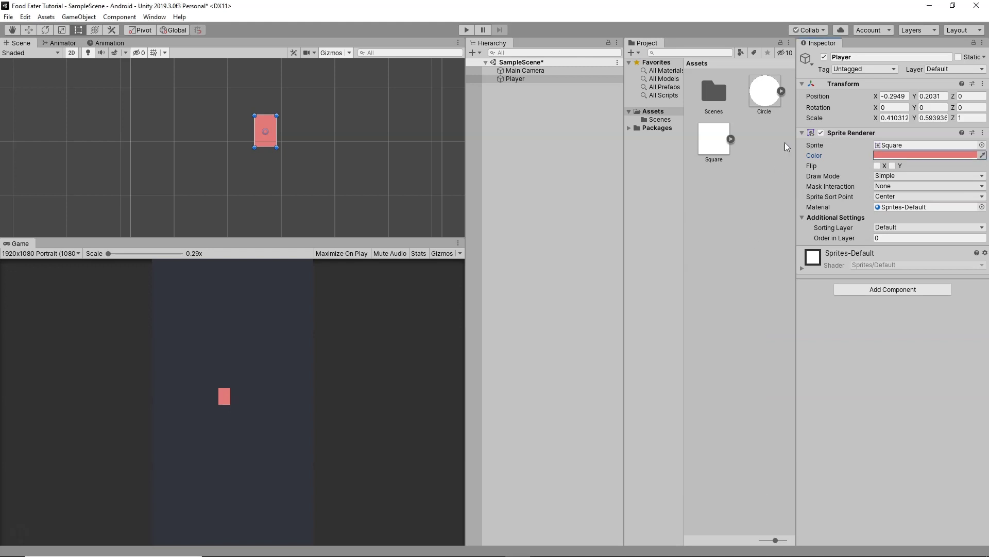
Add the Circle sprite to the scene, place it beside the Player and shrink it uniformly to about 0.22 scale
left_click_drag(765, 100, 524, 135)
left_click_drag(290, 157, 219, 191)
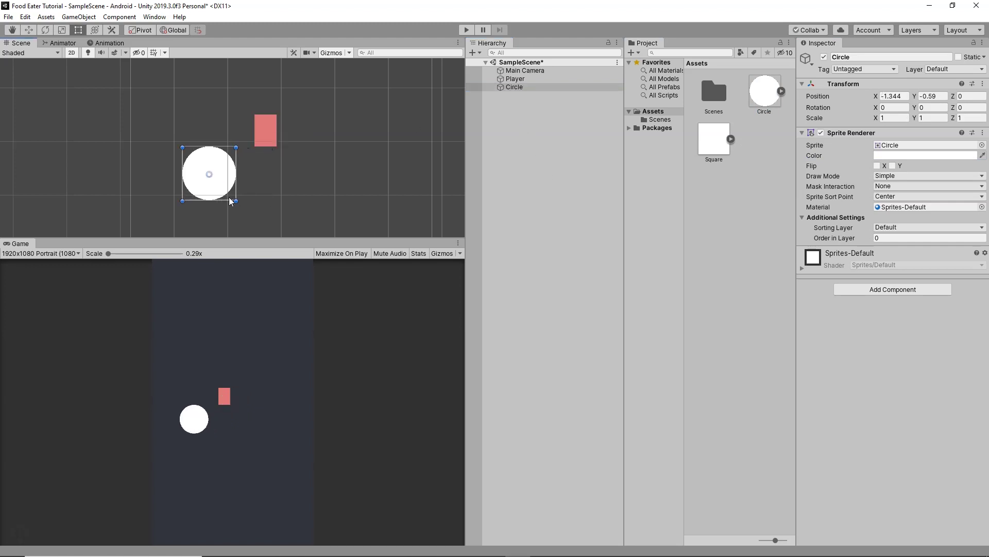
left_click_drag(235, 200, 194, 162)
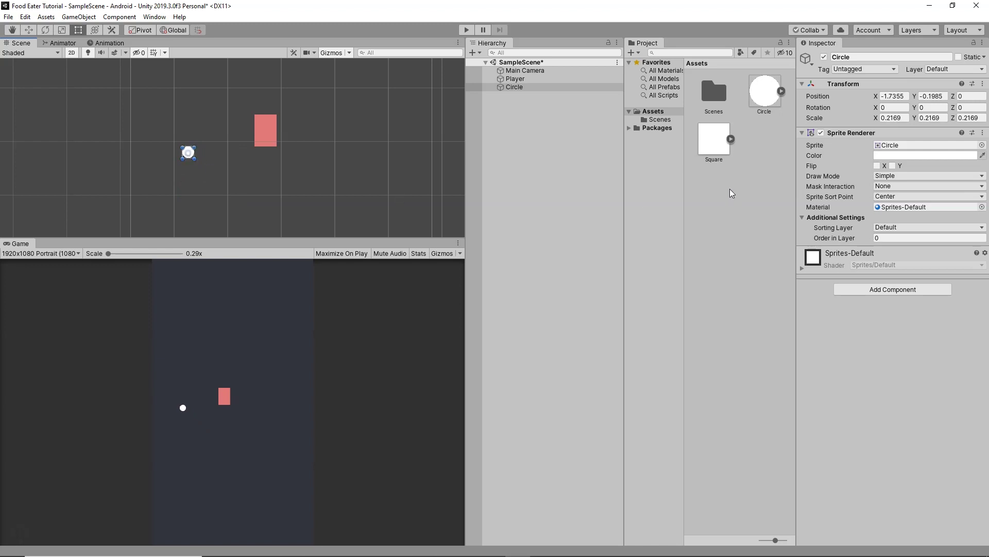
Set the Circle's sprite color to light cyan 94FFFF
left_click(893, 155)
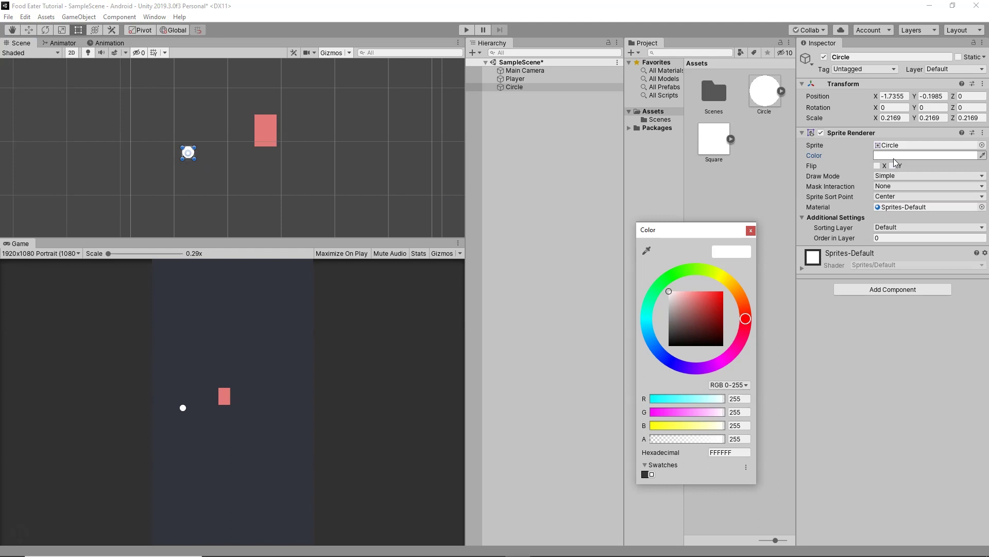
left_click(645, 320)
mouse_move(691, 305)
left_mouse_down()
mouse_move(706, 290)
mouse_move(694, 292)
left_mouse_up()
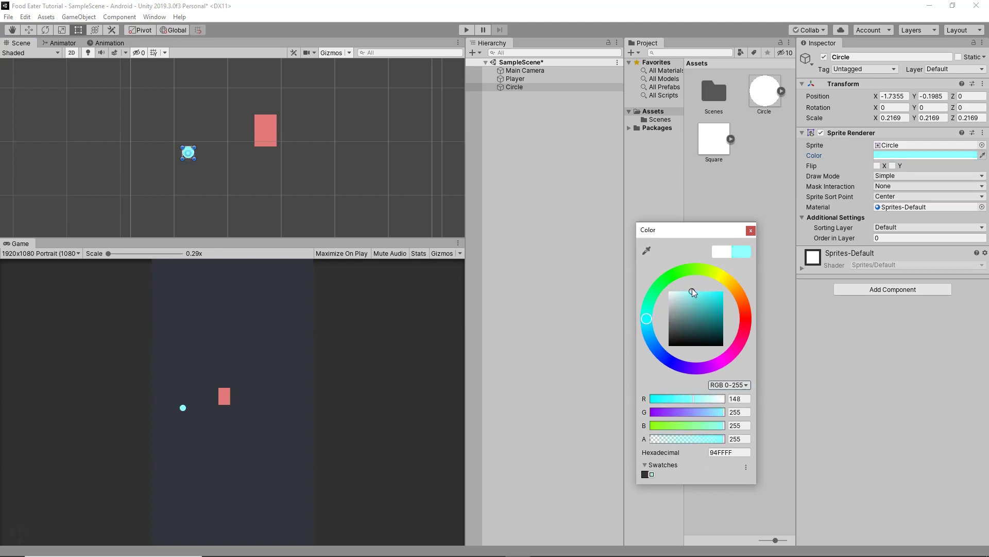
left_click(751, 231)
Rename the Circle object as Food
left_click(515, 89)
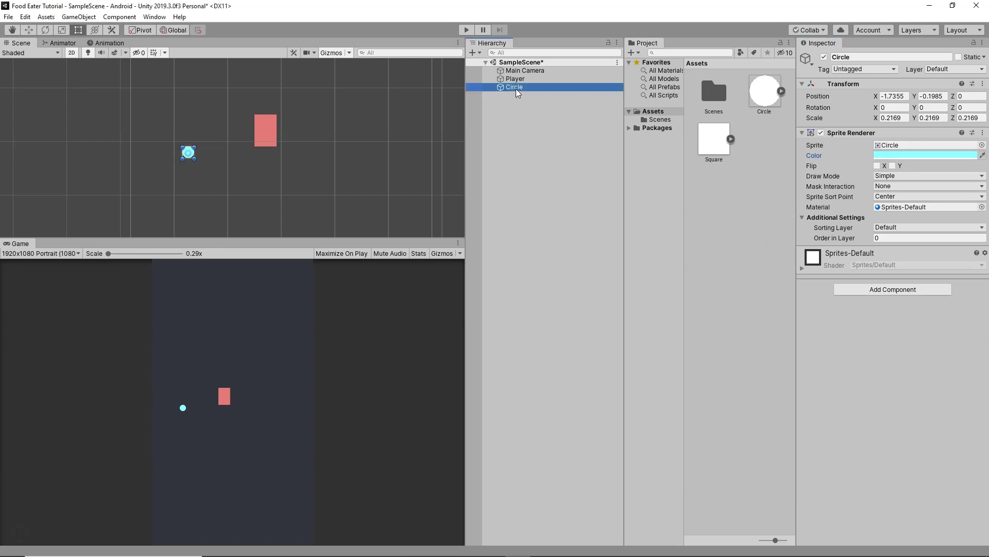
key("F2")
type("Food")
key("Return")
Add a new tag named Food to the project's tag list
left_click(853, 69)
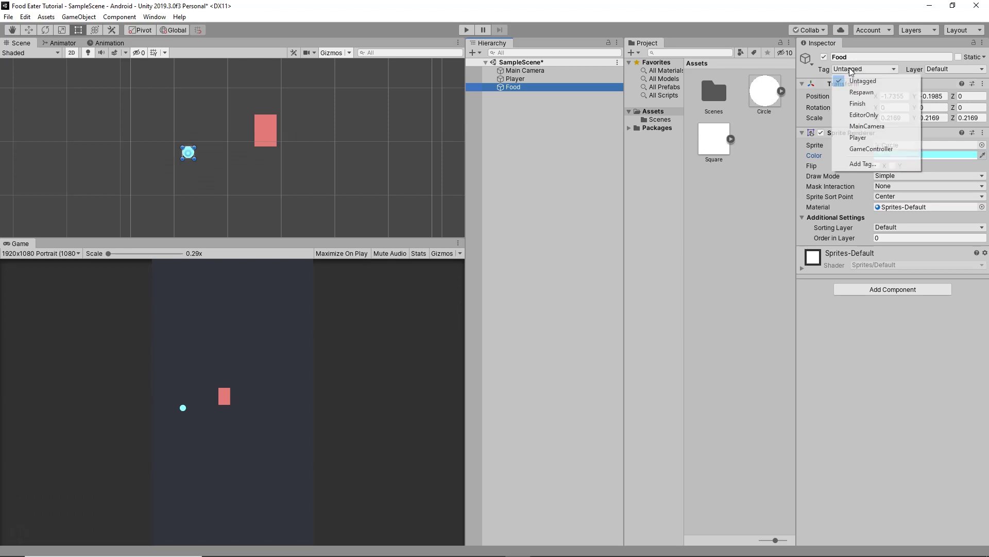
left_click(866, 163)
left_click(961, 106)
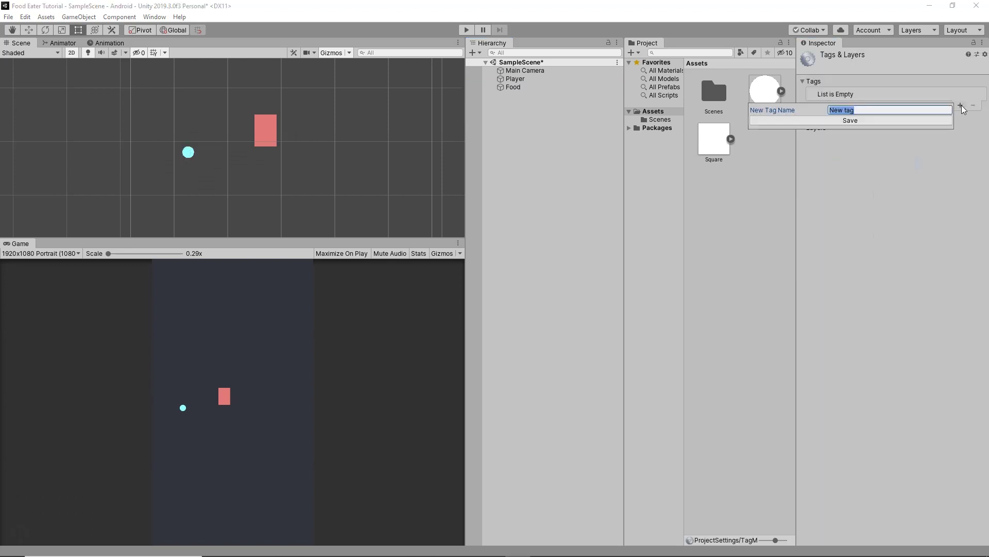
type("Food")
key("Return")
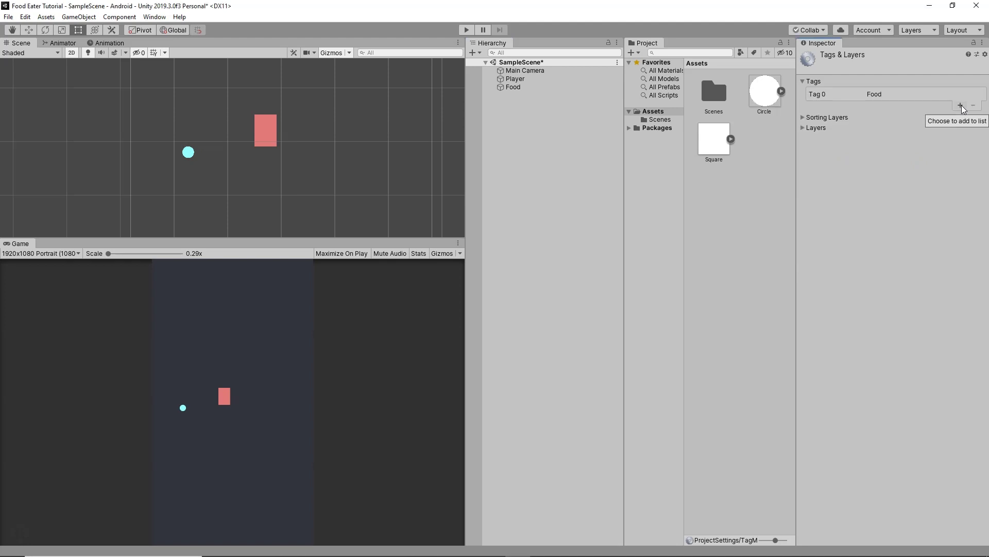
Assign the Food tag to the Food object
left_click(513, 87)
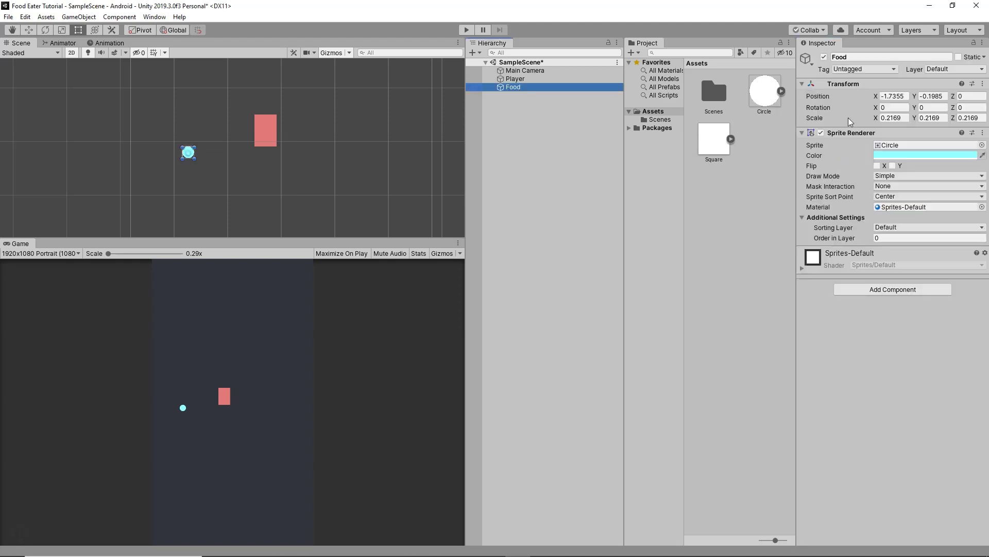
left_click(865, 69)
left_click(856, 160)
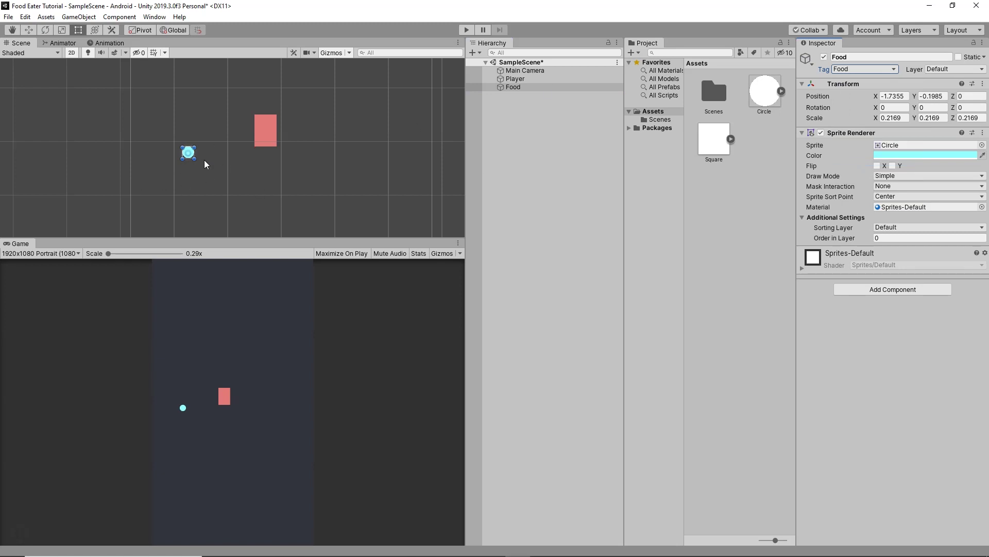
Add a Circle Collider 2D component to the Food object
left_click(516, 88)
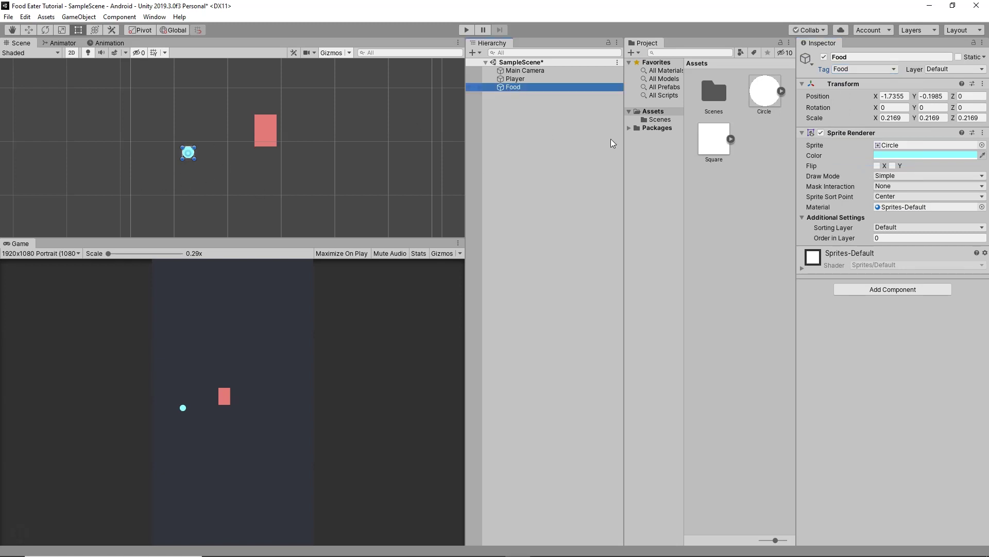
left_click(888, 290)
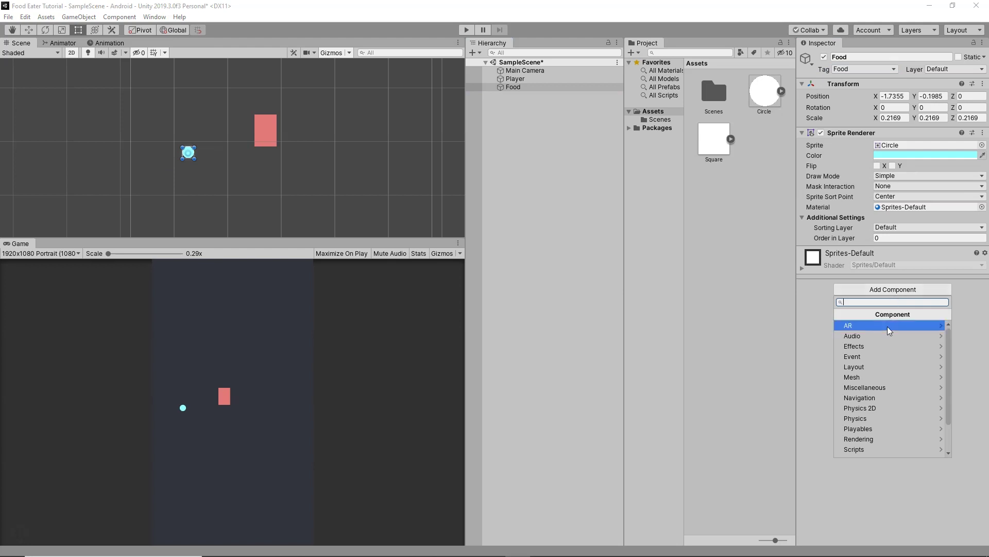
left_click(889, 408)
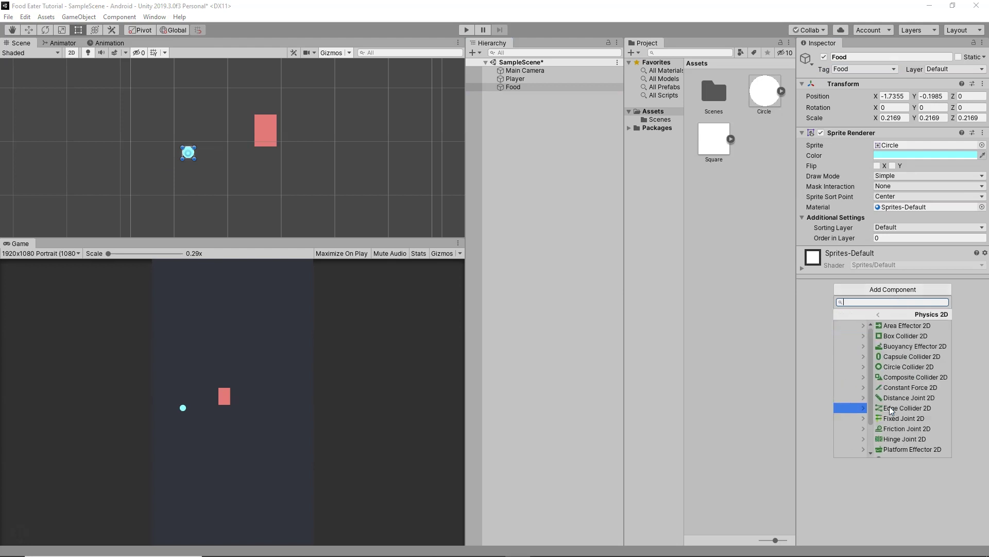
left_click(880, 367)
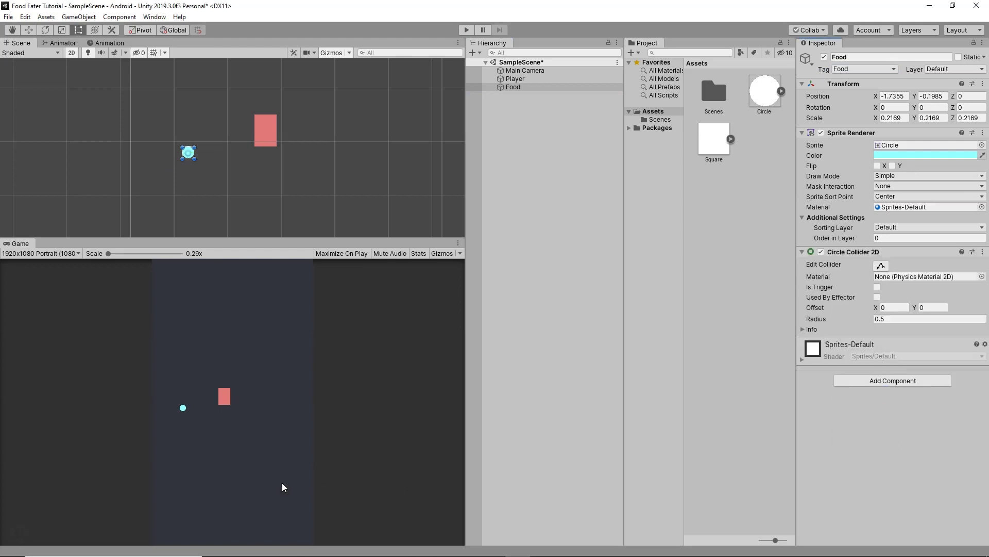
Duplicate the Food object and move the copy to about X 2.16, Y 1.77, on the other side of the Player
left_click(517, 89)
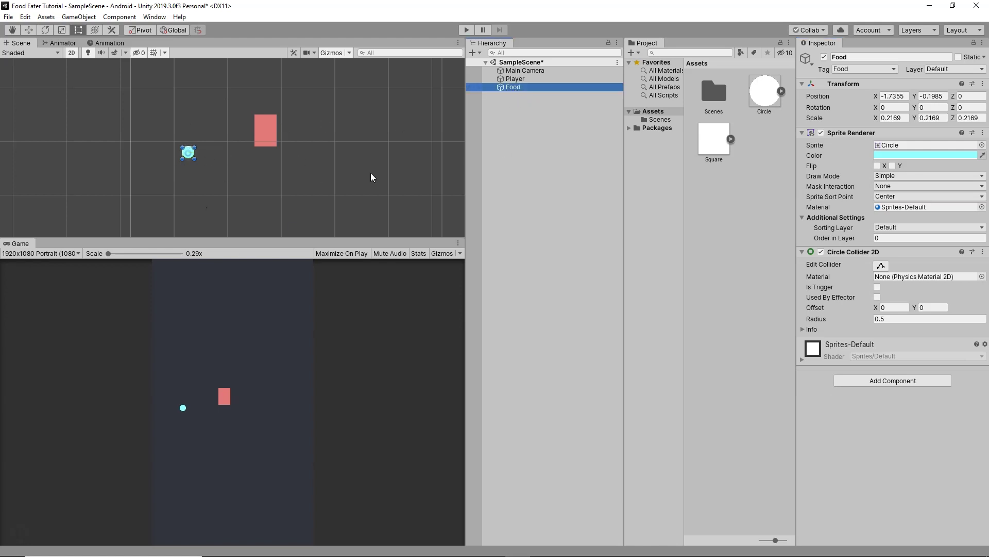
right_click(522, 93)
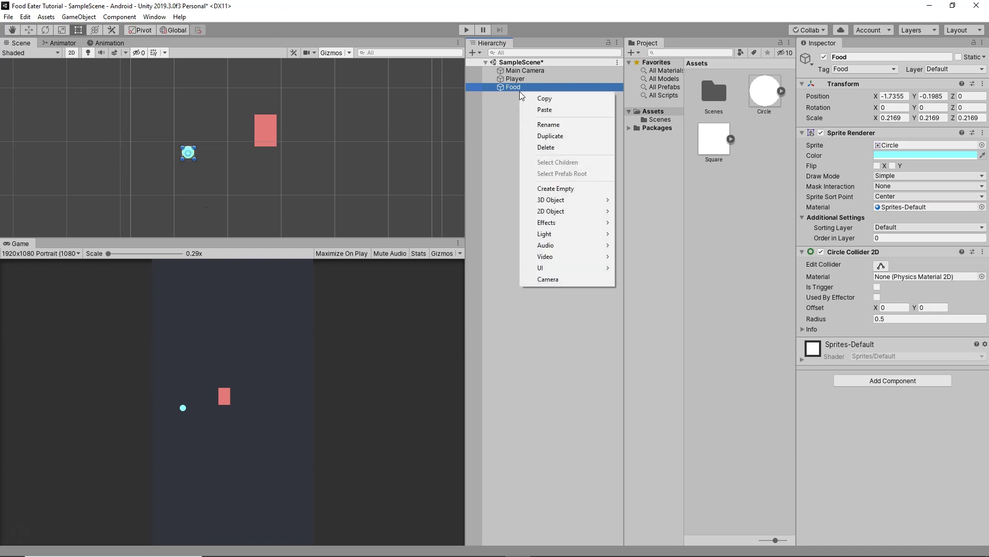
left_click(537, 135)
left_click(523, 89)
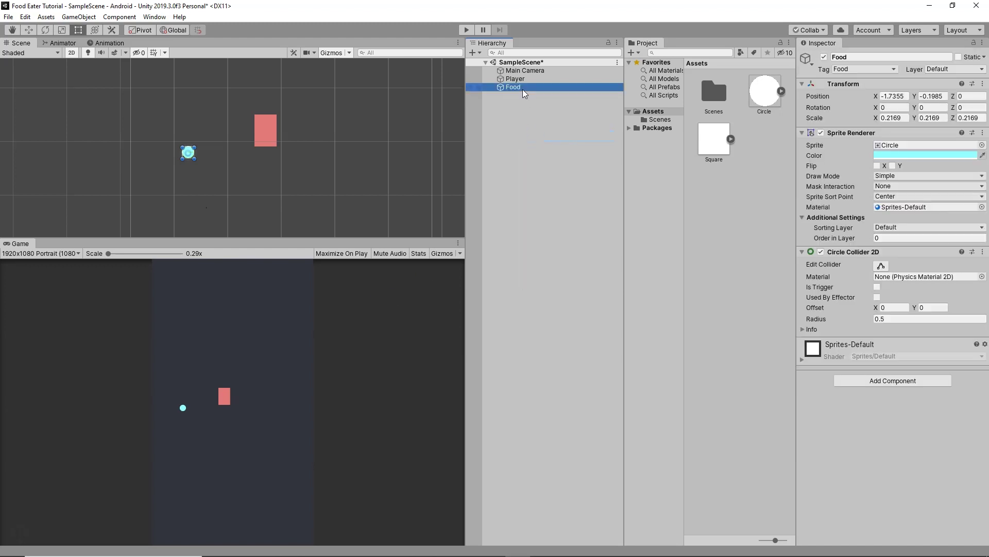
right_click(518, 88)
left_click(540, 134)
left_click(32, 30)
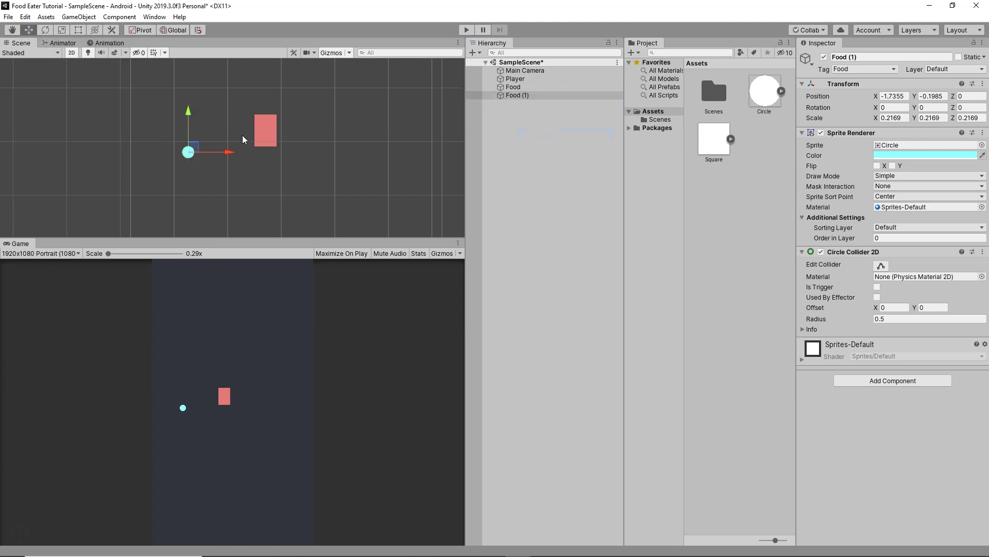
left_click_drag(187, 113, 191, 36)
scroll(244, 156, "down", 5)
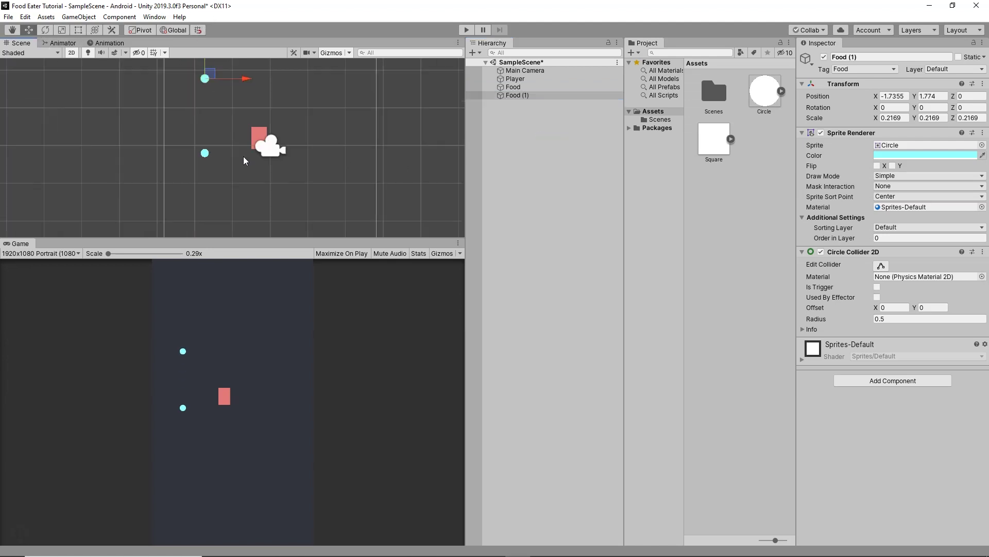
left_click_drag(241, 164, 344, 169)
Duplicate Food (1) and raise the copy to about Y 4.33, near the upper edge of the camera frame
right_click(518, 94)
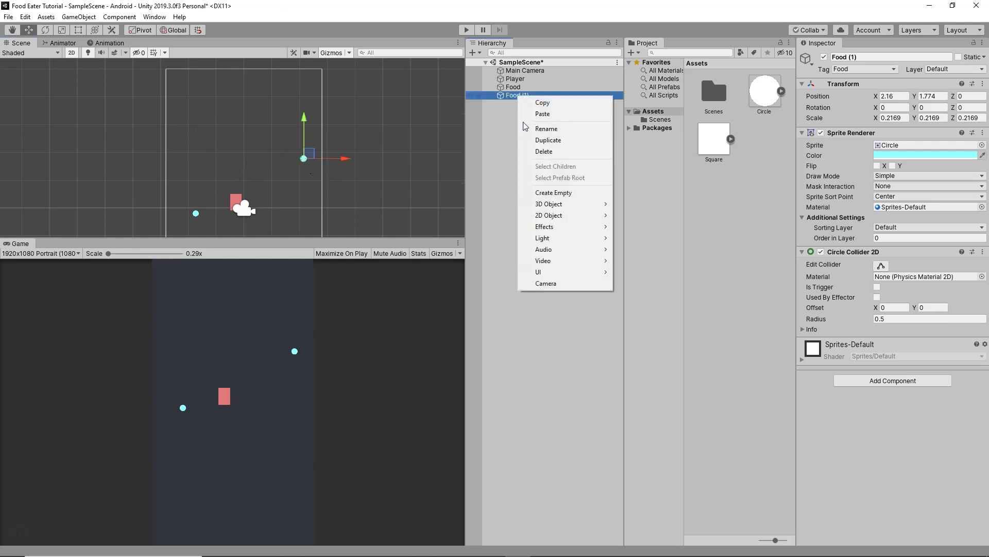
left_click(541, 141)
left_click_drag(302, 119, 312, 49)
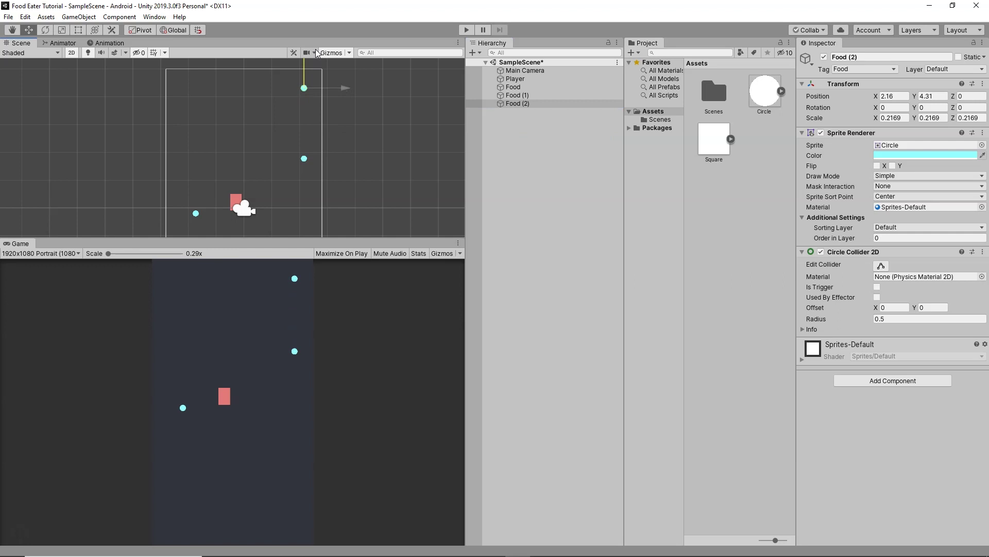
Duplicate Food (2), place the copy below the Player at about X 0.29, Y -3.64, and shift Food (2) horizontally toward the frame's center
left_click(521, 104)
key("ctrl+d")
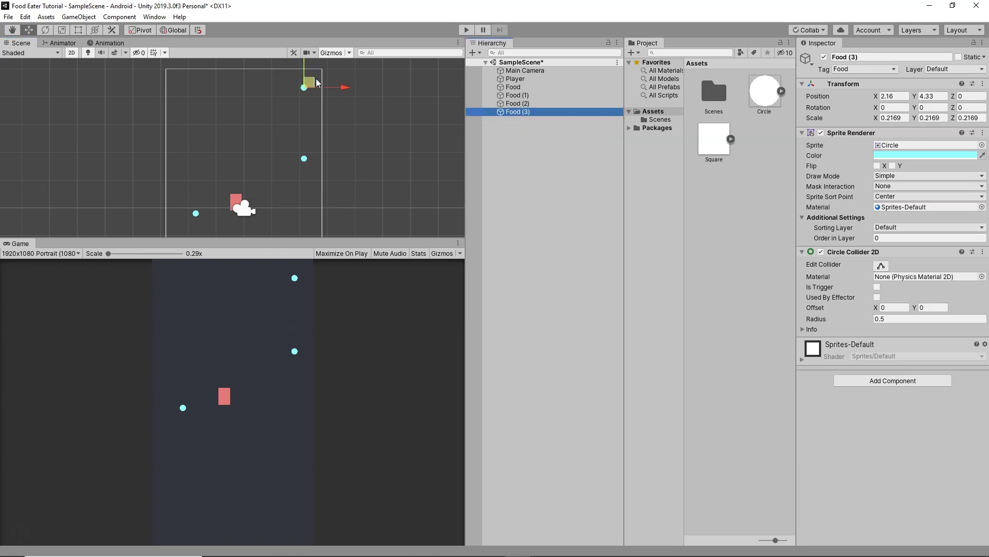
left_click_drag(306, 68, 321, 232)
scroll(294, 207, "down", 4)
left_click_drag(272, 187, 271, 224)
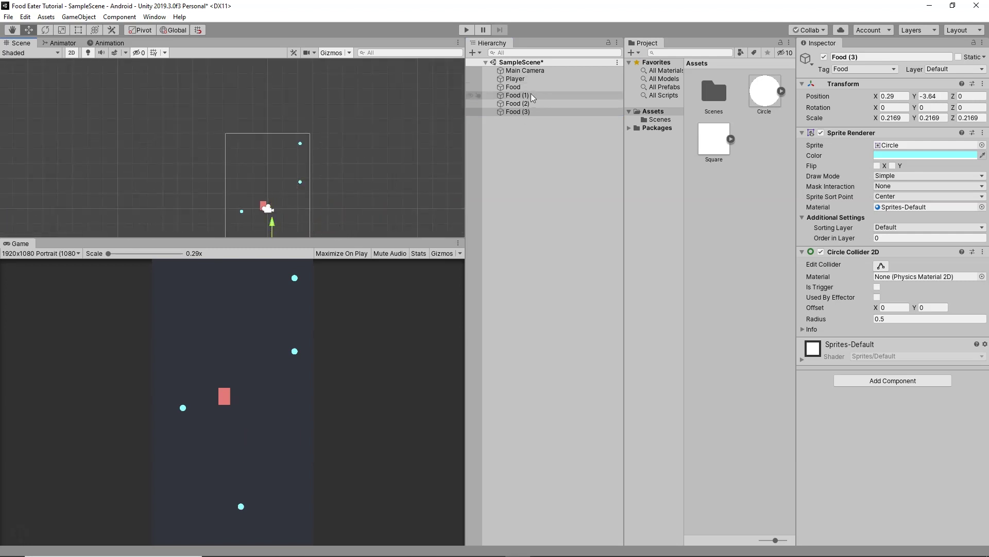
left_click(527, 103)
left_click_drag(335, 149, 308, 145)
Duplicate Food (3), place the copy at about X 1.93, Y -2.09, and shift Food (3) to about X -0.55
left_click(527, 111)
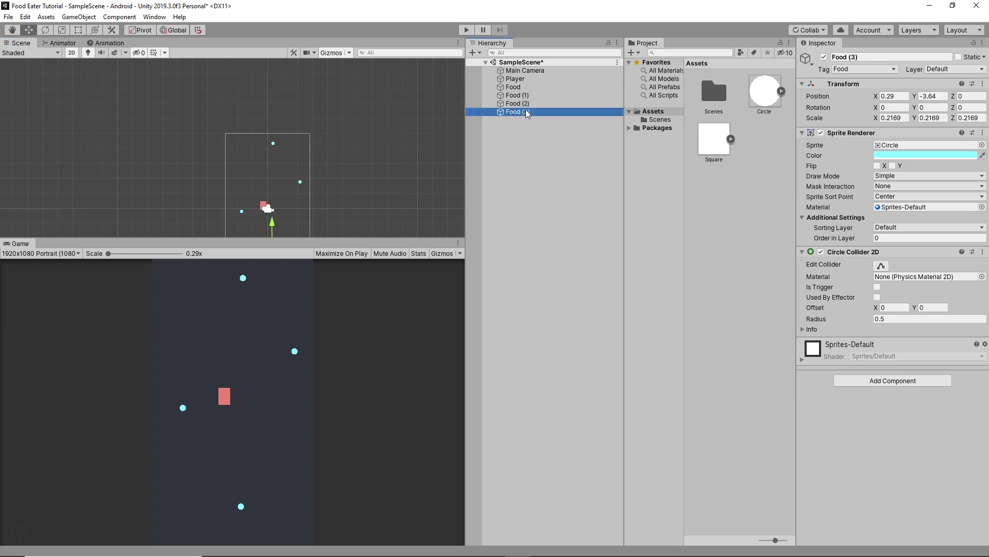
key("ctrl+d")
left_click_drag(269, 230, 302, 200)
scroll(287, 192, "down", 3)
left_click(272, 198)
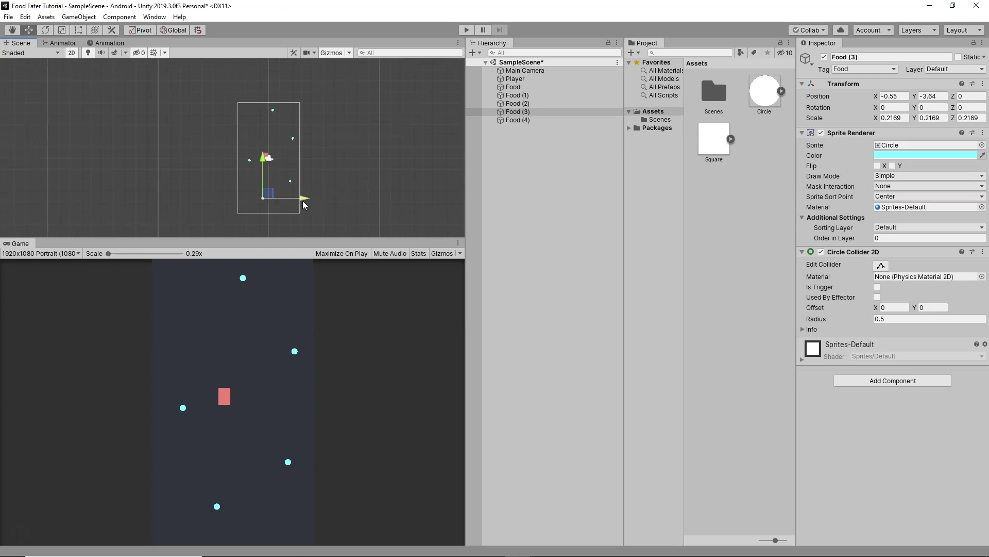
Duplicate Food (4) and rename the copy as Danger
left_click(516, 120)
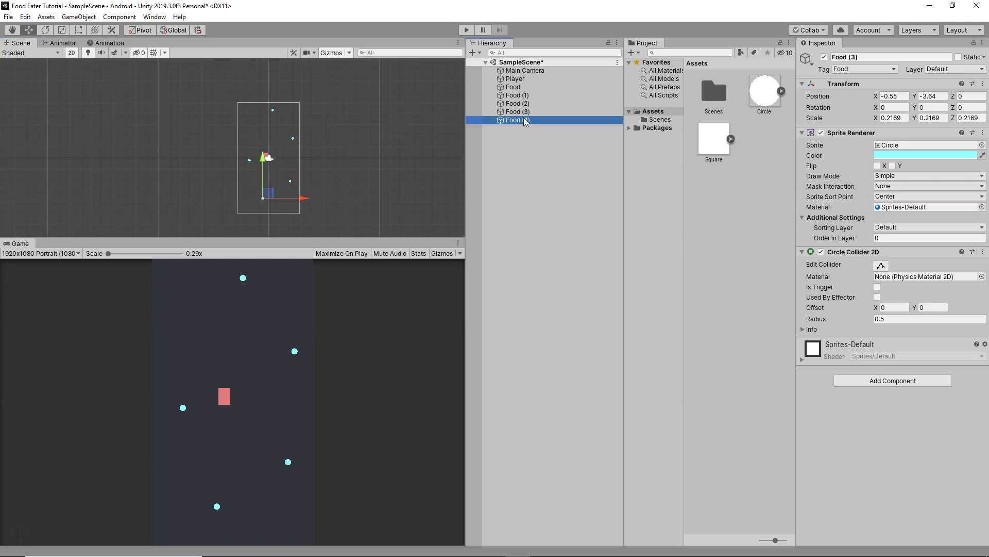
right_click(516, 120)
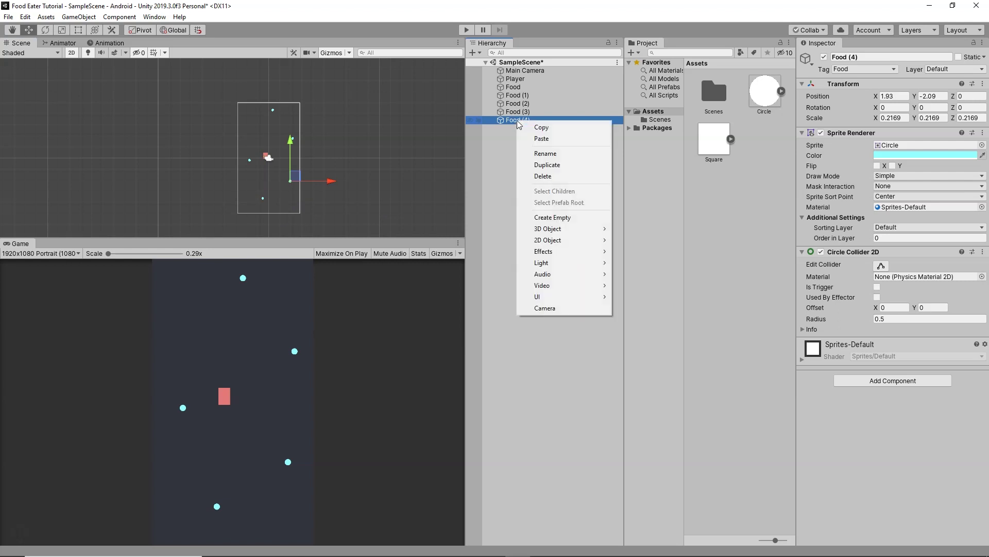
left_click(540, 165)
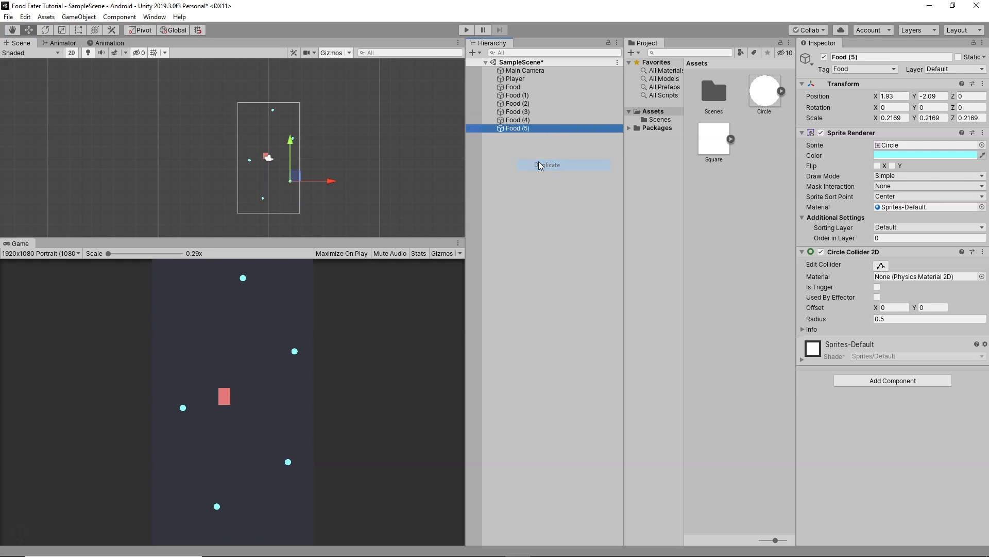
left_click(517, 128)
type("Danger")
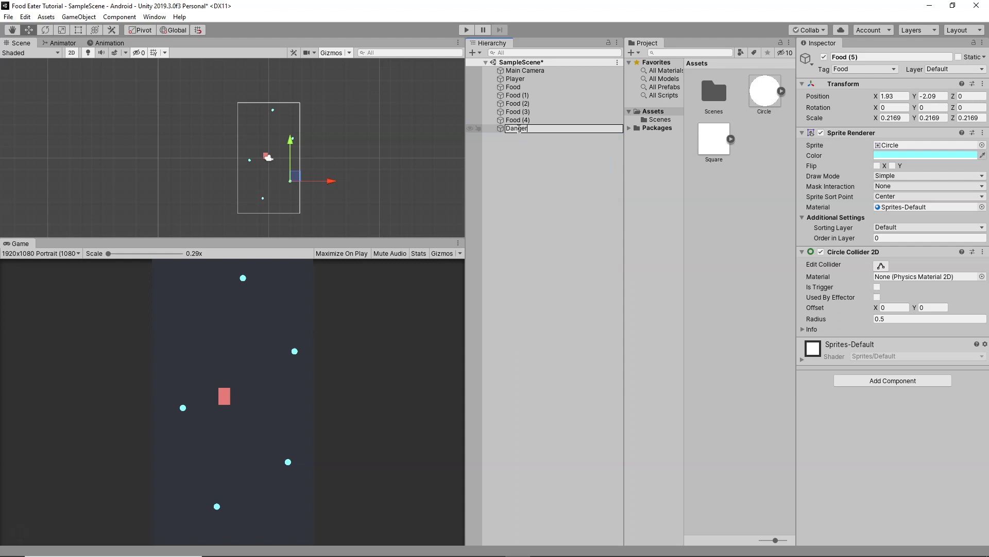
key("Return")
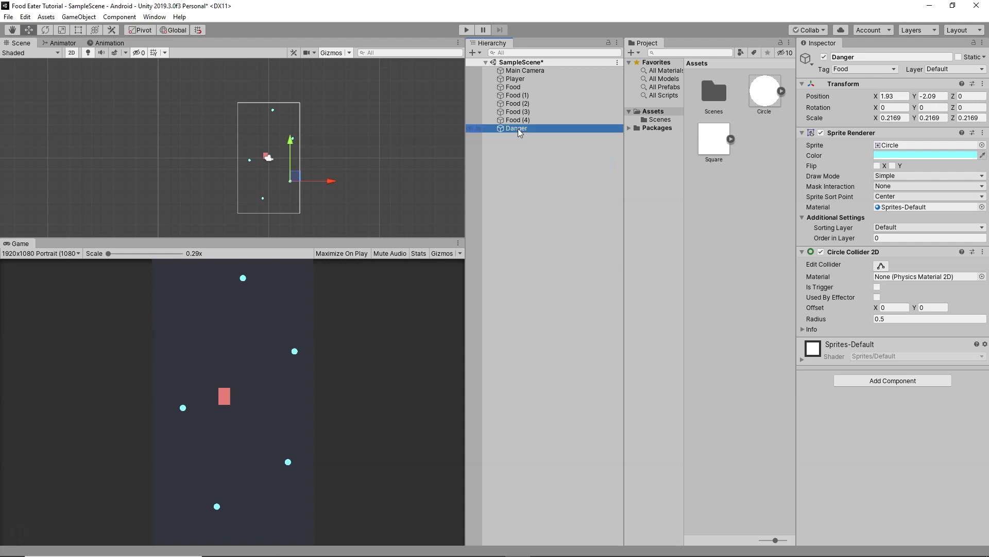
Set the Danger object's sprite color to black 000000
left_click(905, 156)
left_click_drag(687, 330, 669, 352)
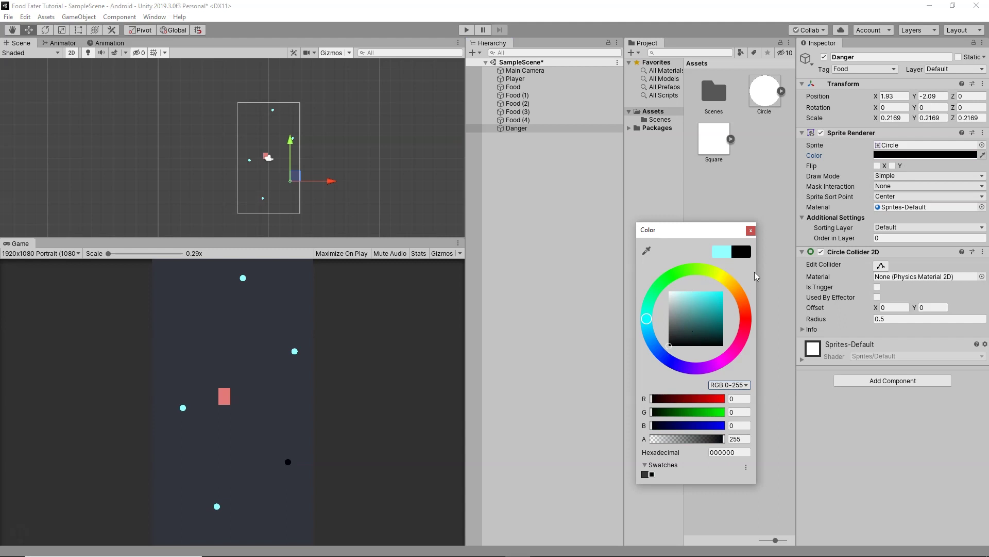
left_click(751, 231)
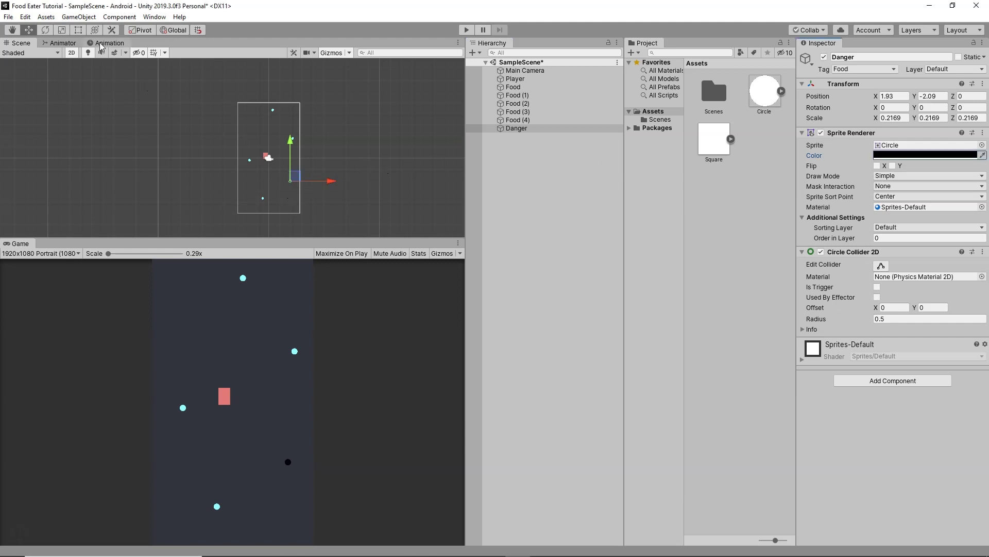
Add a new tag named Danger to the project's tag list
left_click(531, 130)
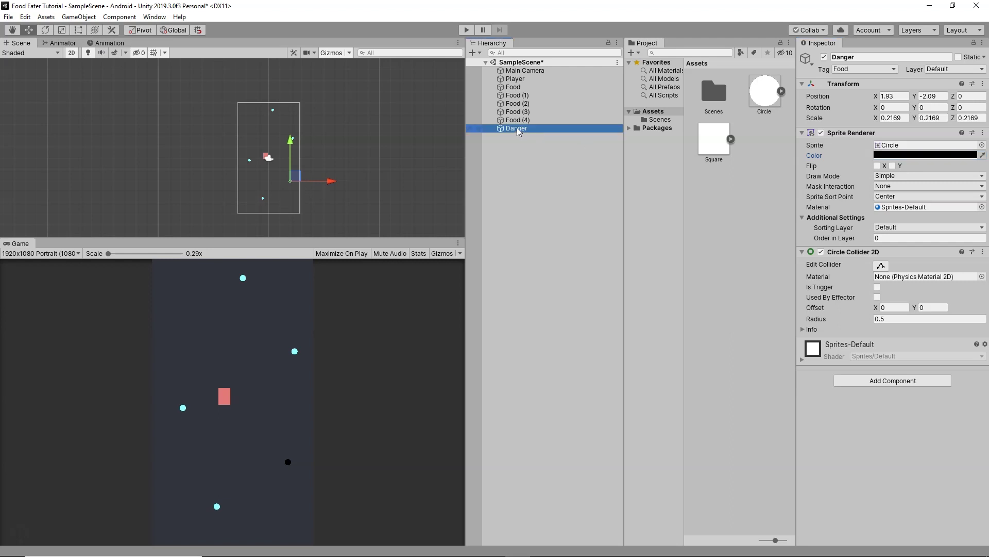
left_click(848, 70)
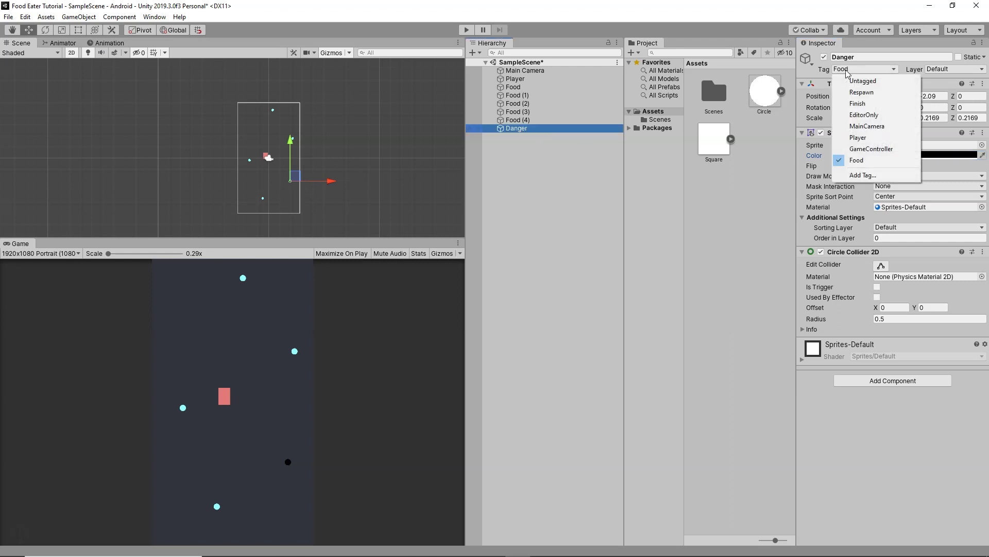
left_click(856, 175)
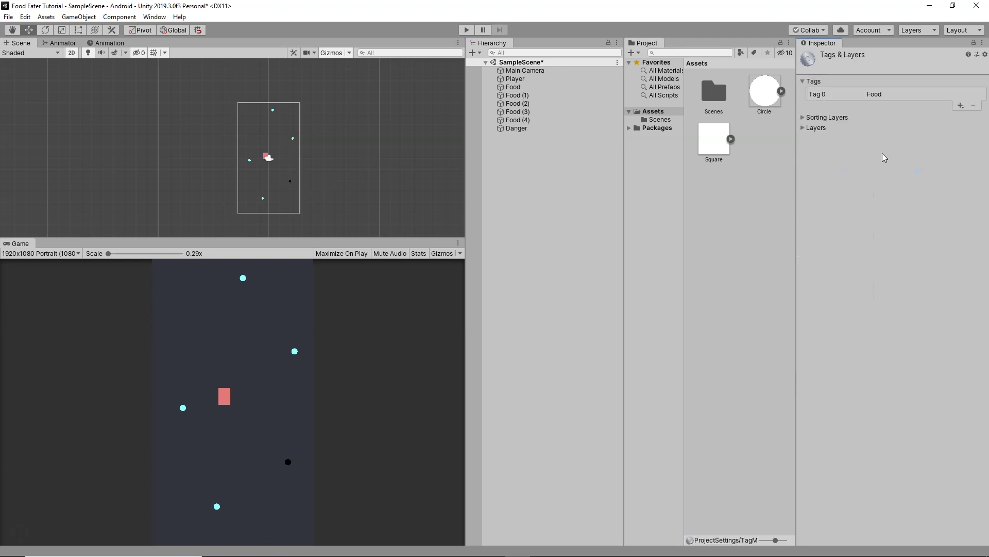
left_click(961, 106)
type("D")
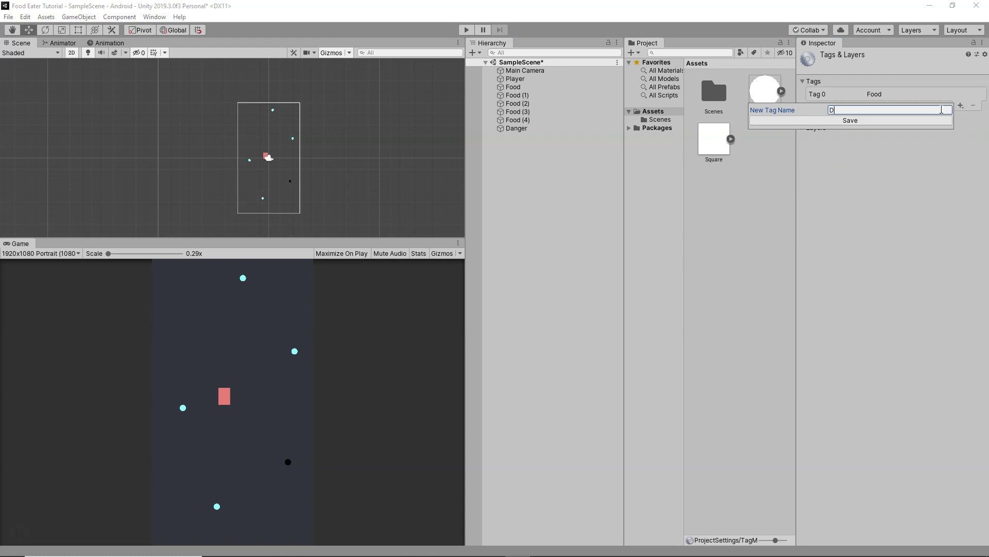
type("anger")
key("Return")
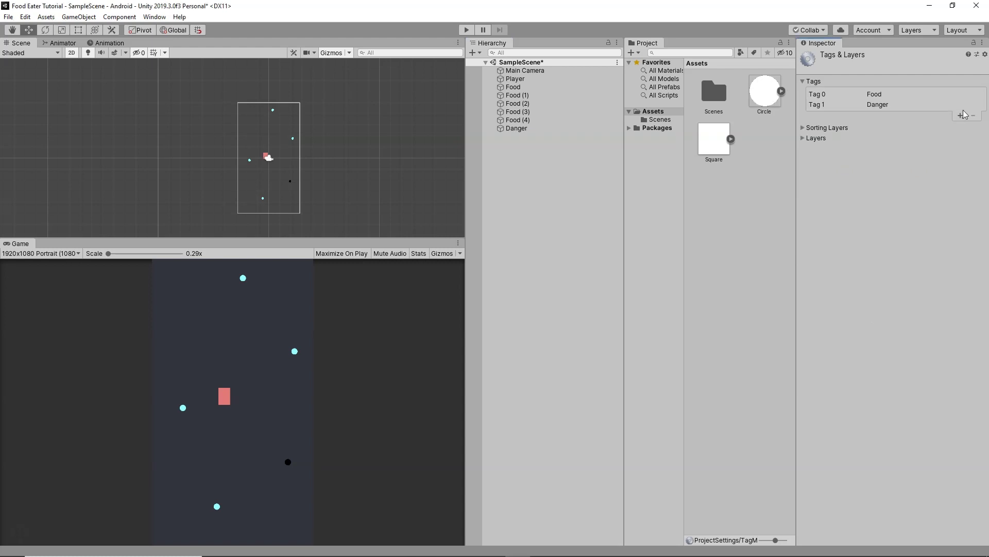
Assign the Danger tag to the Danger object
left_click(533, 127)
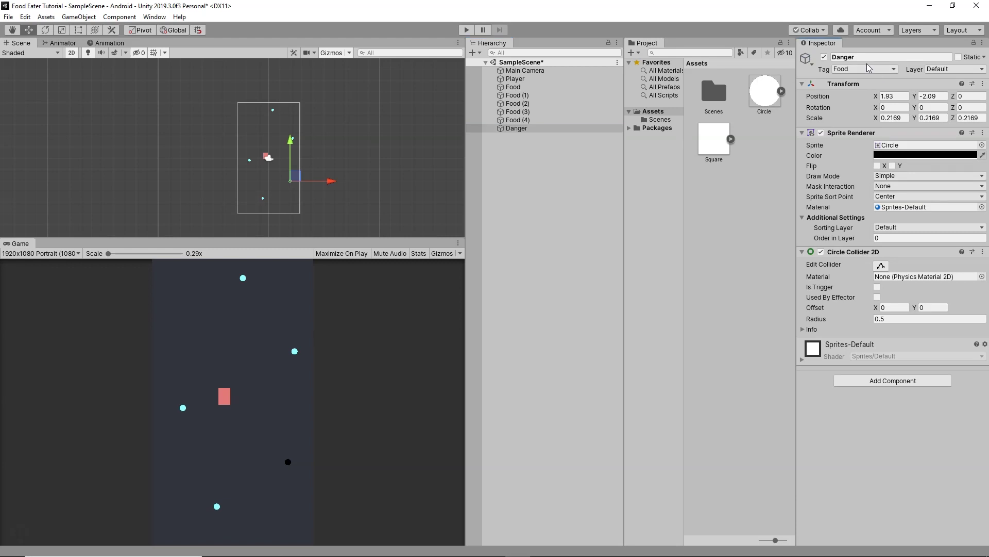
left_click(866, 69)
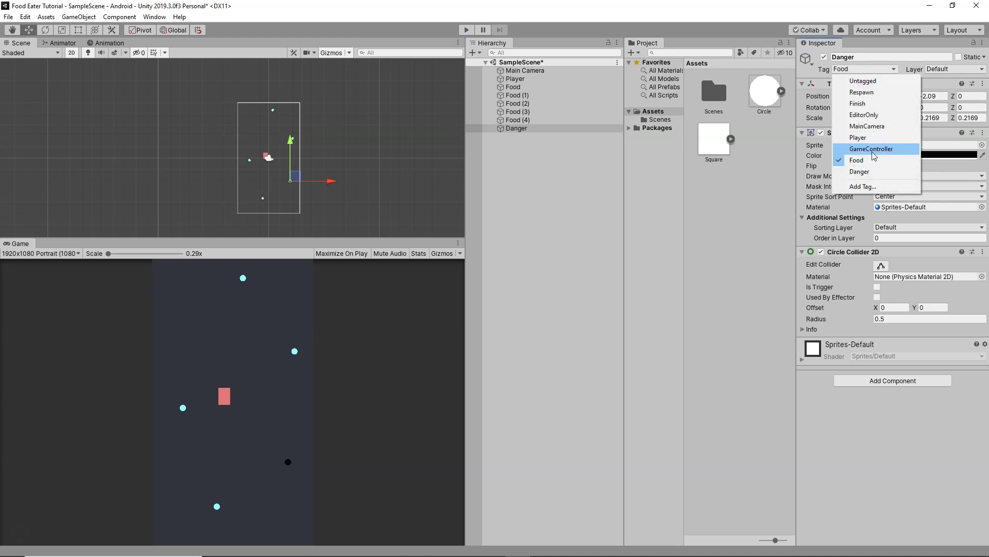
left_click(870, 171)
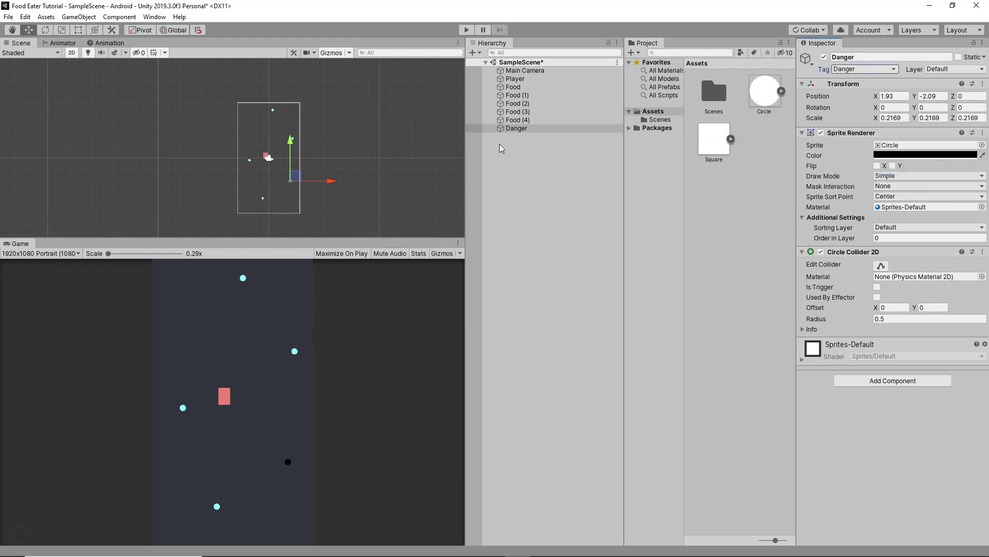
Duplicate the Danger object and place the copy at about X -1.96, Y 3.16
right_click(519, 129)
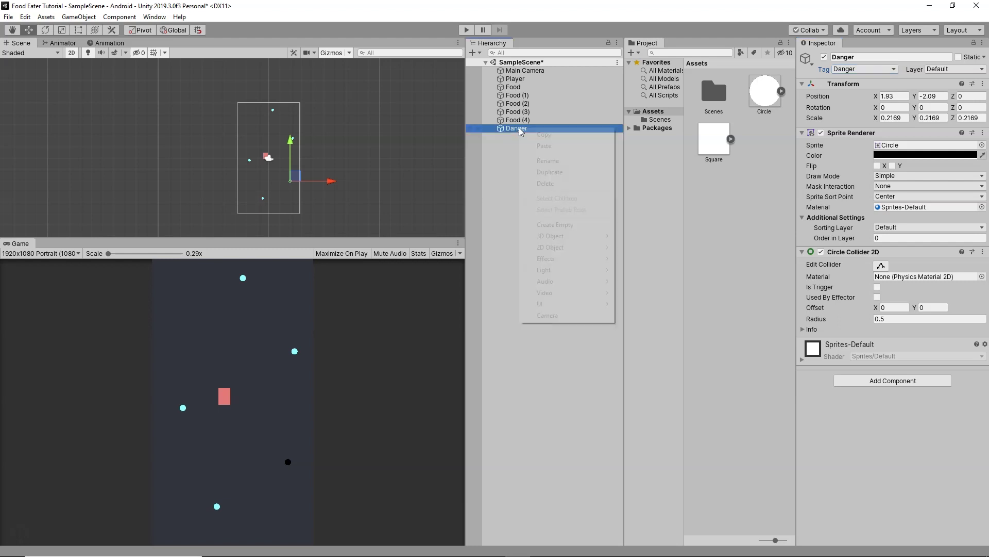
left_click(550, 172)
left_click_drag(335, 181, 292, 184)
left_click_drag(248, 144, 252, 85)
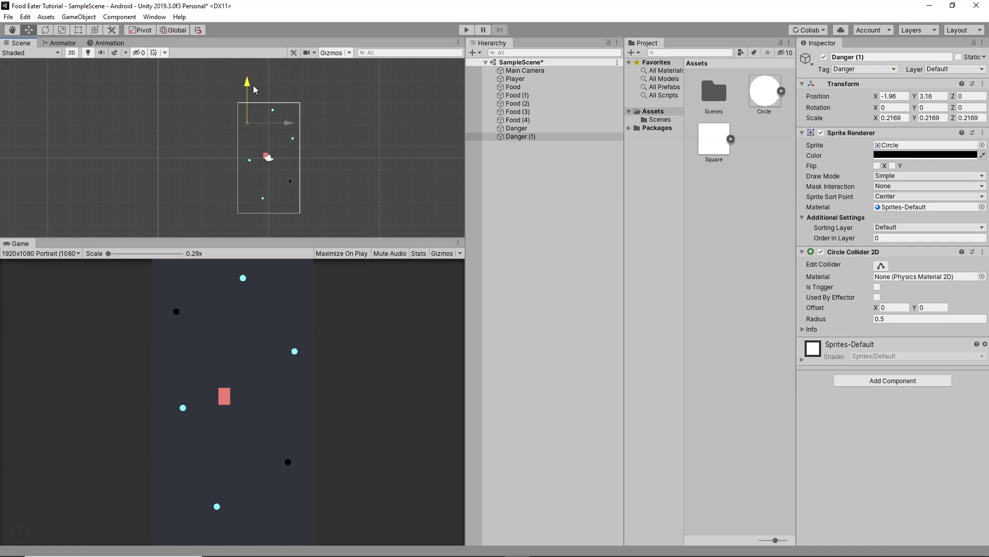
Duplicate Danger (1) and place the copy at about X -2.38, Y -2.23
right_click(514, 137)
left_click(544, 182)
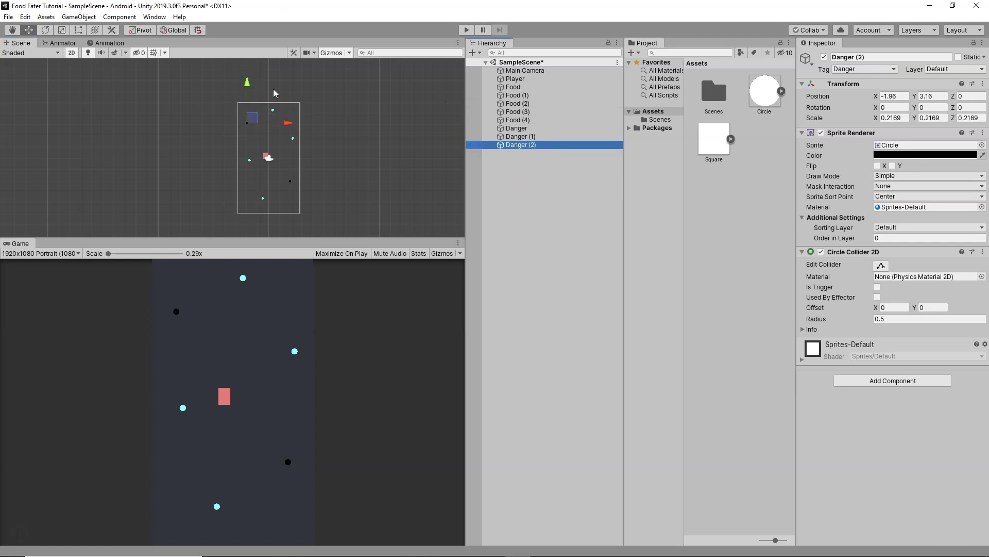
left_click_drag(247, 83, 254, 138)
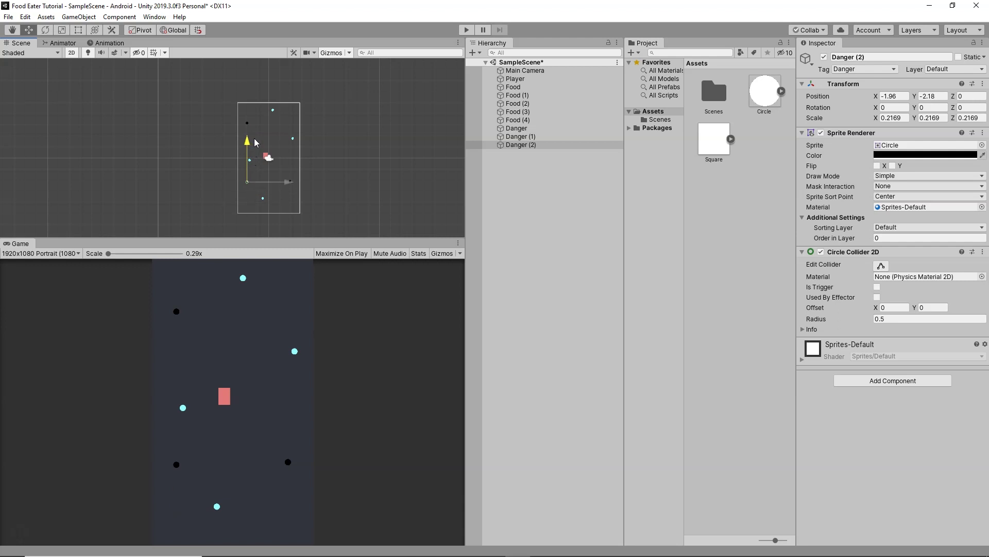
left_click_drag(253, 139, 249, 141)
left_click_drag(288, 182, 284, 184)
Duplicate Danger (2), place the copy at about X 1.74, Y 4.51, and save the scene
right_click(519, 148)
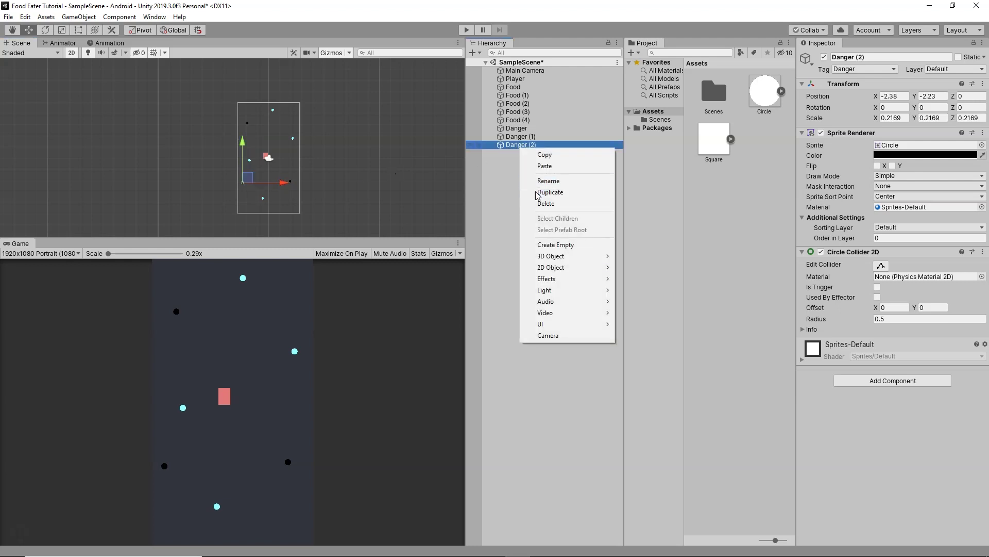
left_click(536, 191)
left_click_drag(282, 183, 322, 184)
left_click_drag(288, 146, 312, 67)
left_click_drag(323, 106, 330, 107)
left_click_drag(292, 77, 291, 75)
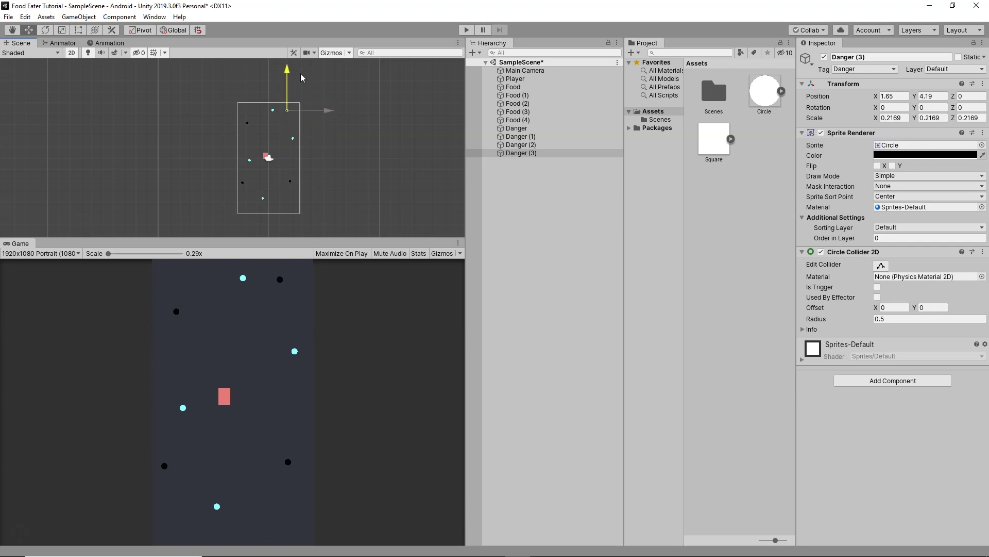
left_click_drag(325, 106, 327, 112)
left_click_drag(292, 77, 289, 76)
key("ctrl+s")
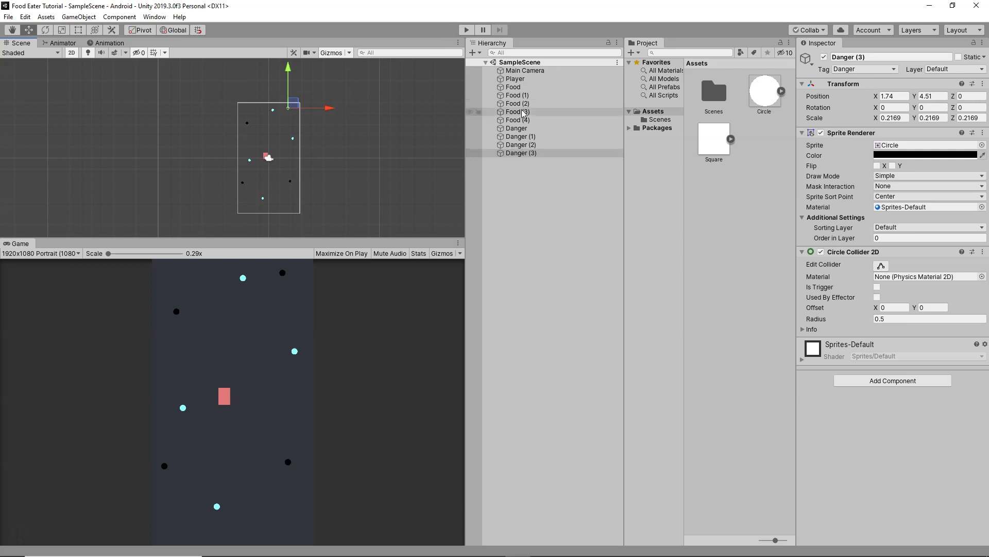
Add a Rigidbody 2D component to the Player object
left_click(523, 81)
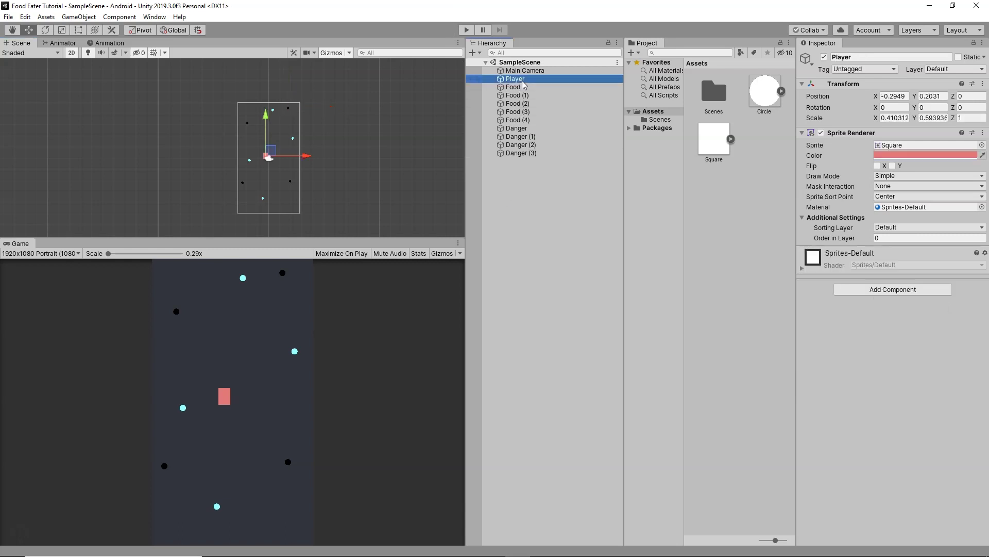
left_click(893, 293)
left_click(872, 407)
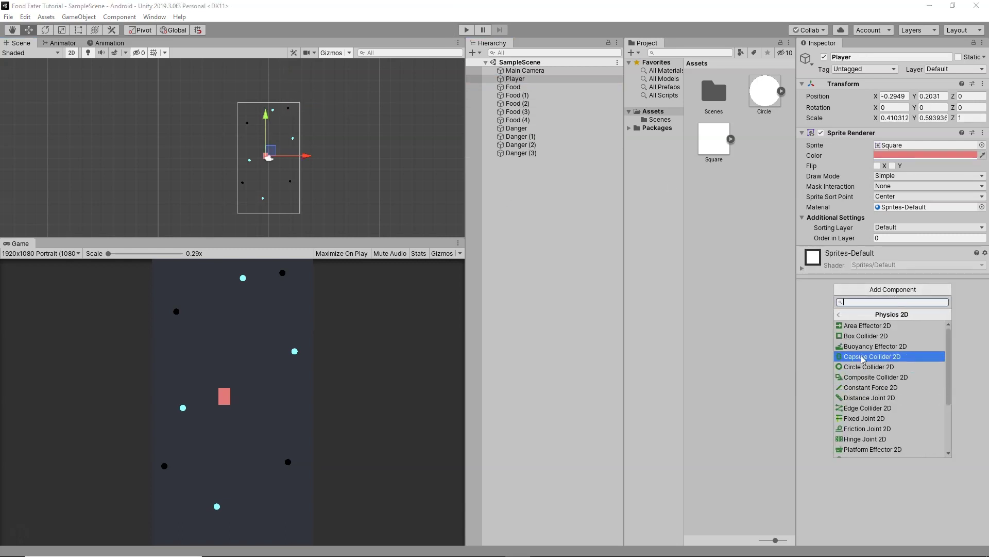
scroll(888, 409, "down", 2)
left_click(884, 428)
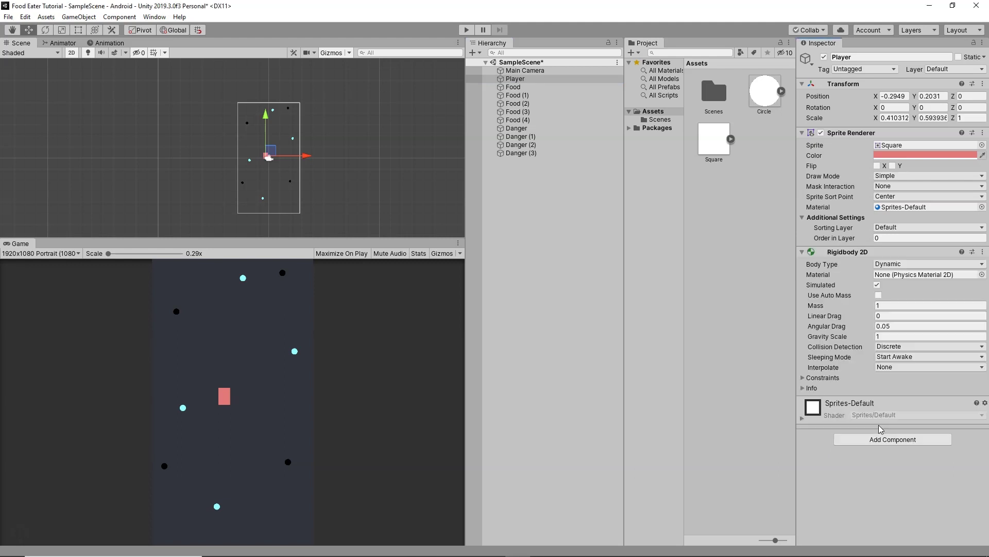
Set the Player rigidbody's Gravity Scale and Angular Drag both to 0
left_click(893, 324)
left_click(900, 337)
left_click(893, 326)
type("0")
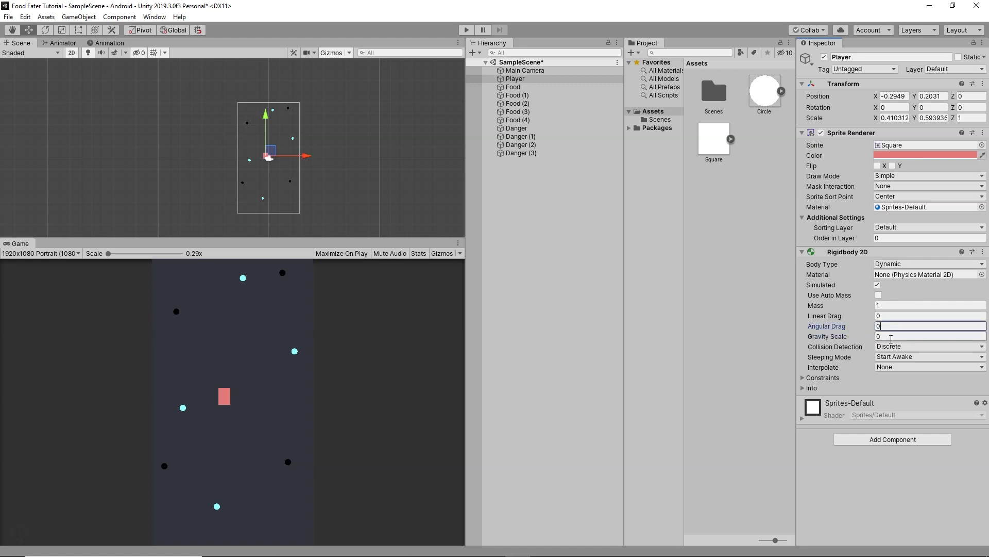
Add a Box Collider 2D component to the Player object
left_click(878, 439)
left_click(878, 506)
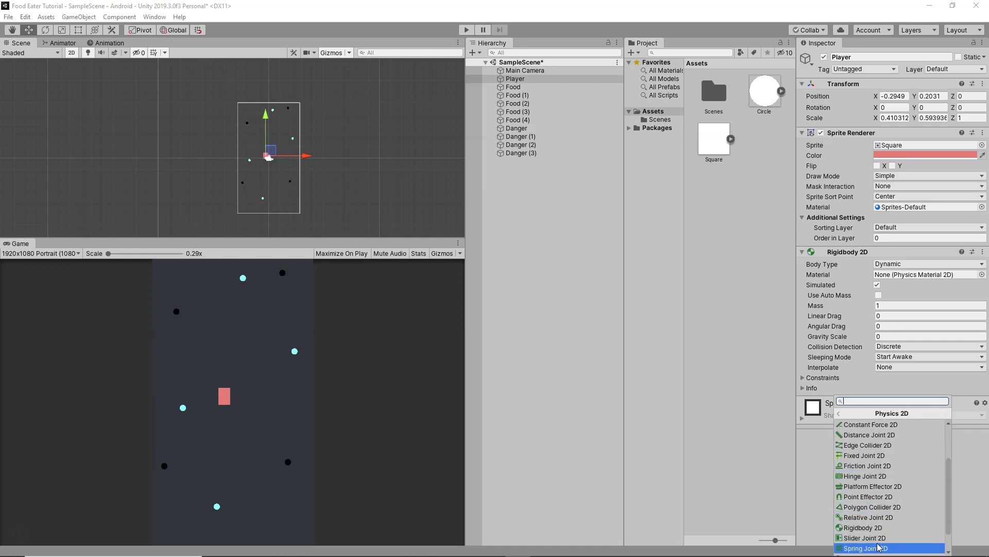
scroll(882, 531, "up", 2)
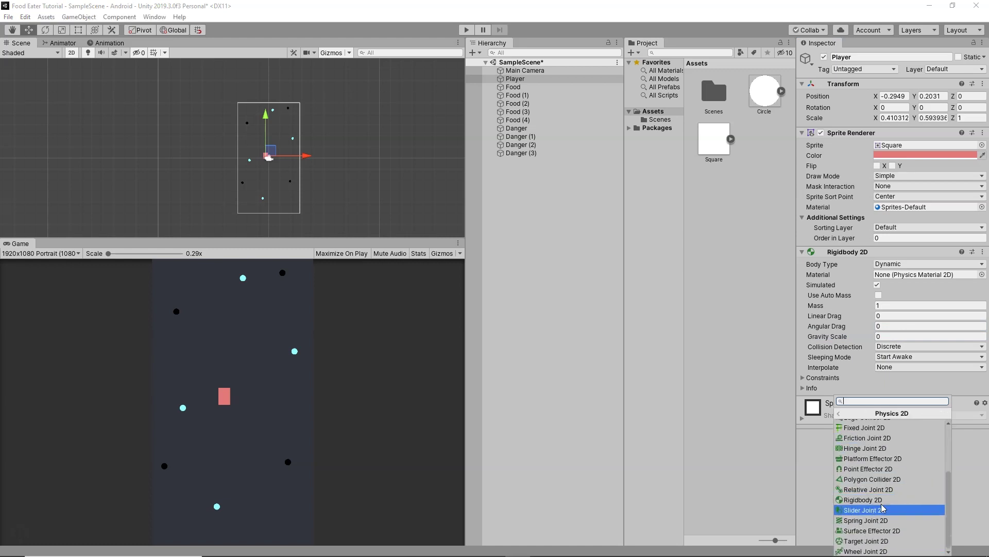
scroll(883, 527, "up", 2)
left_click(872, 436)
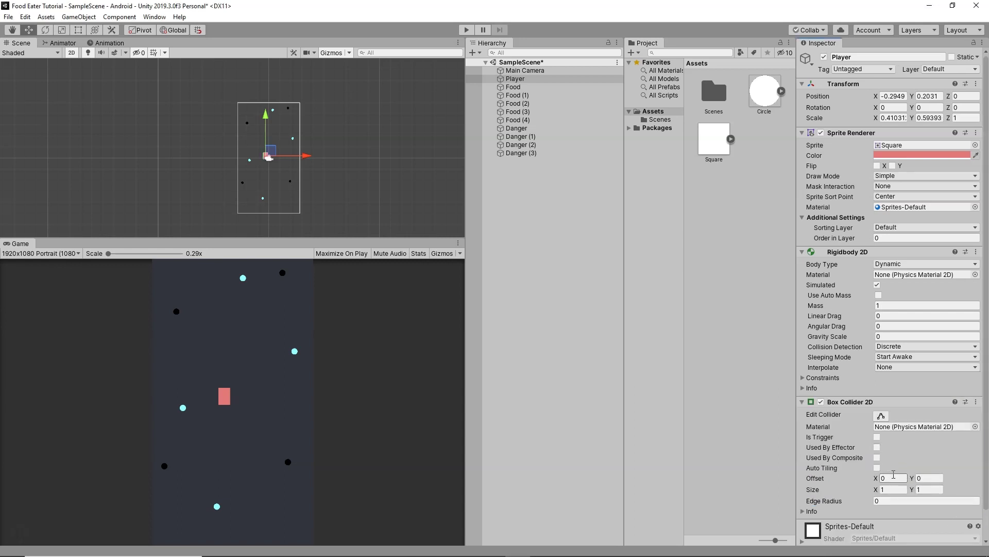
scroll(830, 307, "down", 1)
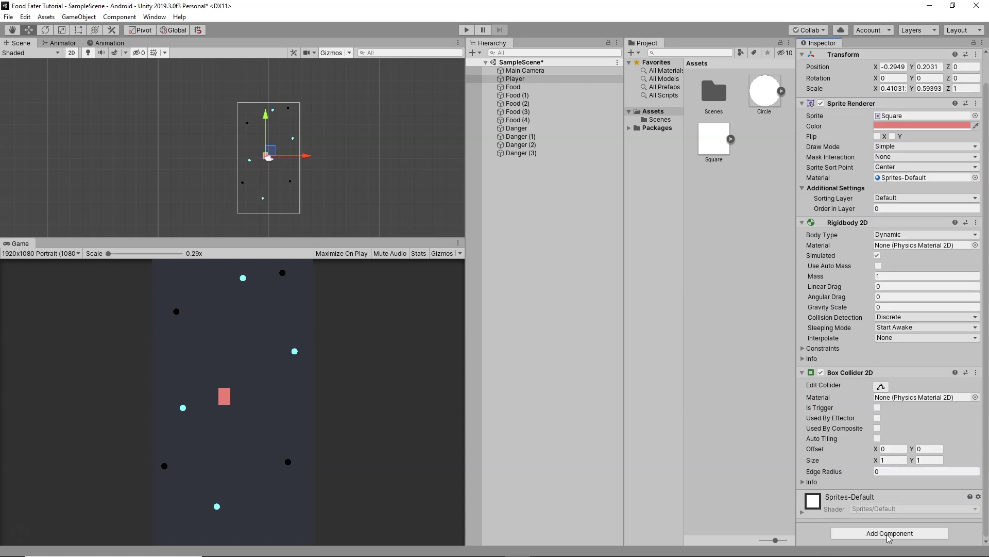
Create a new C# script in the project's Assets folder
right_click(711, 191)
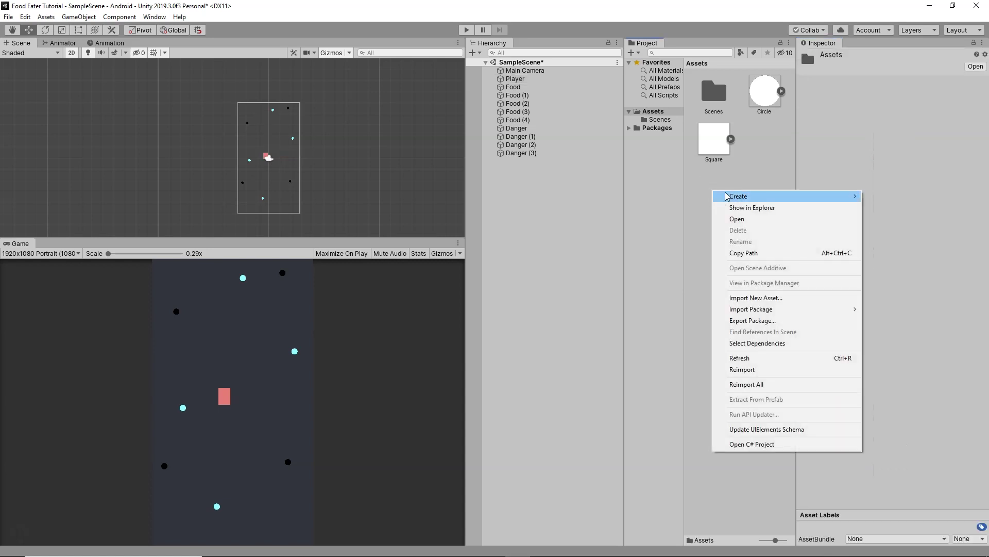
mouse_move(732, 196)
left_click(890, 161)
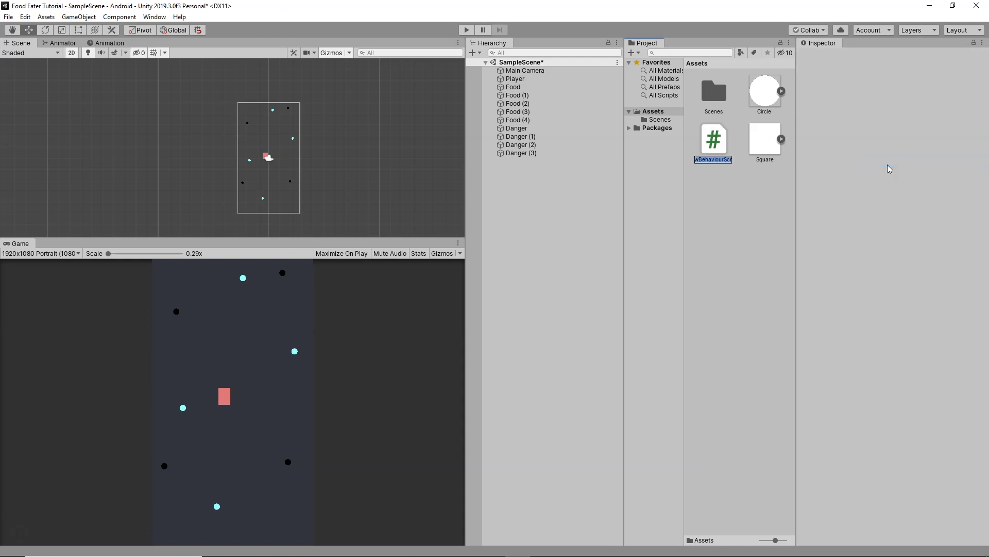
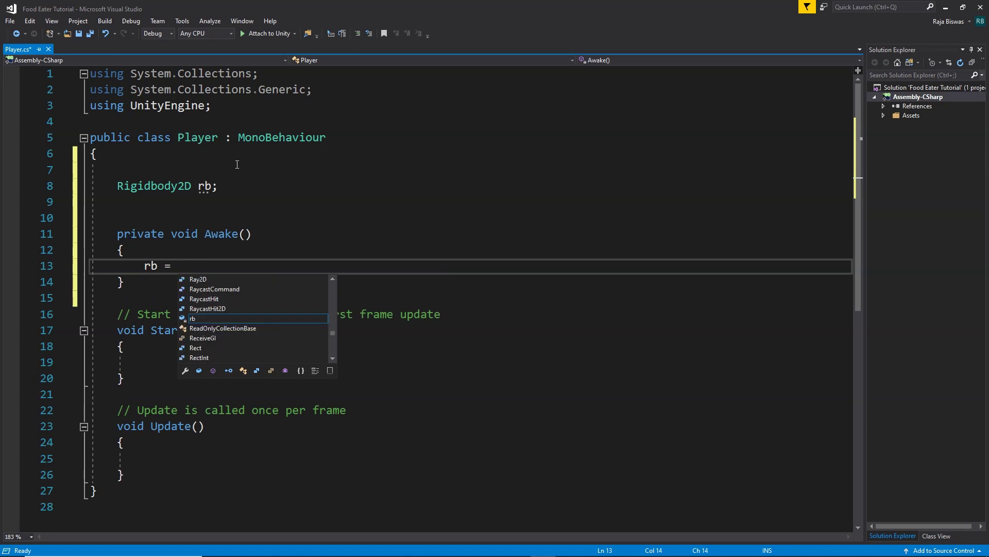
Complete the rb assignment in the Player script's Awake method with GetComponent<Rigidbody2D>();
type("rigi>")
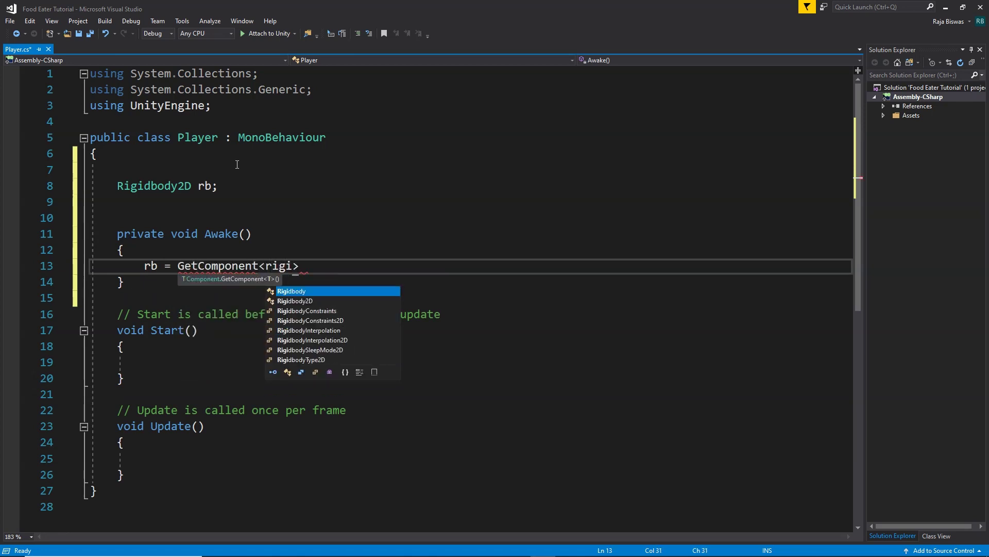
key("Down")
key("Tab")
type("();")
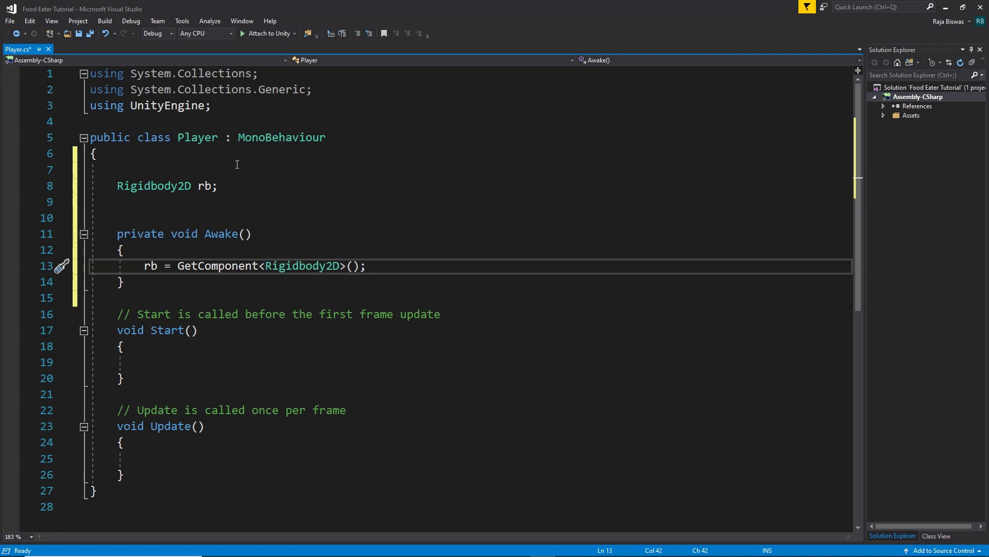
Add a private void FixedUpdate() method below the Update method in the Player class
key("Down")
key("Down")
key("Down")
key("Down")
key("Down")
key("Down")
key("Down")
key("Down")
key("Down")
key("Down")
key("Down")
key("Down")
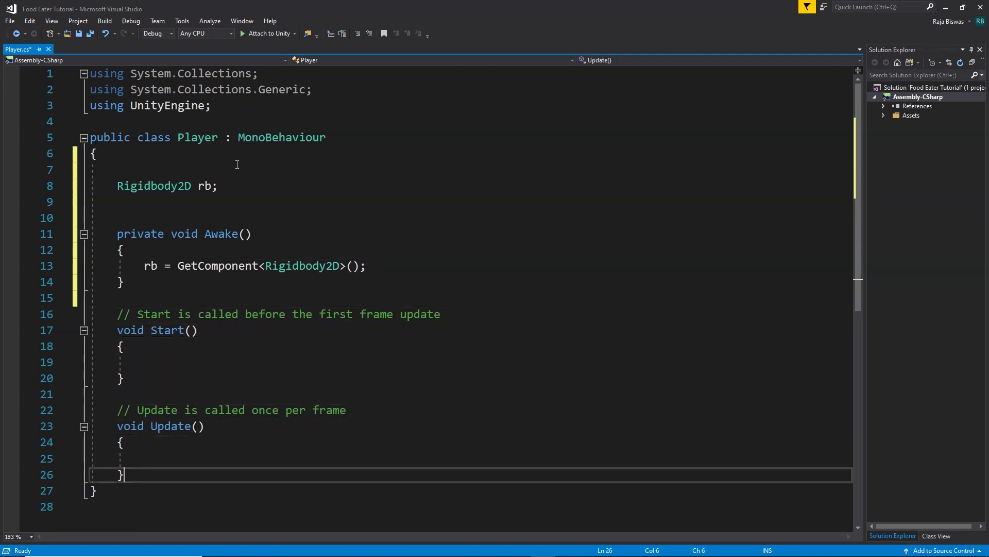
key("Down")
key("Return")
key("Return")
type("void d")
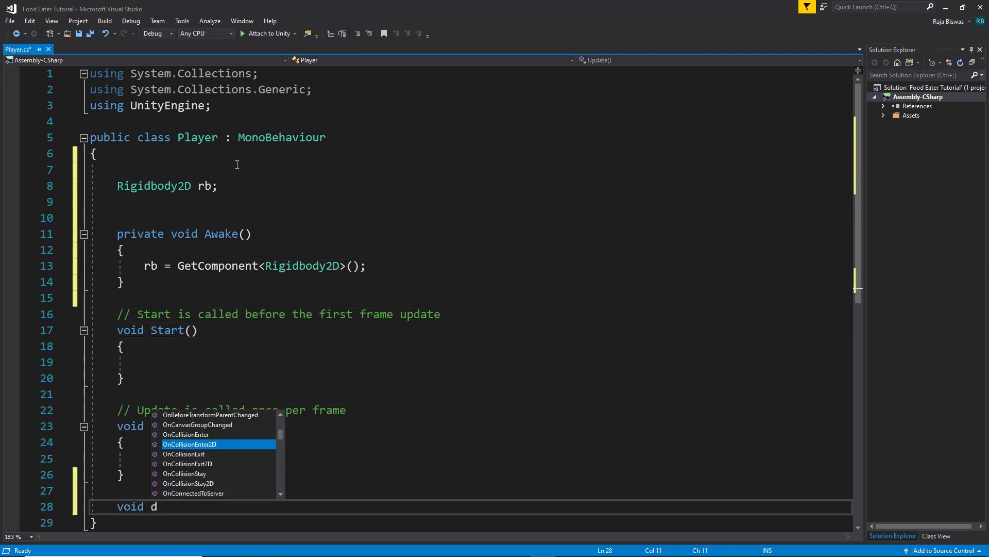
key("BackSpace")
type("Fi")
key("Tab")
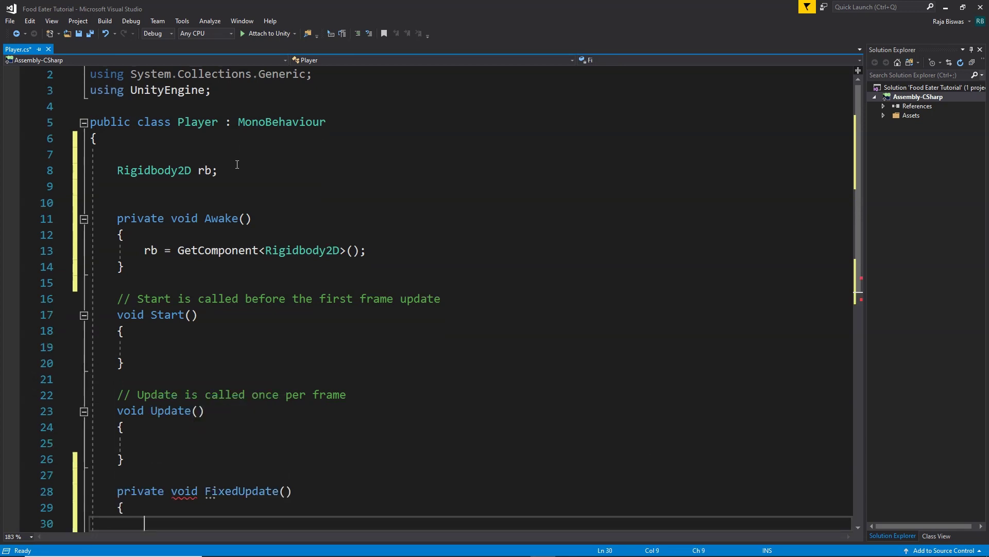
Write rb.velocity = transform.up * moveSpeed; inside the FixedUpdate method
scroll(370, 296, "down", 2)
type("rb.vel")
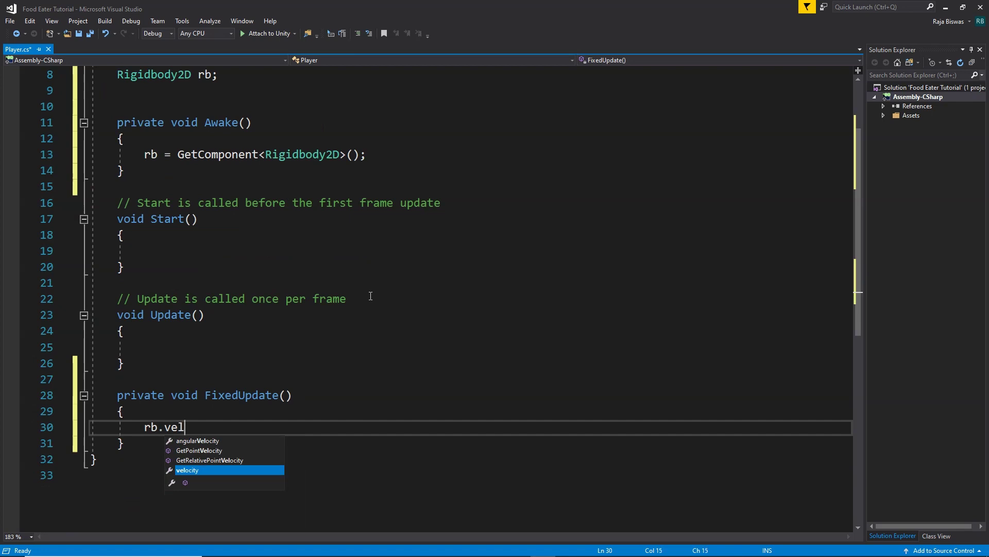
key("Tab")
type("=")
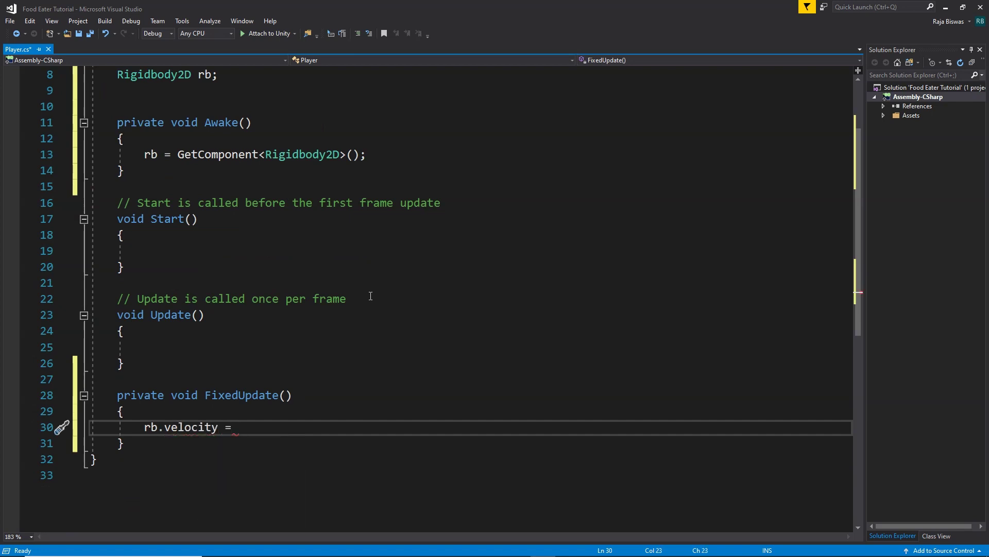
type(" tra")
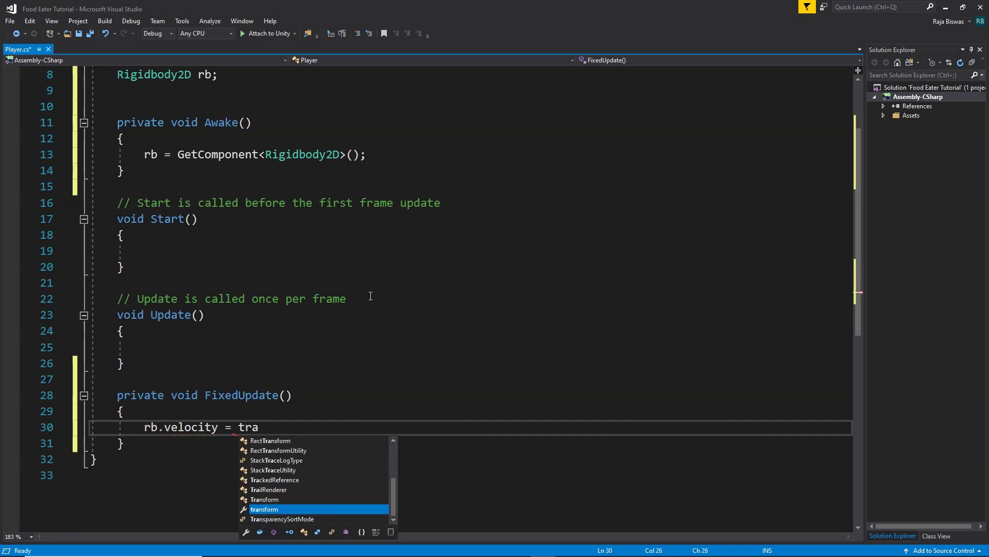
type("nsform.up * ")
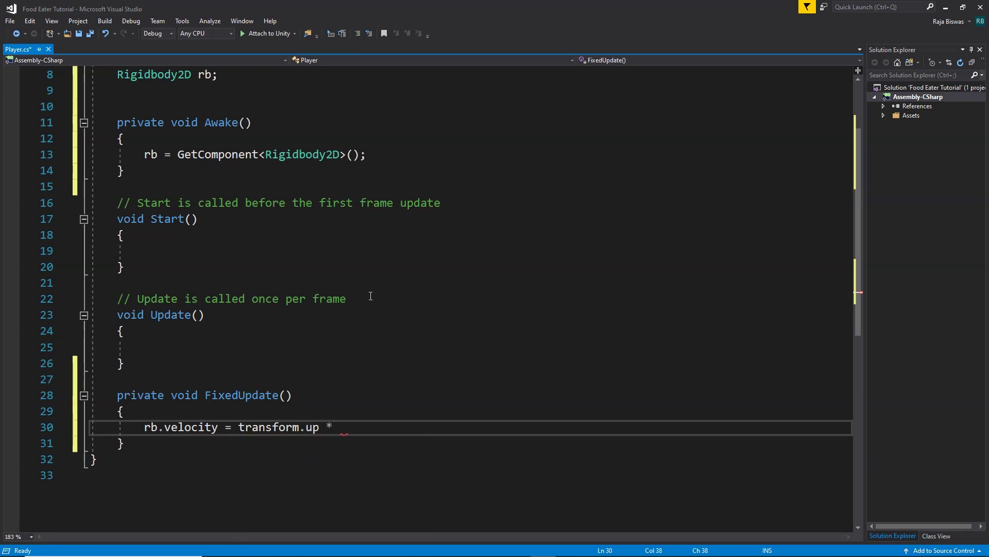
type("mov")
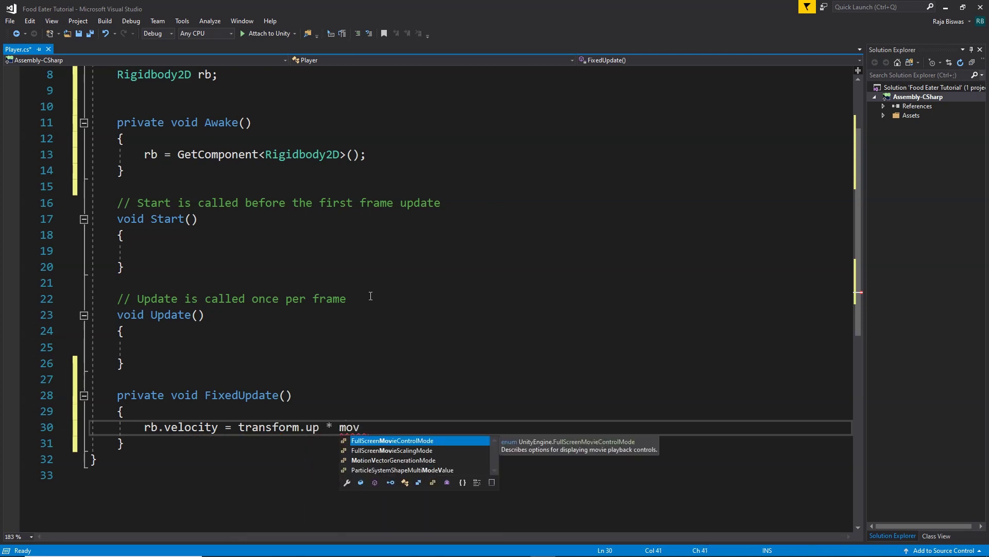
type("eSp")
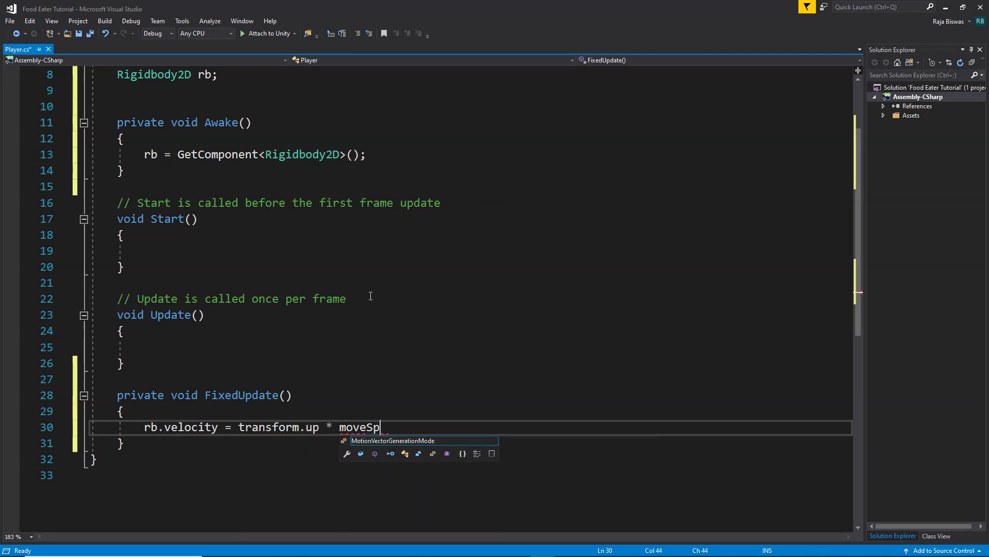
type("eed")
key("Escape")
type(";")
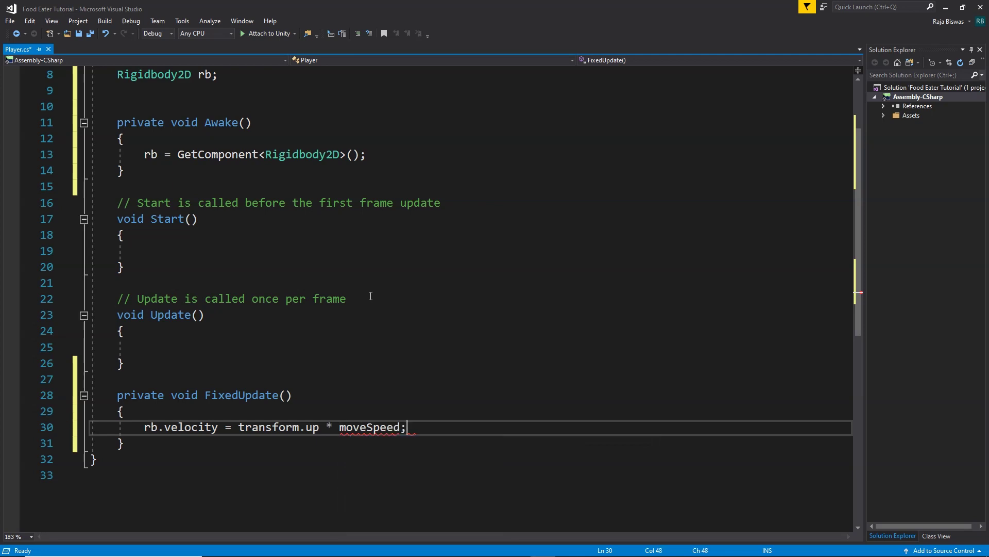
Declare public float moveSpeed; directly below the Rigidbody2D rb field in the Player class
scroll(353, 388, "up", 1)
scroll(353, 388, "up", 2)
left_click(173, 204)
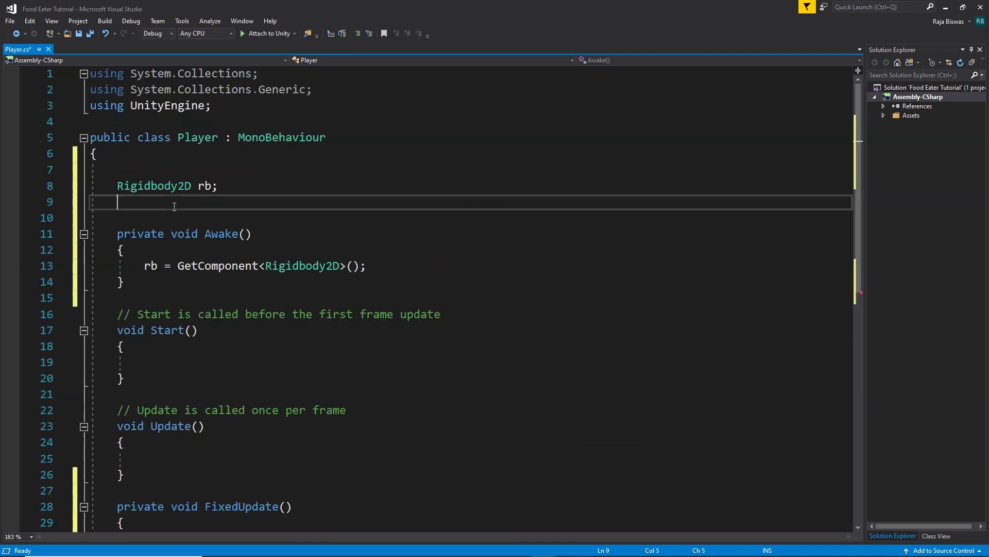
type("public float moveSpeed;")
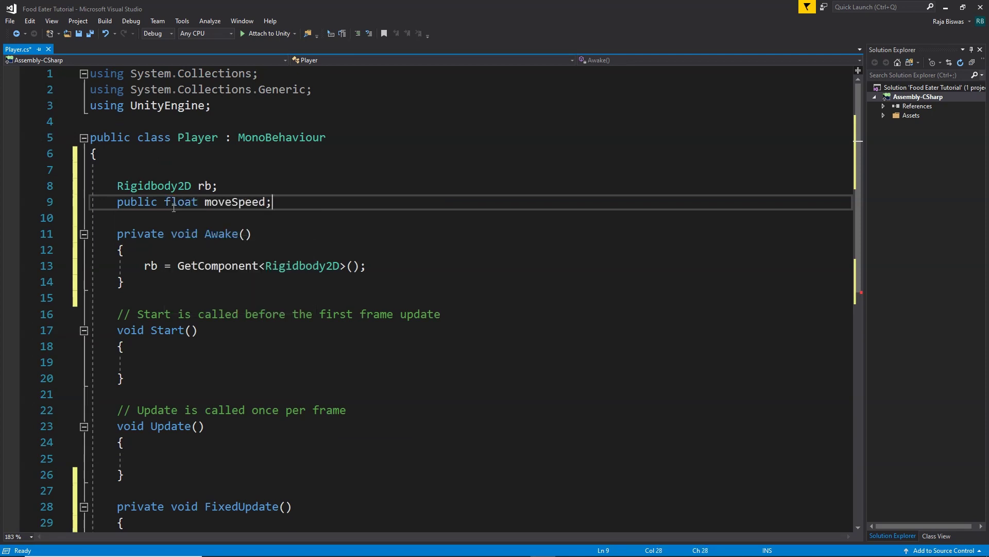
Declare public float roateAmount; directly below the moveSpeed field in the Player class
key("Return")
type("pu")
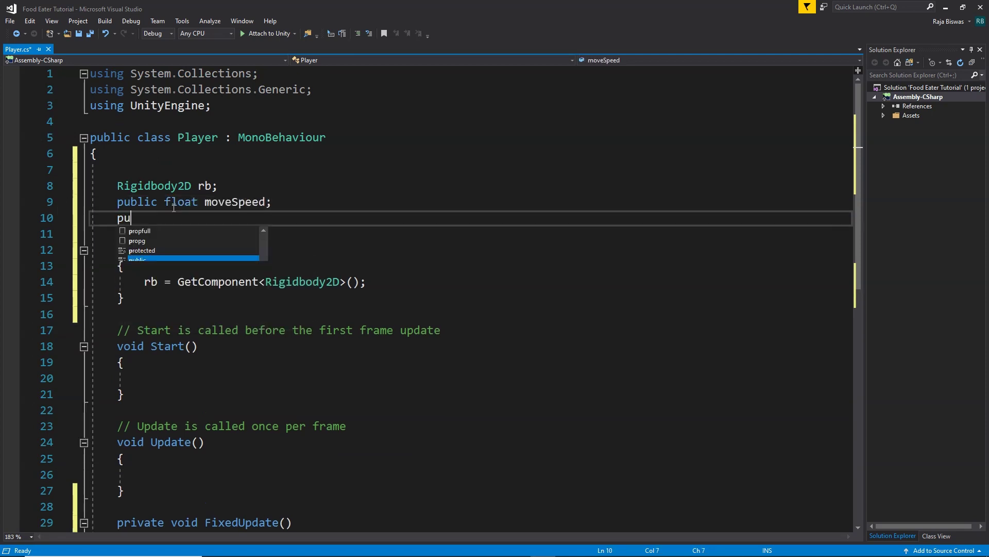
type("blic float r")
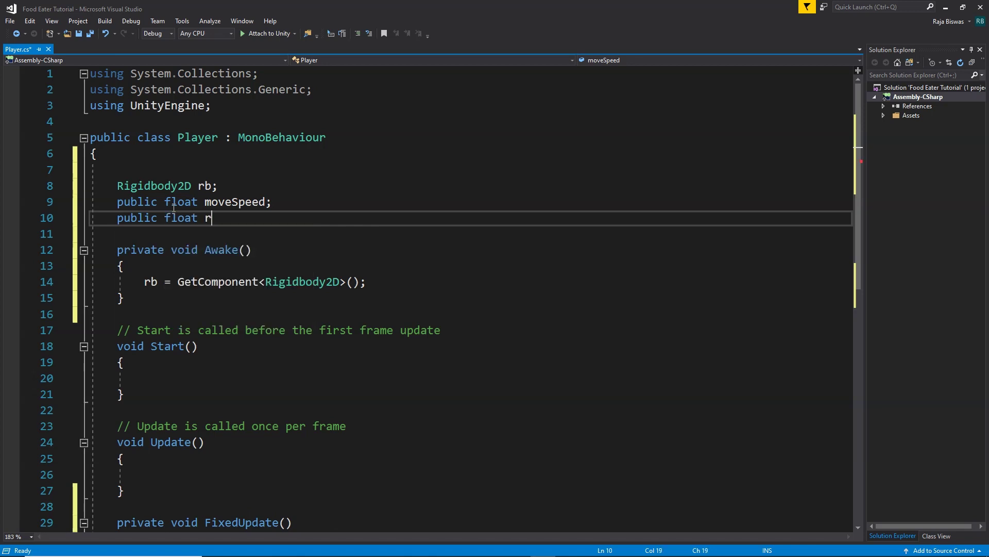
type("oateAmou")
key("BackSpace")
key("BackSpace")
type("mount;")
Declare a non-public float rot; field below roateAmount and save the script
key("Return")
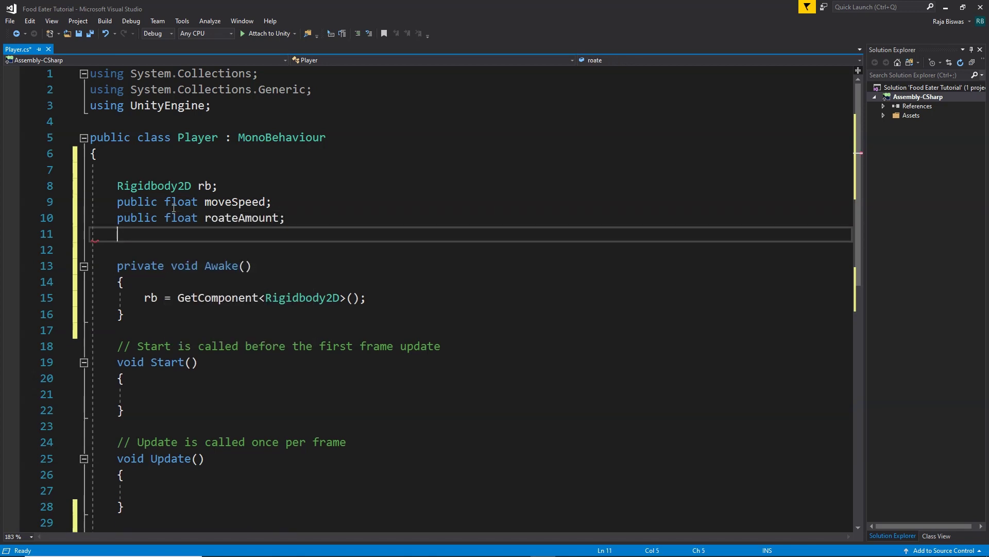
type("p")
key("BackSpace")
type("float rot;")
key("ctrl+s")
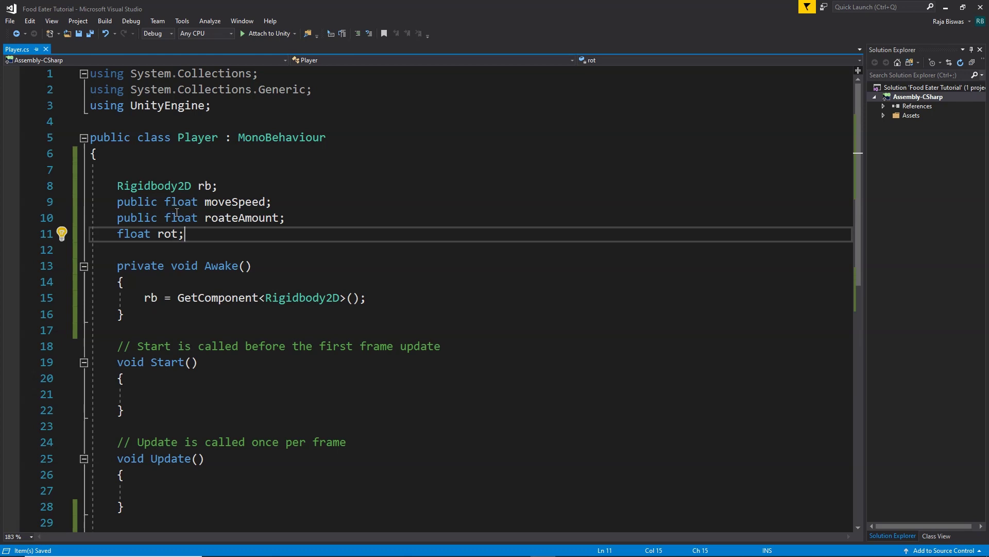
Add an if (Input.GetMouseButton(0)) block with an empty body inside the Update method
scroll(421, 291, "down", 2)
scroll(430, 289, "down", 3)
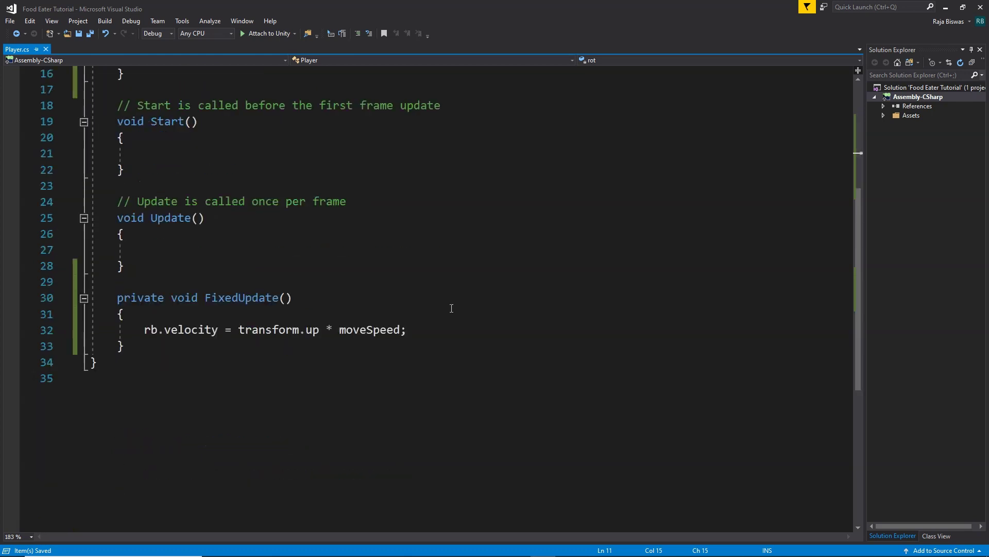
scroll(452, 307, "up", 2)
left_click(313, 346)
key("Tab")
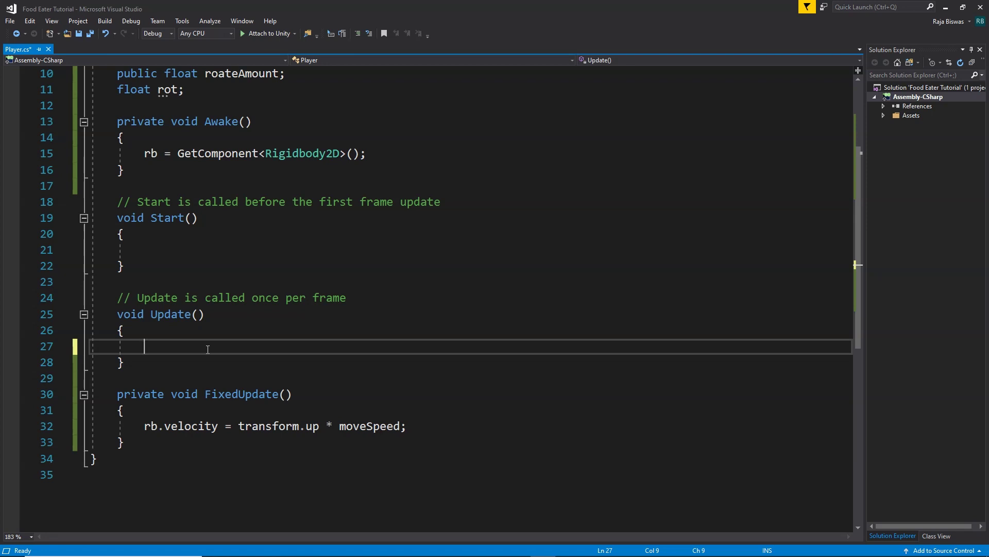
type("if(Input.")
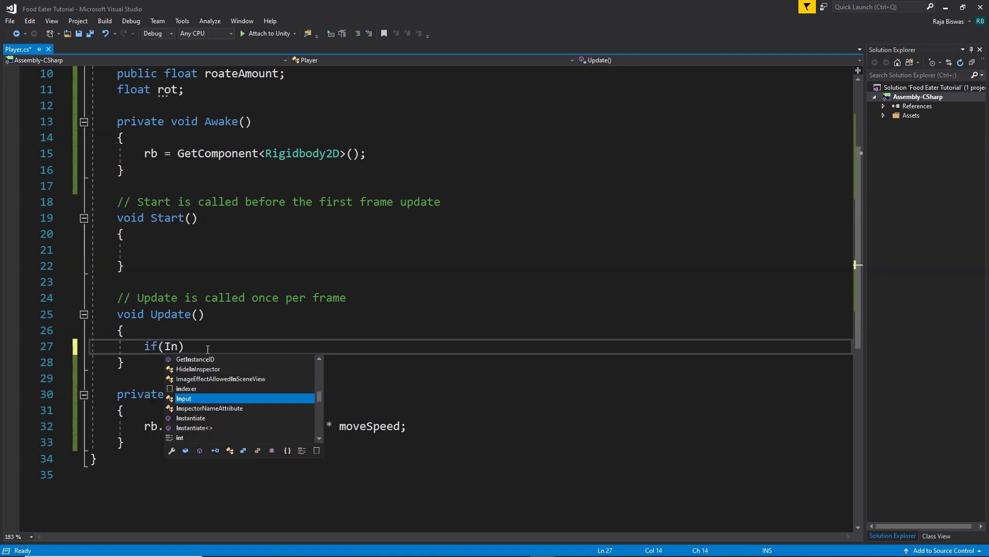
type("GetMous")
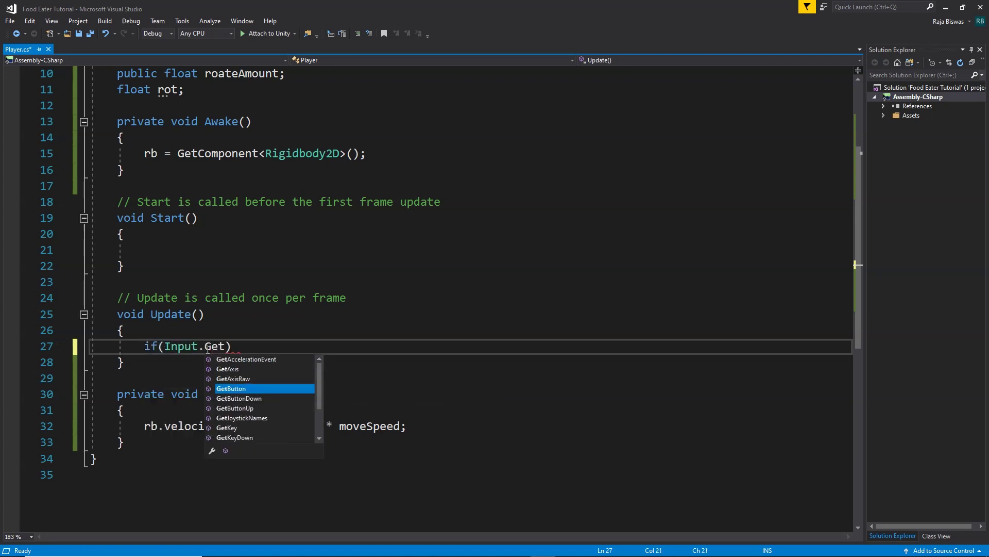
type("e")
key("Tab")
type("(")
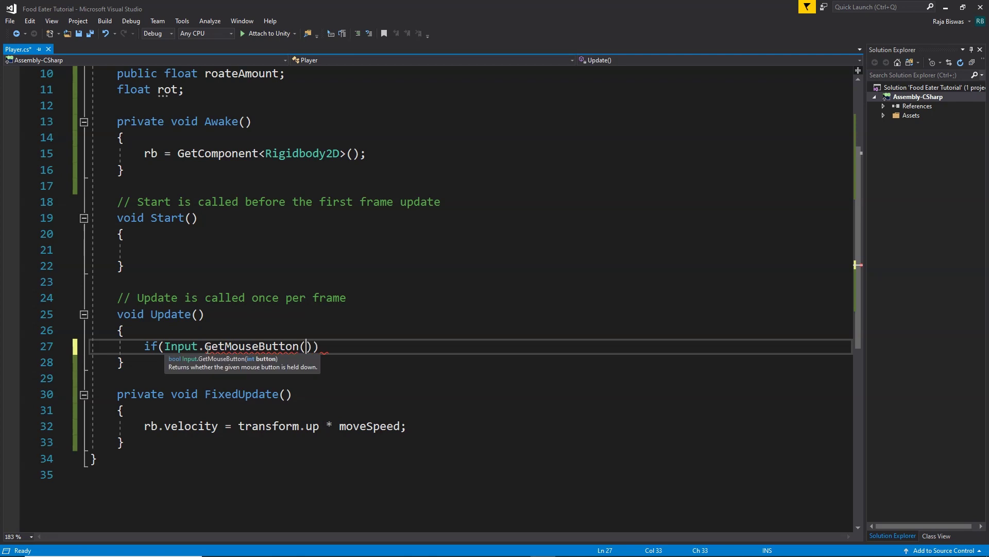
type("0)")
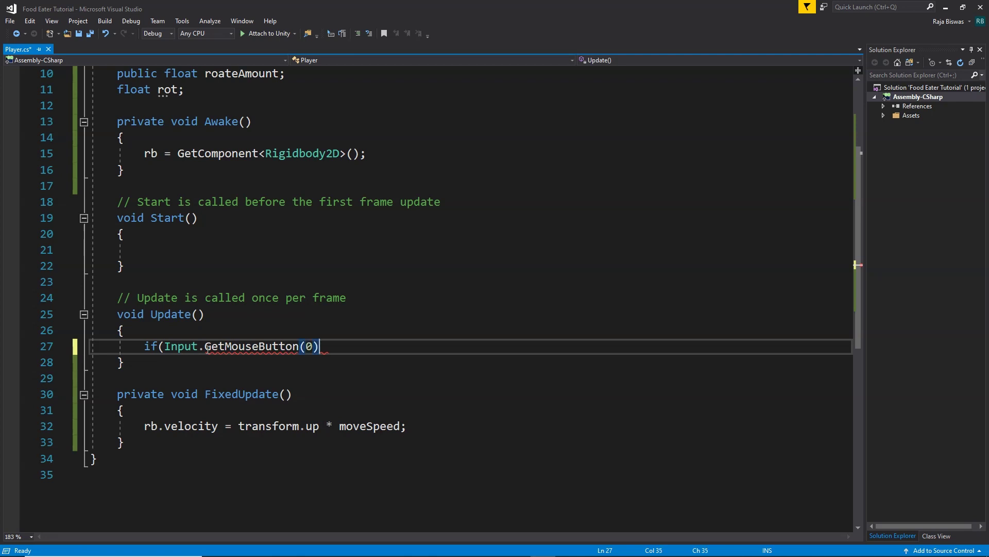
type("){")
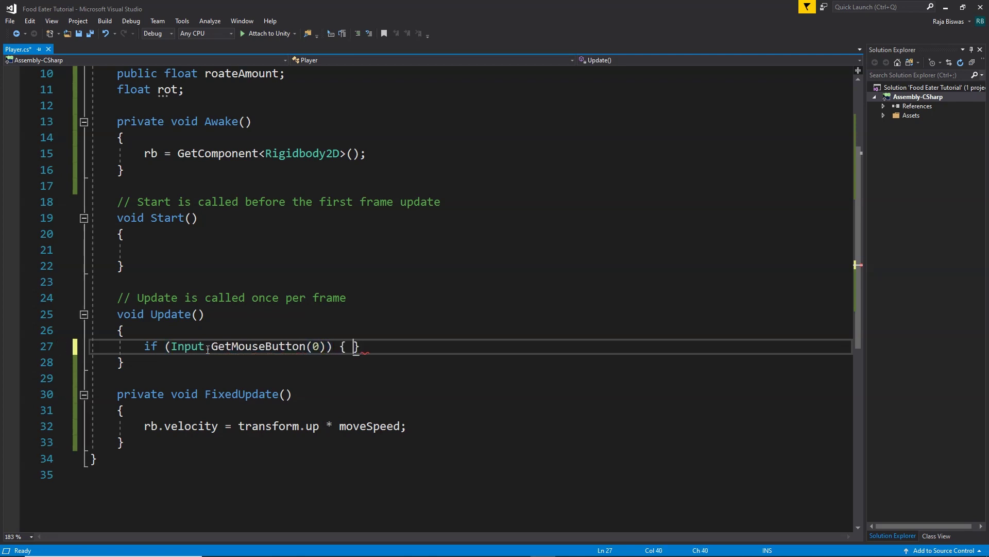
key("Return")
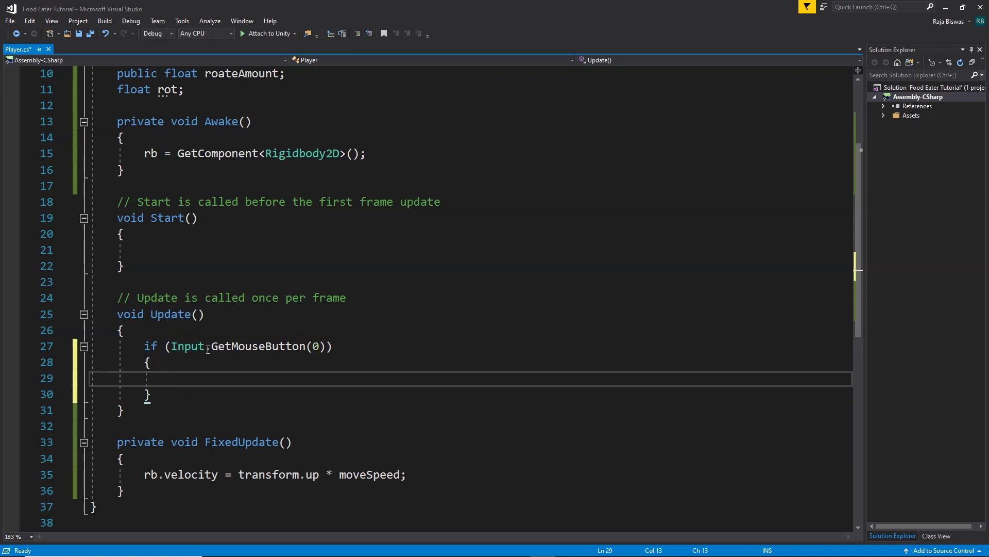
Begin a Vector3 mousePos = assignment as the first statement inside the GetMouseButton block
key("ctrl+space")
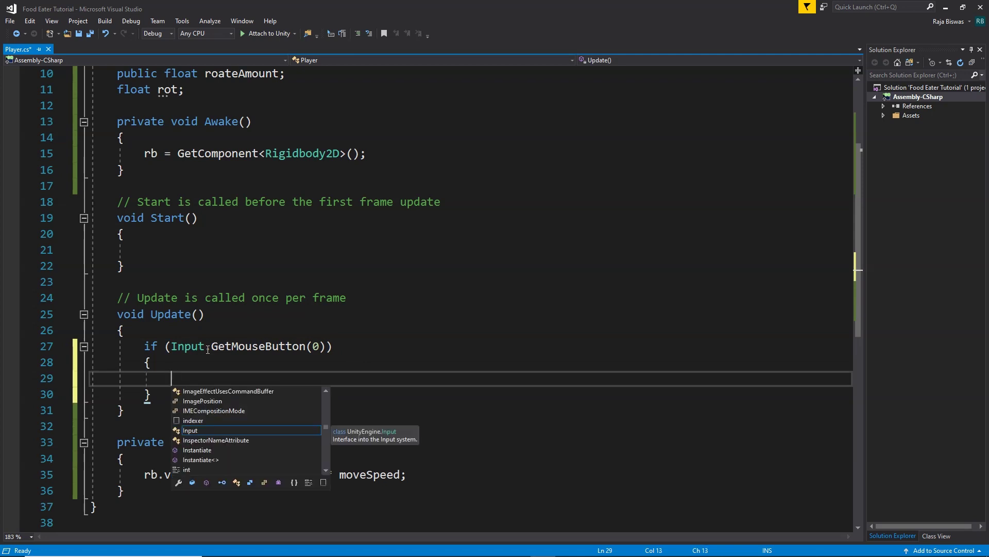
type("Vector")
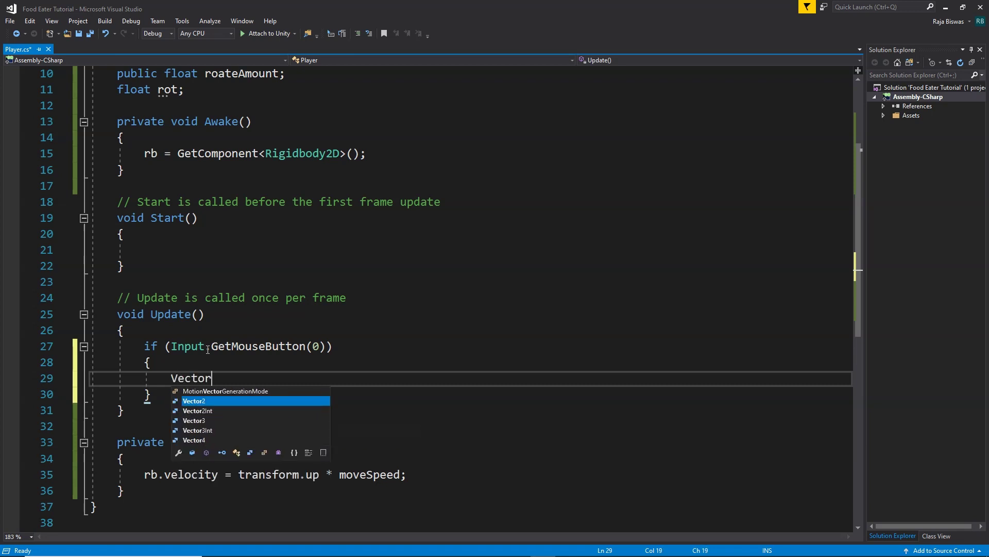
type("3 mousePos ")
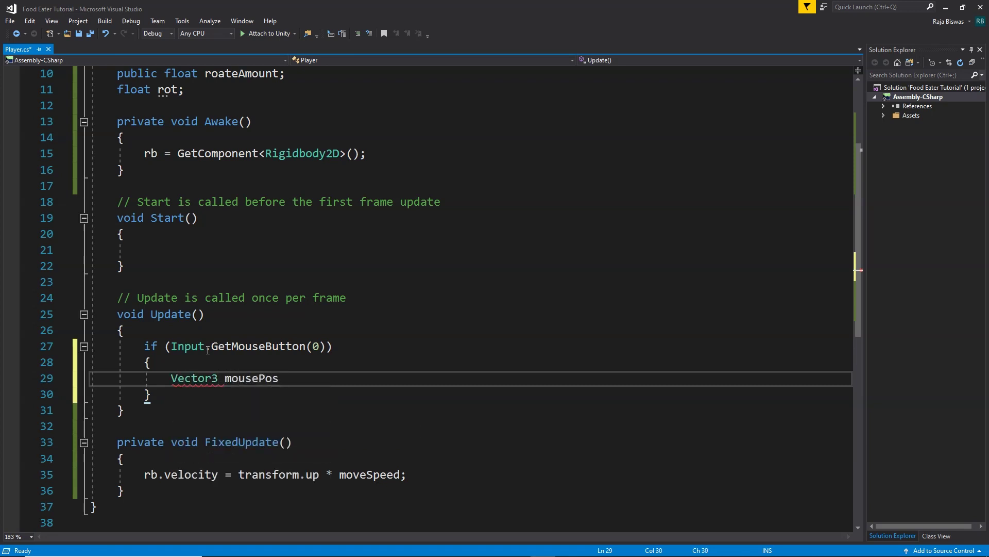
type("= ")
type("Inpu")
key("BackSpace")
key("BackSpace")
key("BackSpace")
key("BackSpace")
Complete the mousePos assignment with Camera.main.ScreenToWorldPoint(Input.mousePosition);
type("Came")
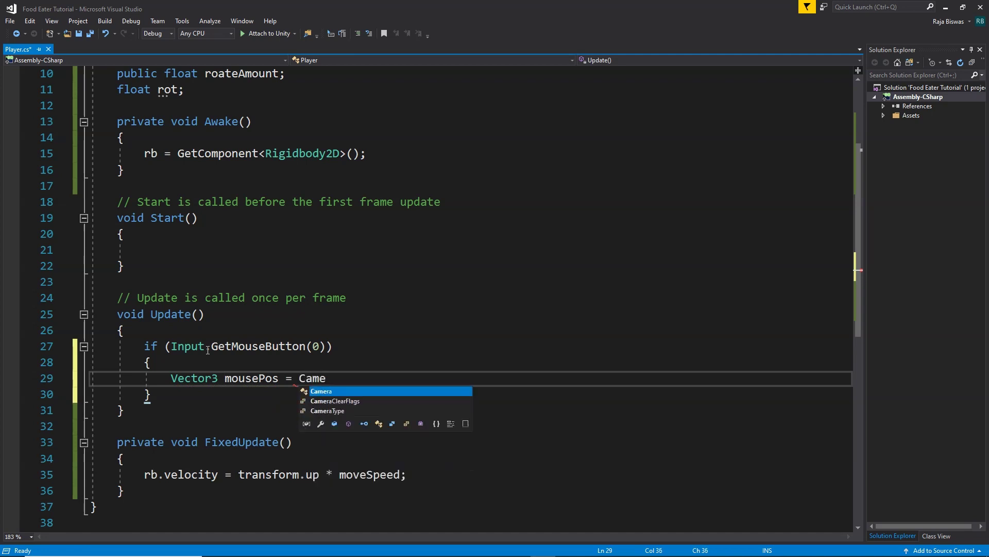
type("ra.main.Scr")
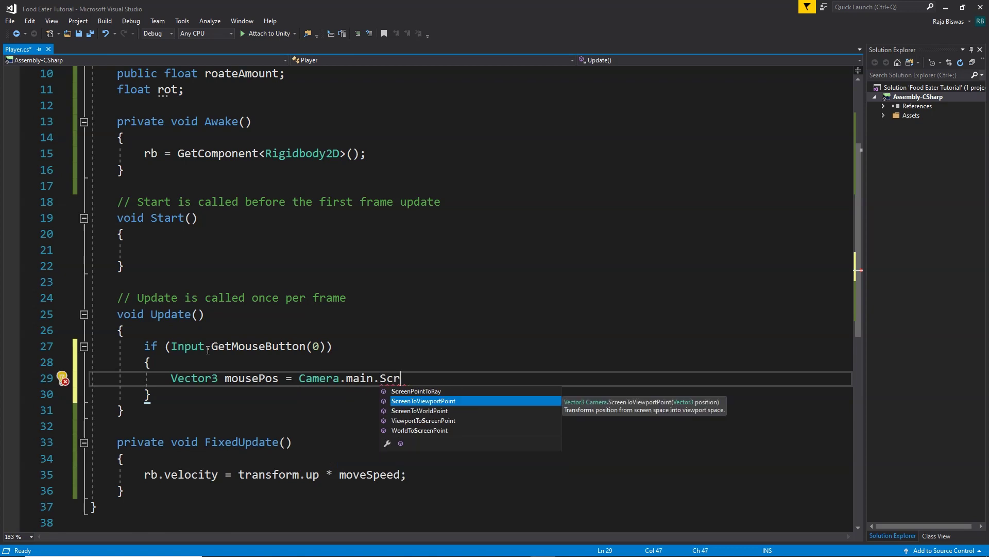
key("Down")
key("Tab")
type("(Input.mo")
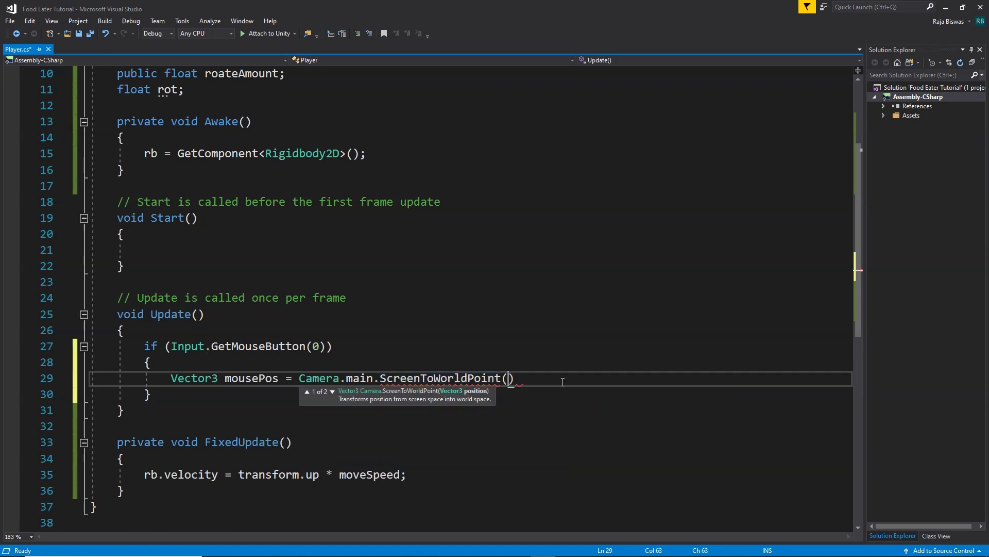
type("usePosition")
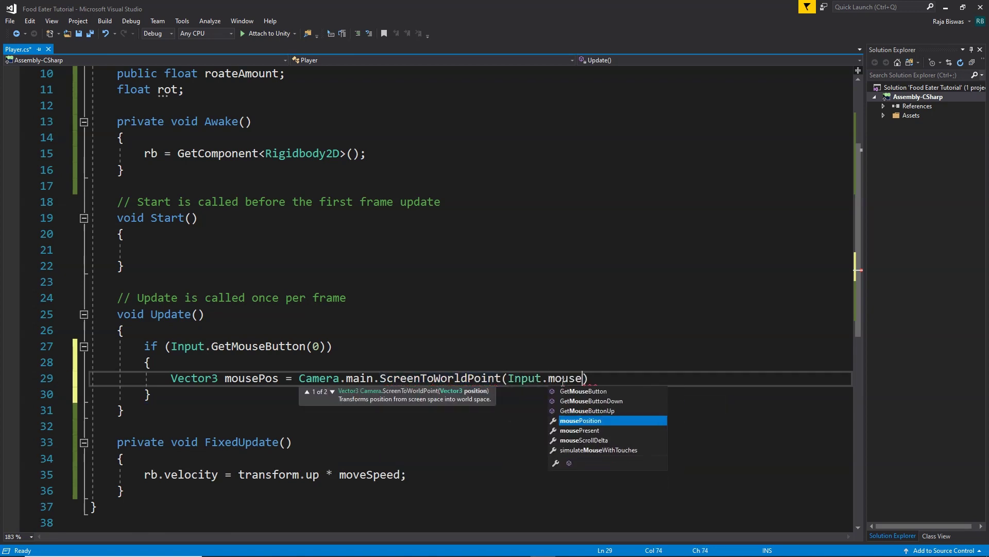
key("Tab")
type(");")
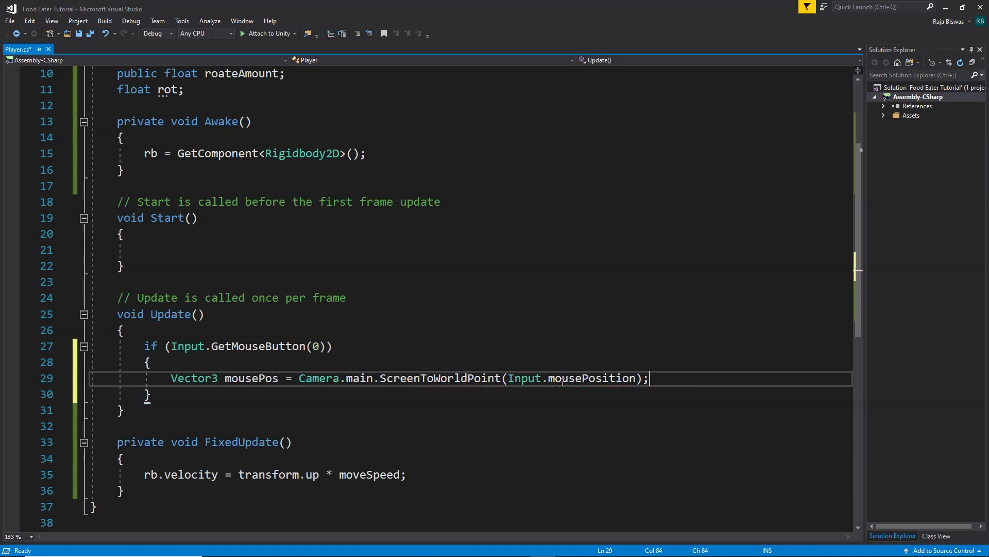
Add an if(mousePos < 0) block and an else block, both empty, below the mousePos declaration
key("Return")
key("Return")
type("if(mouse")
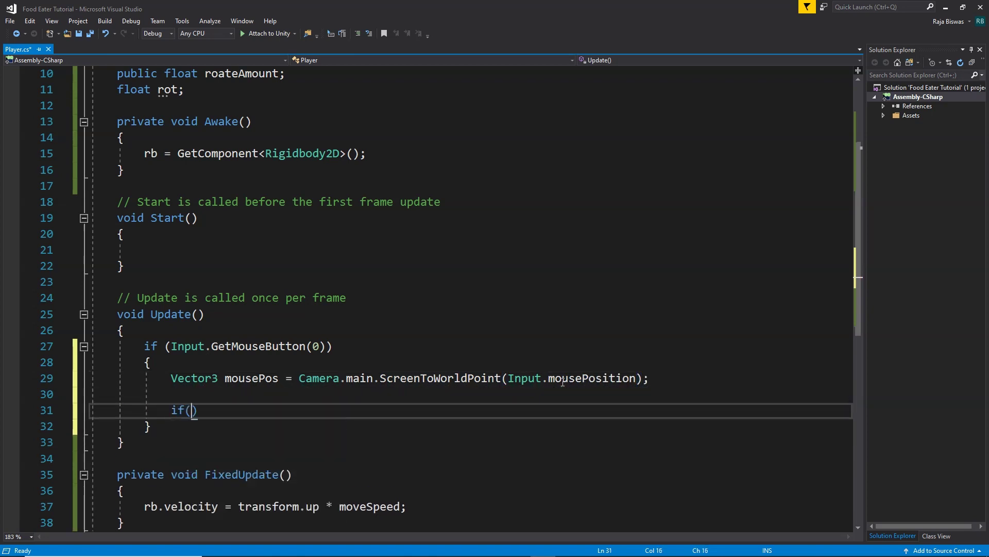
type("Pos < 0) {")
key("Return")
key("Down")
key("Return")
type("else {")
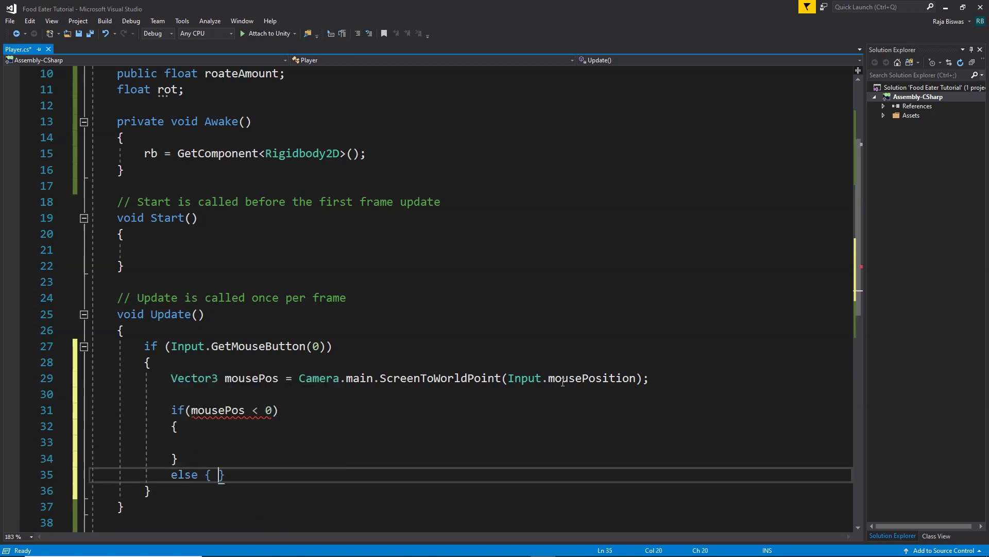
key("Return")
Change the inner if condition to compare mousePos.x < 0 and save the script
scroll(549, 386, "down", 2)
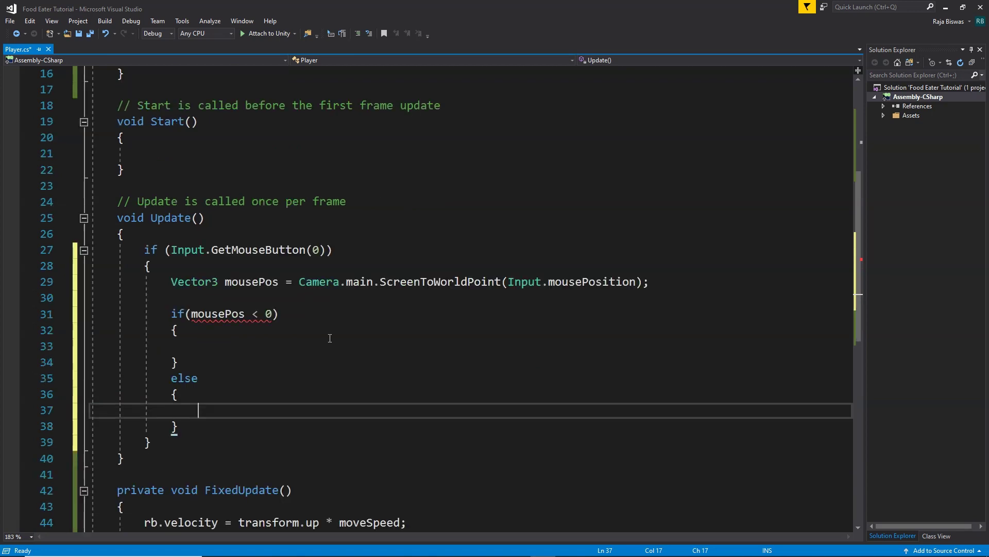
left_click(245, 314)
type(".x")
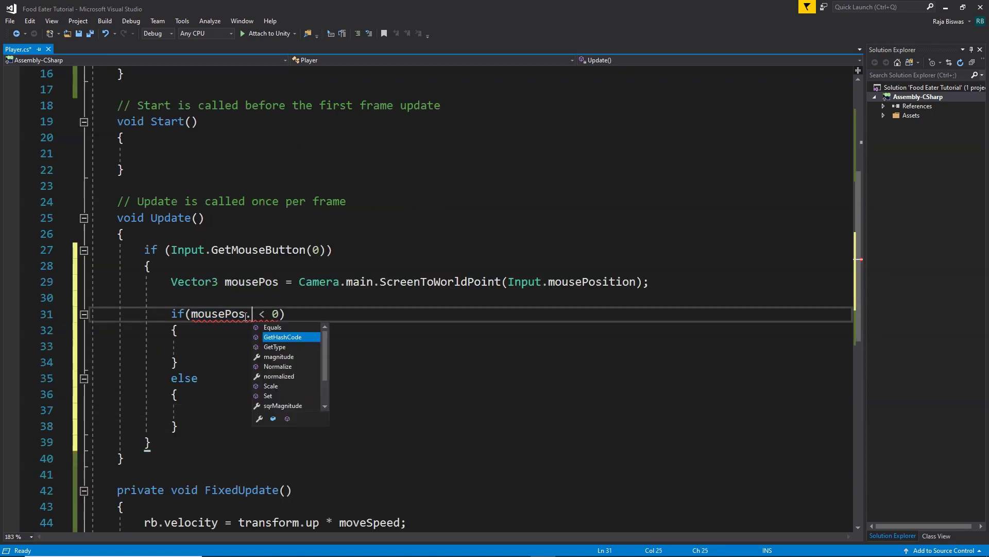
left_click(210, 417)
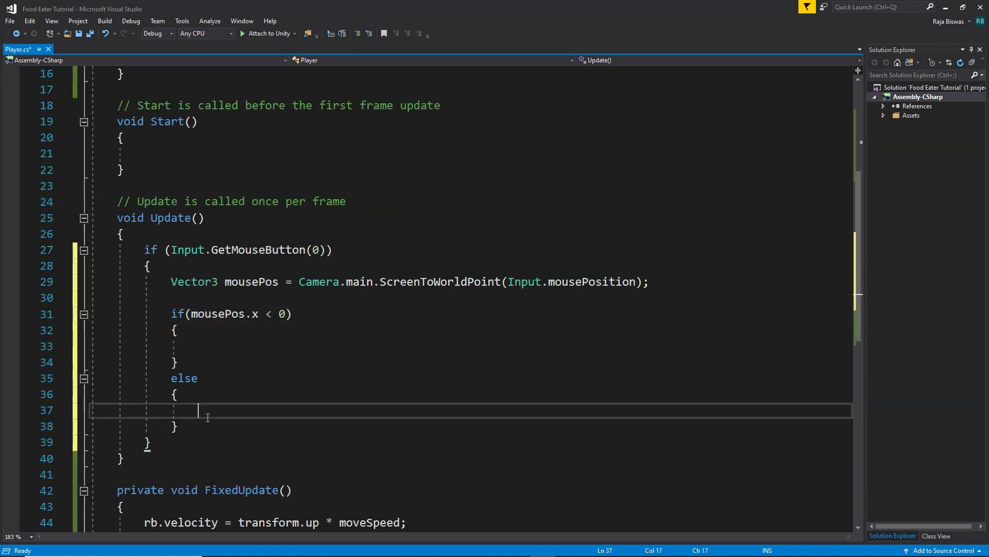
key("ctrl+s")
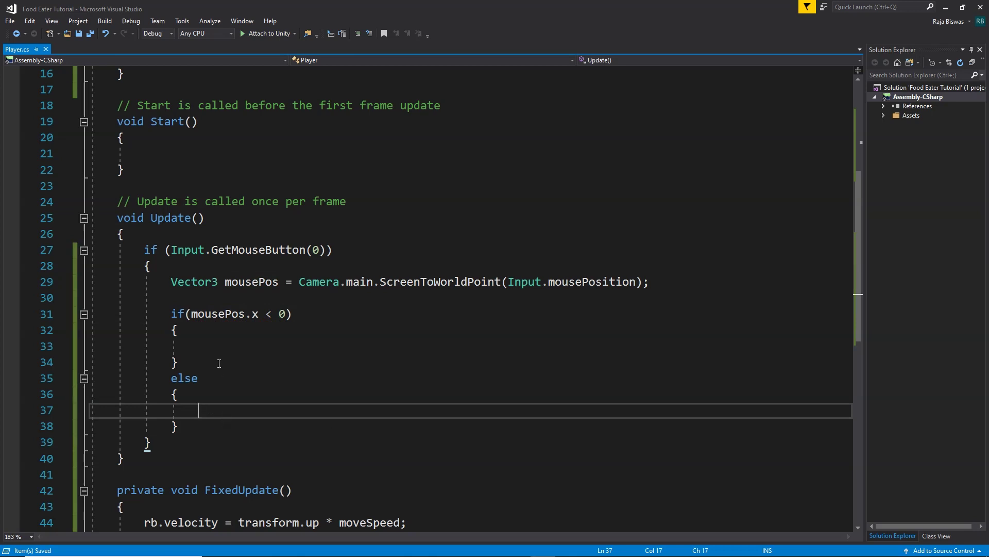
Write rot = rotateAmount; in the mousePos.x < 0 block and rot = -rotateAmount; in the else block
left_click(259, 350)
type("rot =")
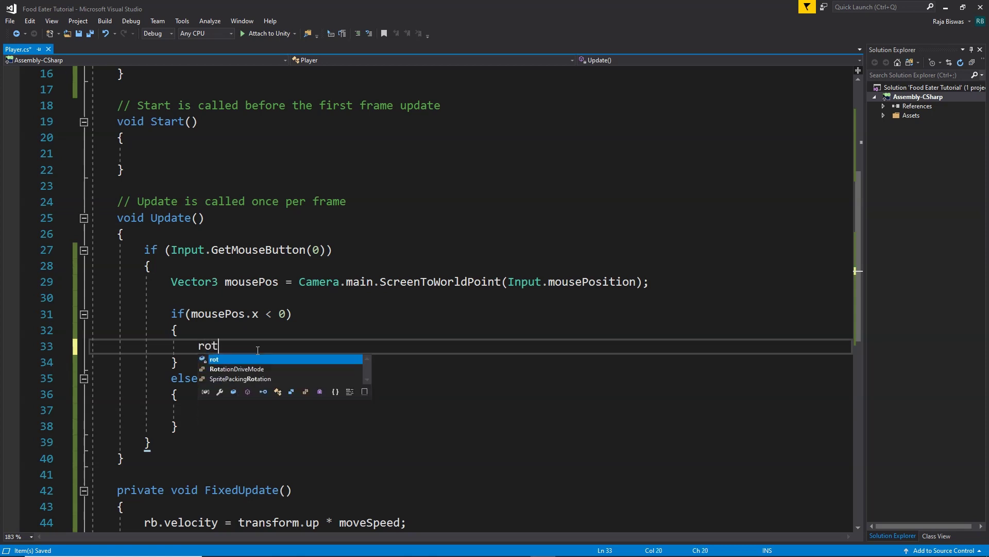
scroll(344, 285, "down", 1)
type("rotateAmount;")
key("Down")
key("Down")
key("Down")
key("Down")
type("rot = ")
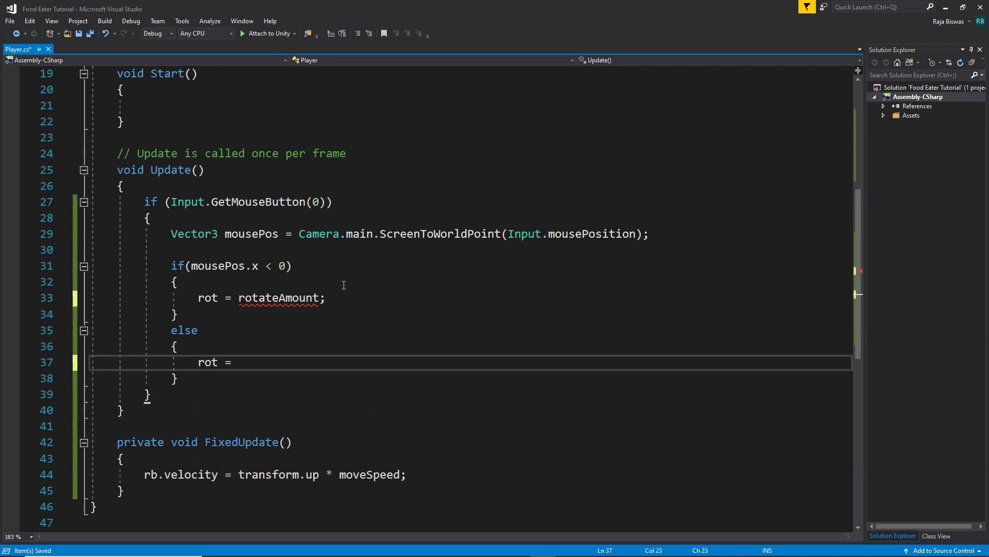
type("-rotateAmount;")
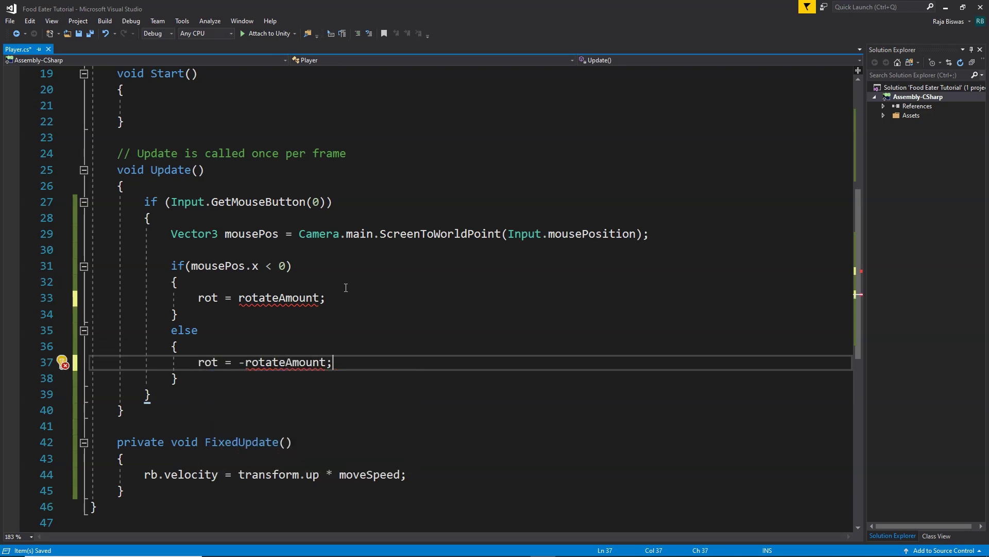
Correct the misspelled roateAmount field declaration to rotateAmount and save the script
scroll(344, 285, "up", 6)
left_click(227, 218)
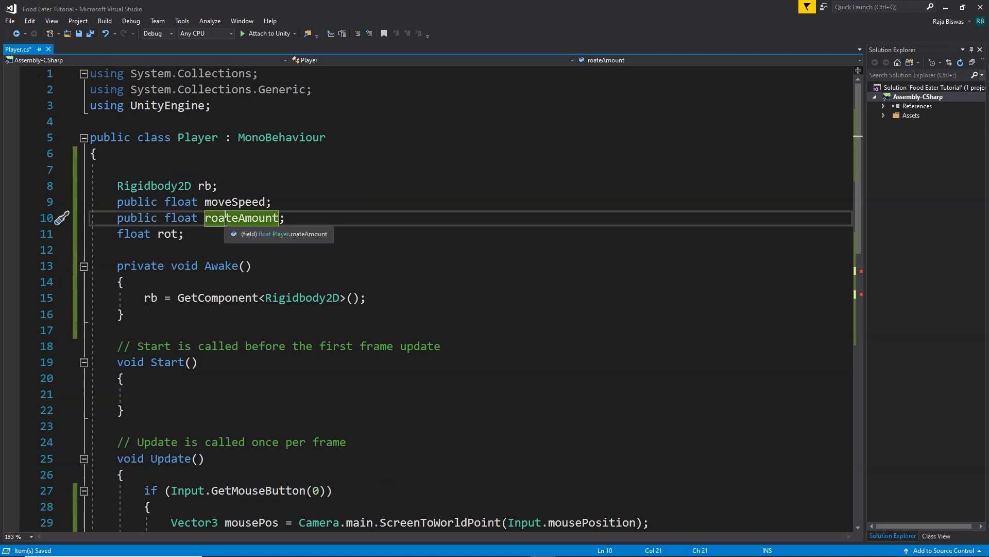
key("BackSpace")
type("ta")
key("ctrl+s")
Add transform.Rotate(0, 0, rot); after the else block inside the Input.GetMouseButton(0) condition and save the script
scroll(317, 227, "down", 9)
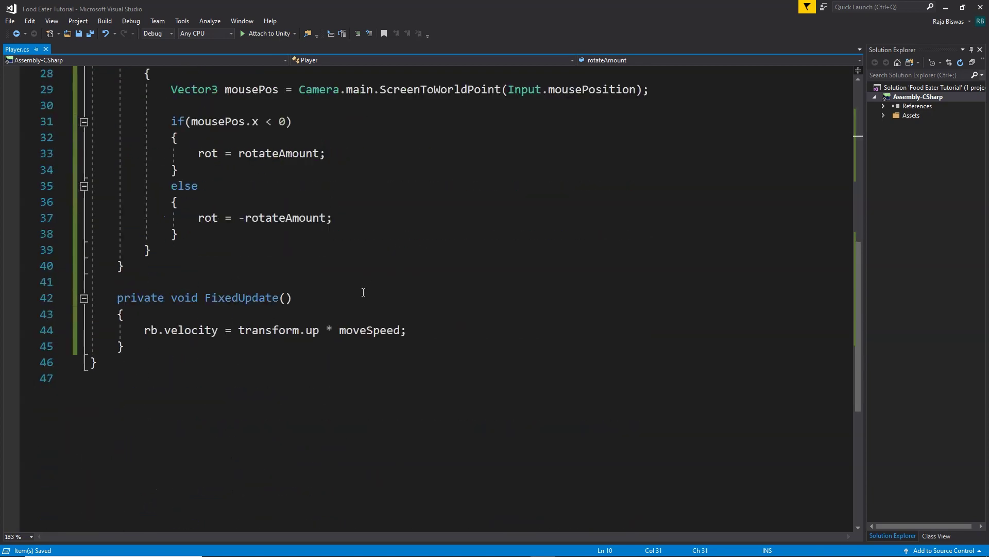
left_click(246, 257)
left_click(234, 240)
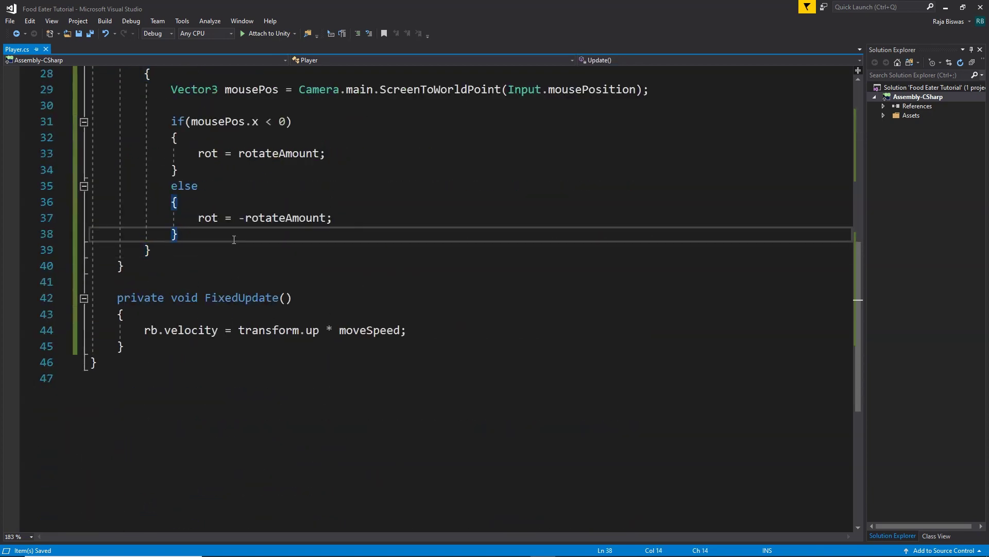
key("Return")
key("Return")
type("transform.Ro")
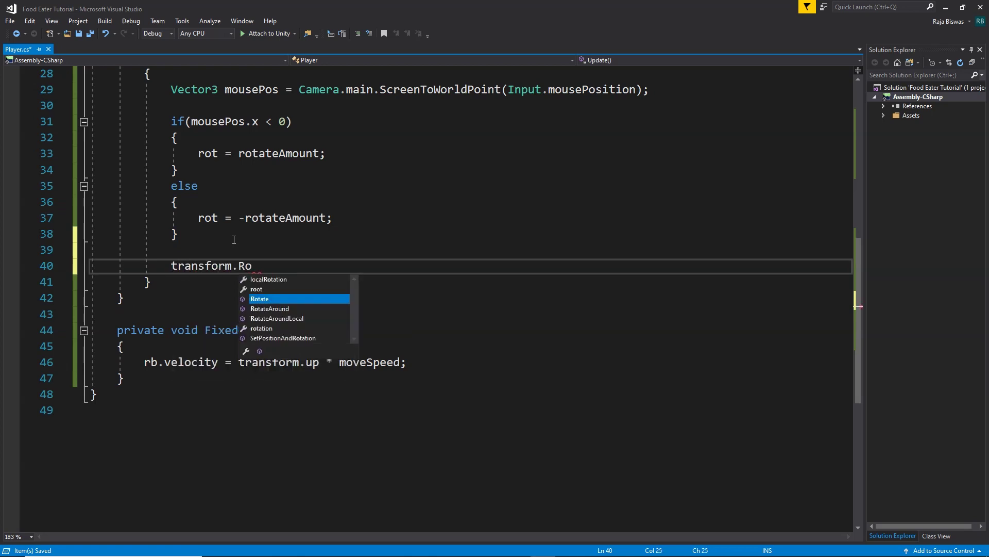
key("Tab")
type("(0, 0")
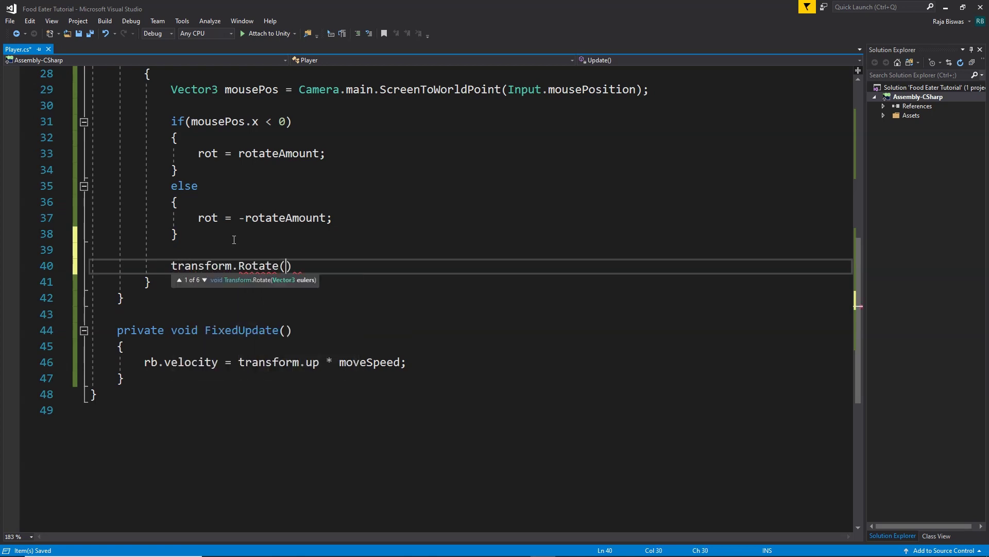
type(", ")
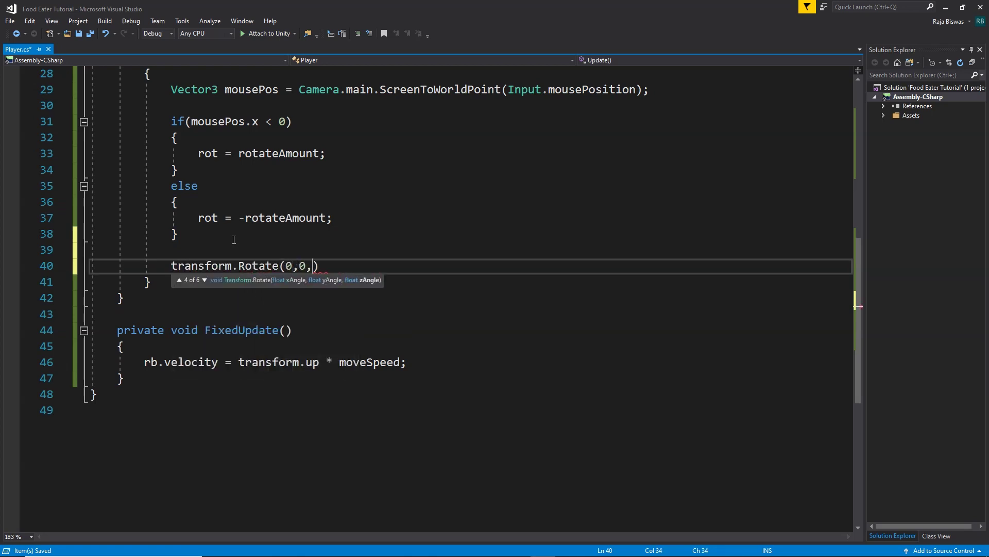
type("rot")
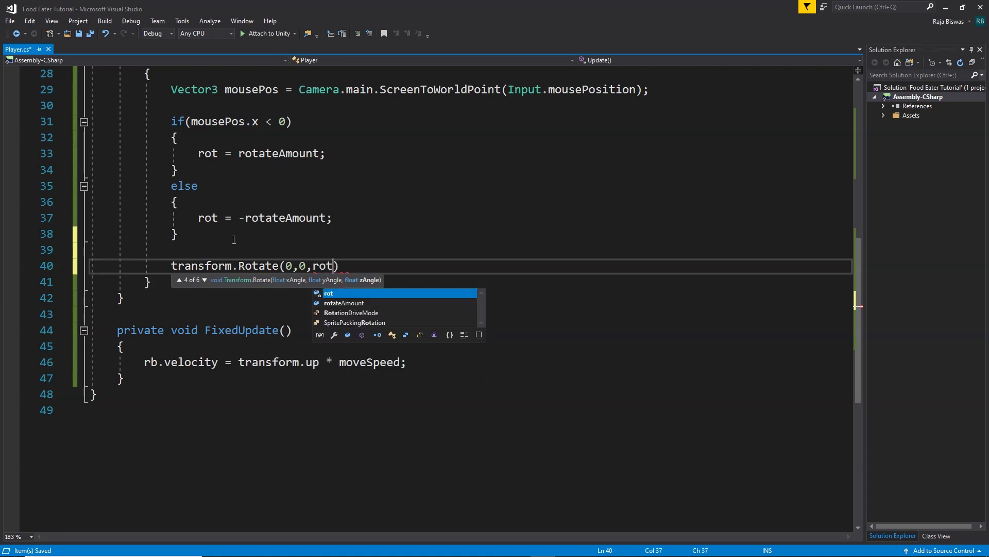
type(");")
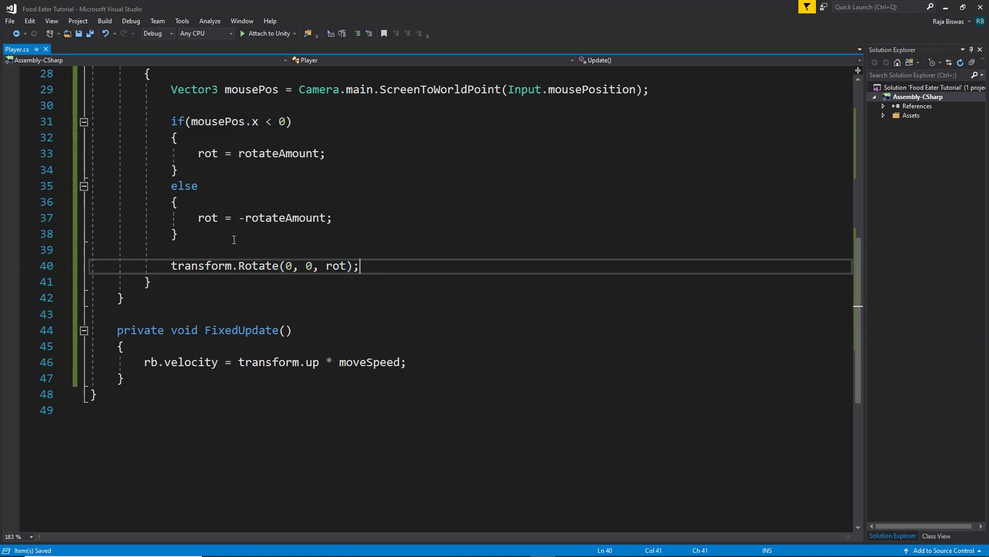
scroll(400, 280, "up", 8)
scroll(407, 281, "down", 8)
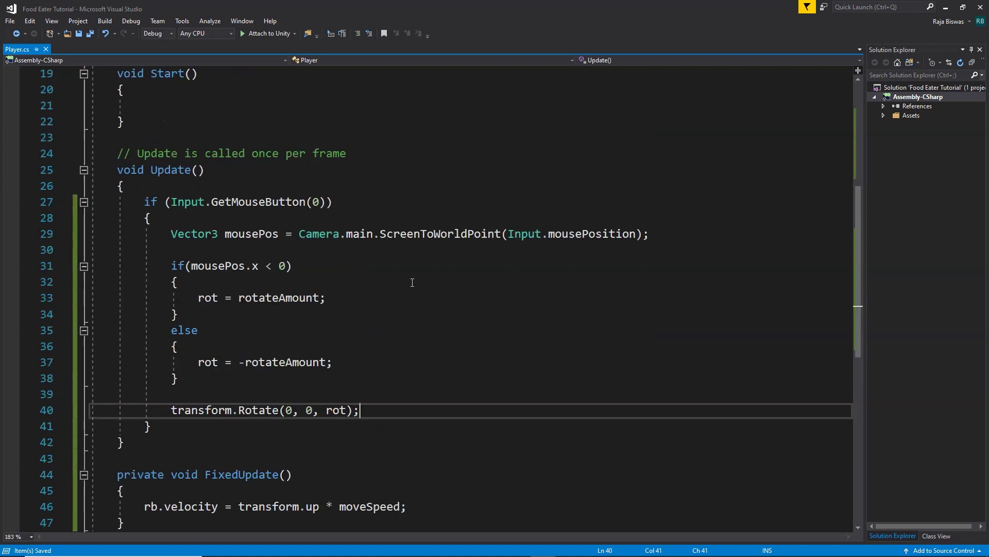
scroll(413, 282, "up", 3)
scroll(412, 283, "down", 2)
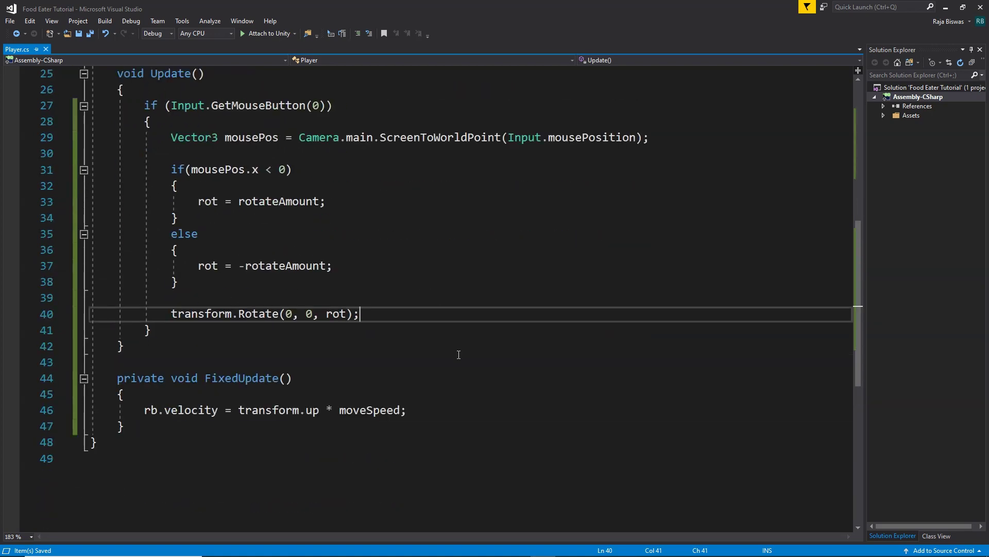
Switch to Unity and set the Player script's Rotate Amount to 5 and Move Speed to 2
key("alt+Tab")
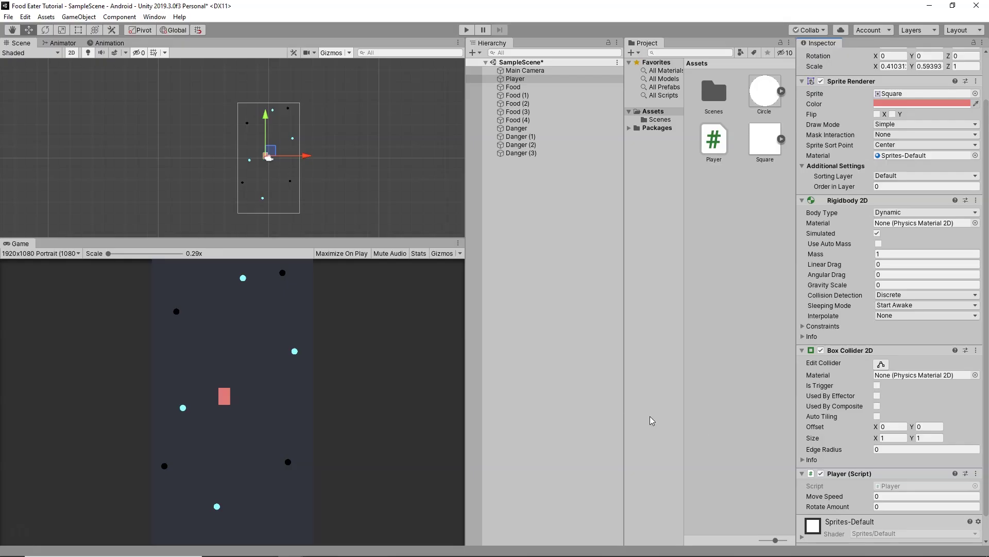
left_click(887, 506)
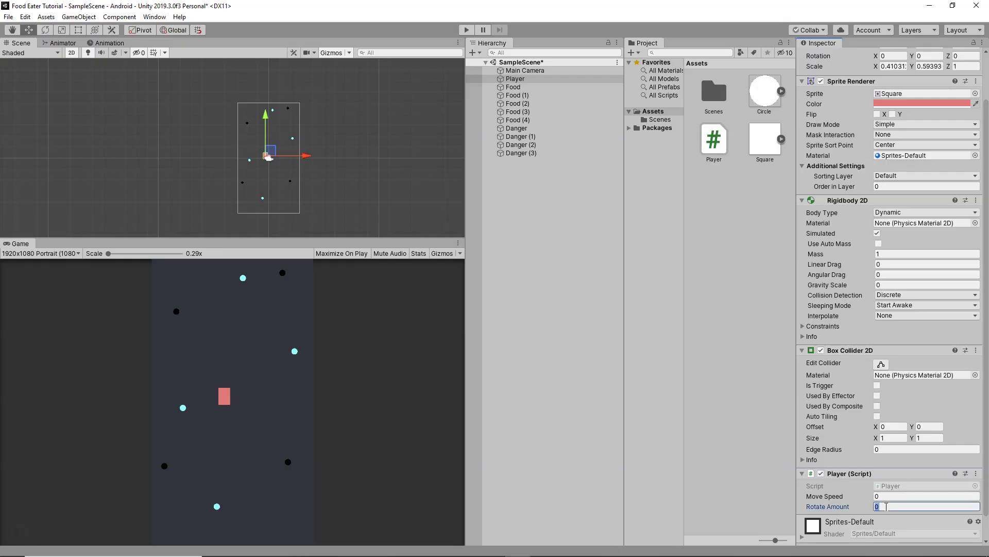
type("5")
left_click(883, 496)
type("2")
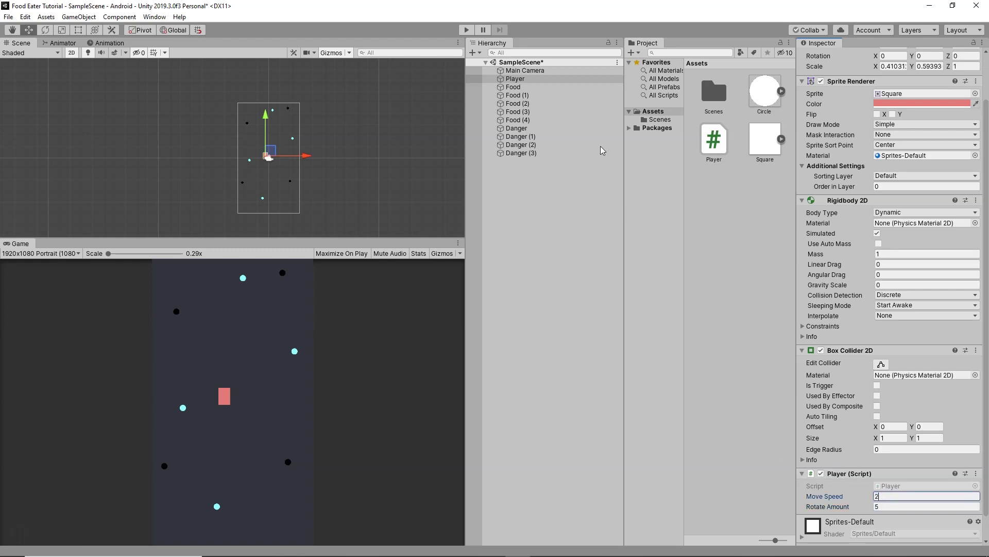
Play-test the game twice, steering the player by touch on both halves of the game view, and stop play mode
left_click(466, 30)
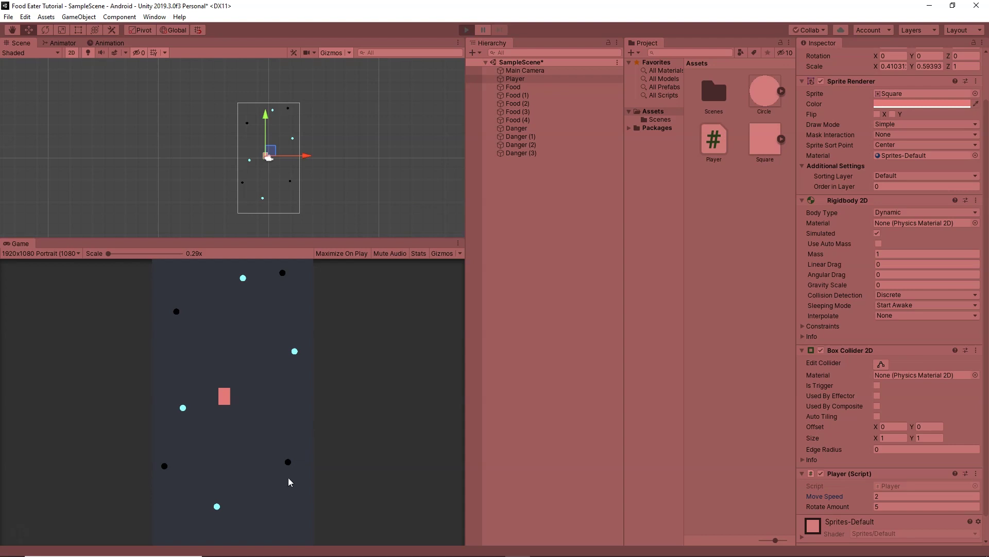
left_click(283, 510)
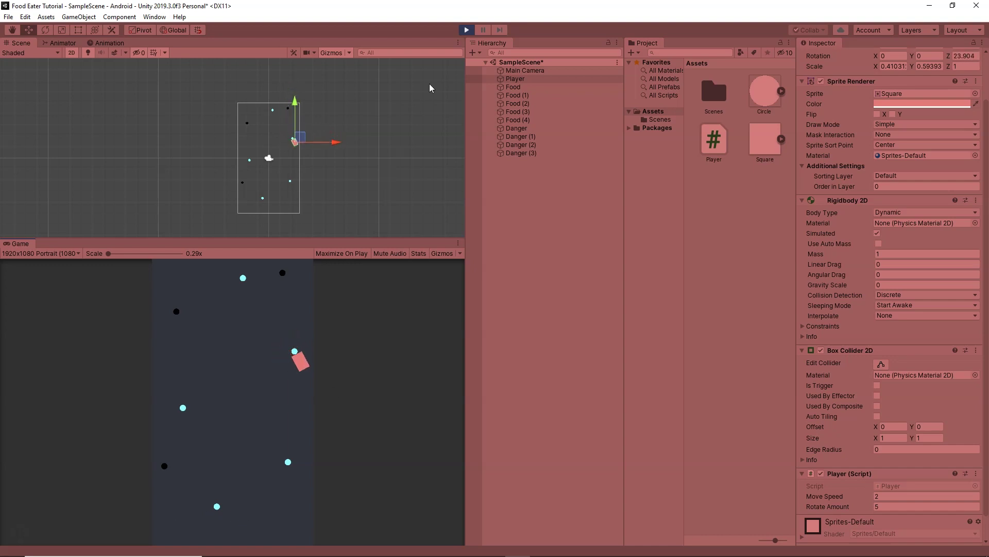
left_click(466, 30)
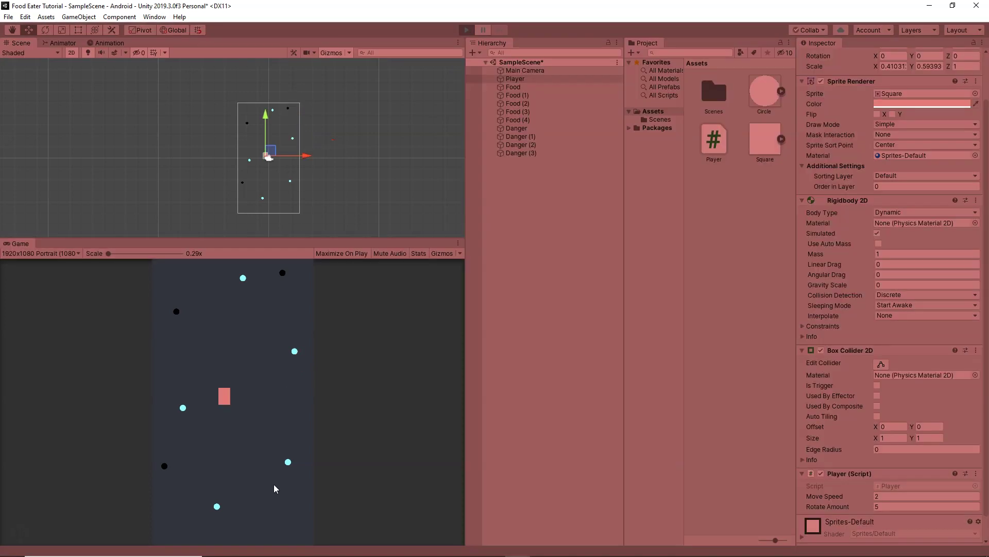
key("ctrl+p")
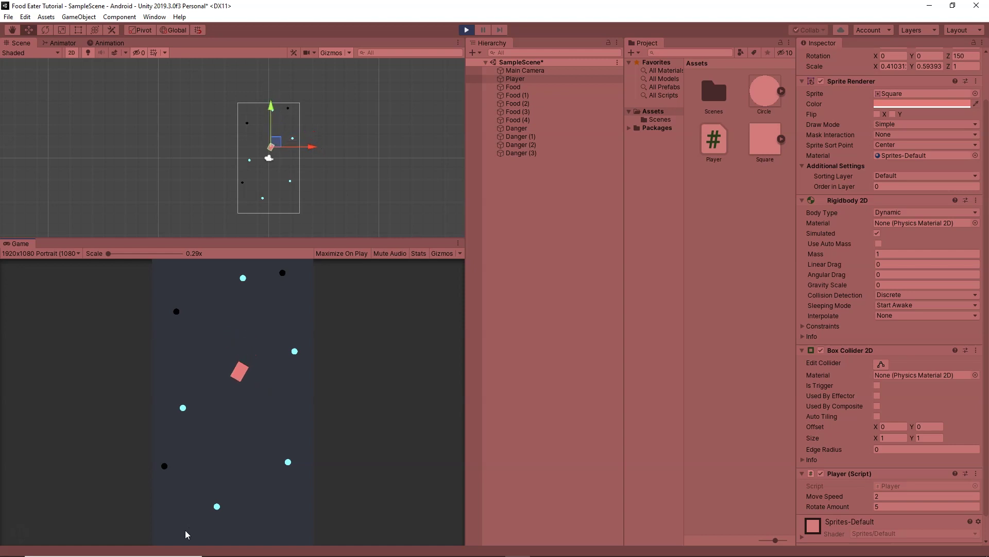
left_click(467, 31)
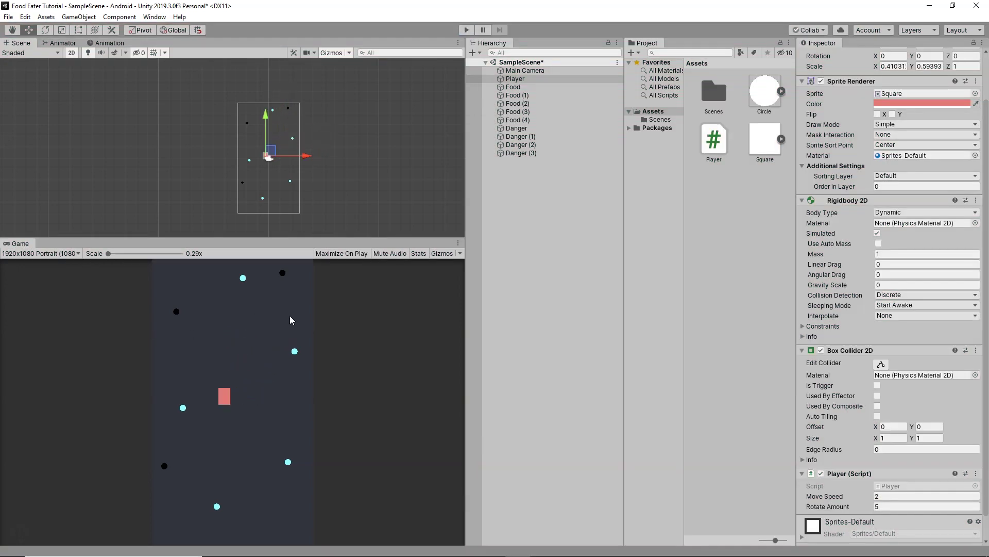
Switch to Visual Studio and add an empty OnCollisionEnter2D(Collision2D collision) method below FixedUpdate in the Player script
key("alt+Tab")
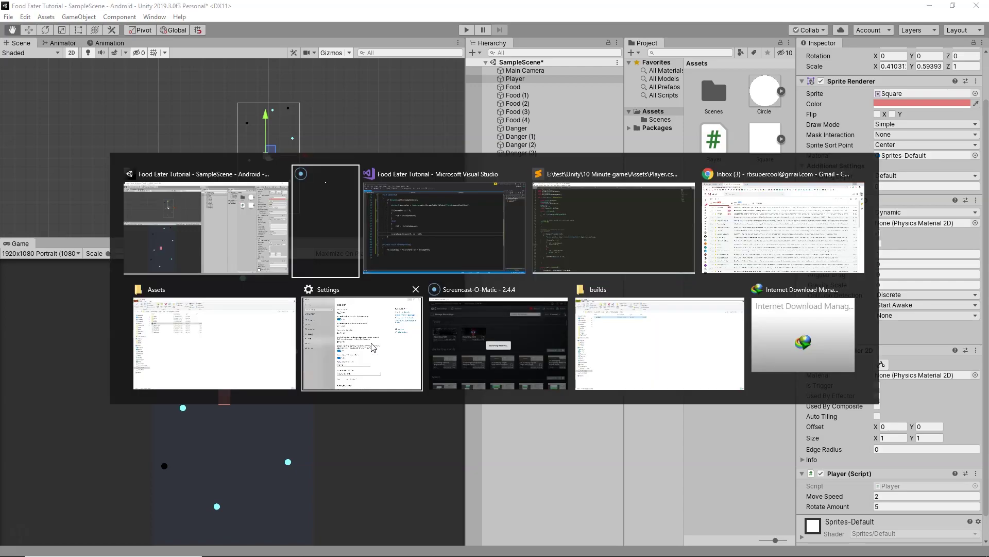
left_click(459, 237)
left_click(190, 424)
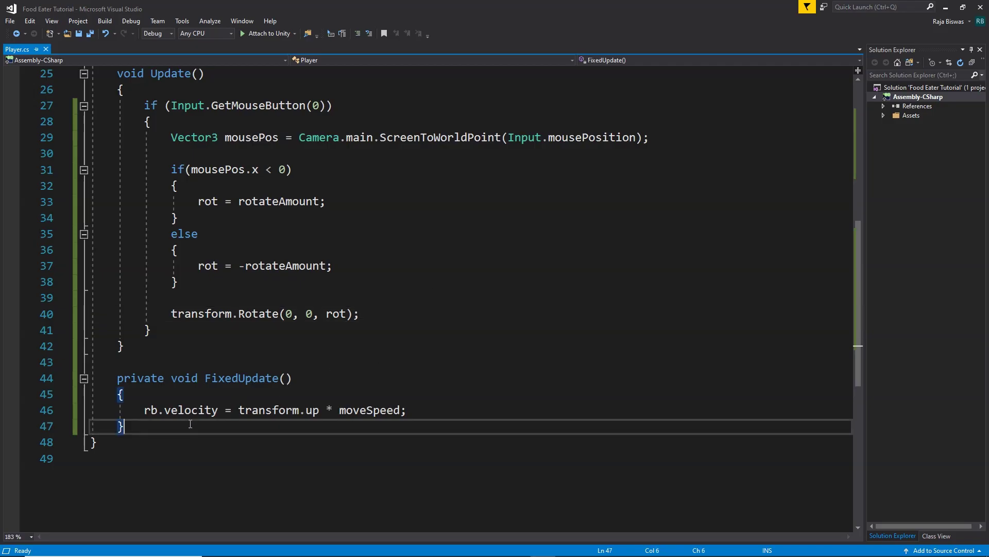
key("Return")
key("Return")
key("Return")
key("Up")
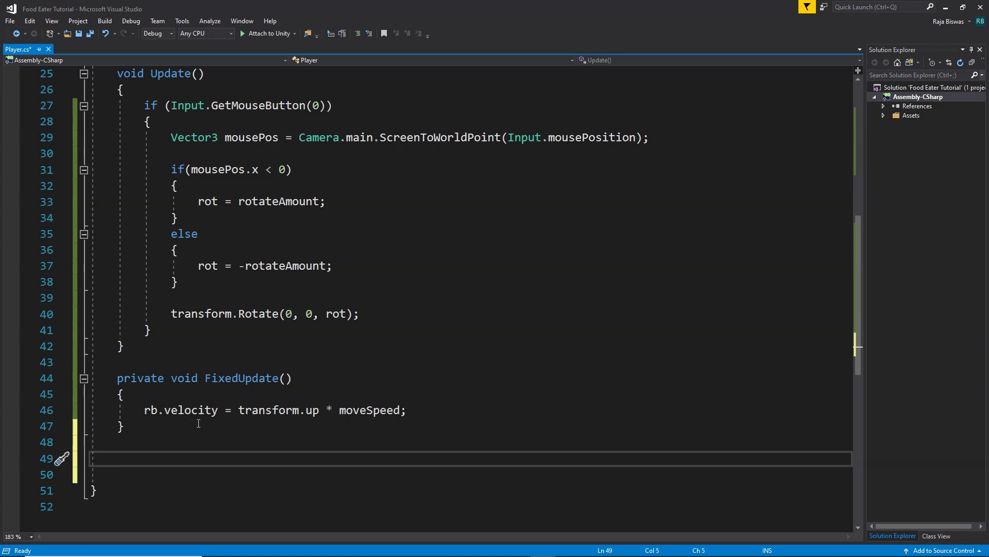
scroll(450, 361, "down", 4)
type("void On")
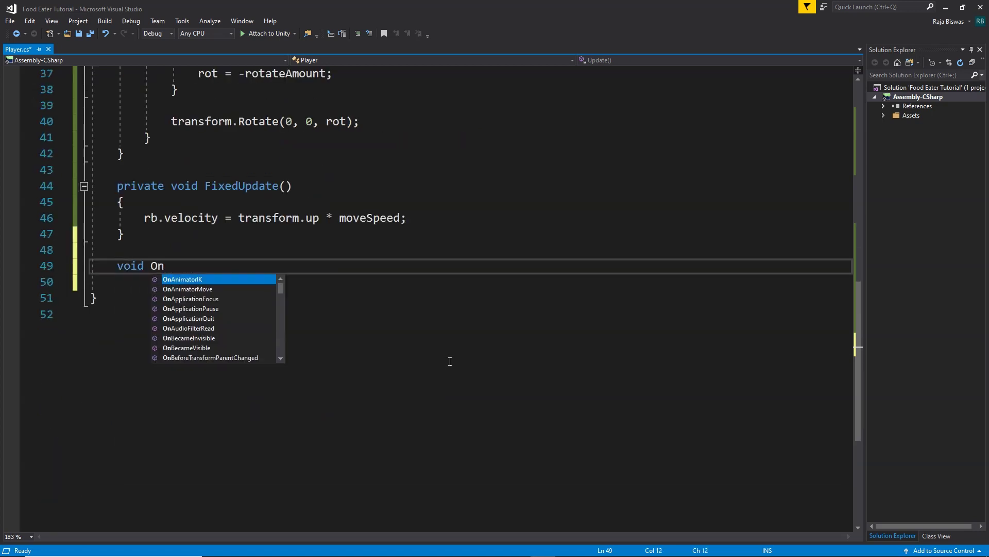
type("Co")
key("Down")
key("Tab")
Add an if block in OnCollisionEnter2D checking collision.gameObject.tag == "Food" that calls Destroy(collision.gameObject);
type("if")
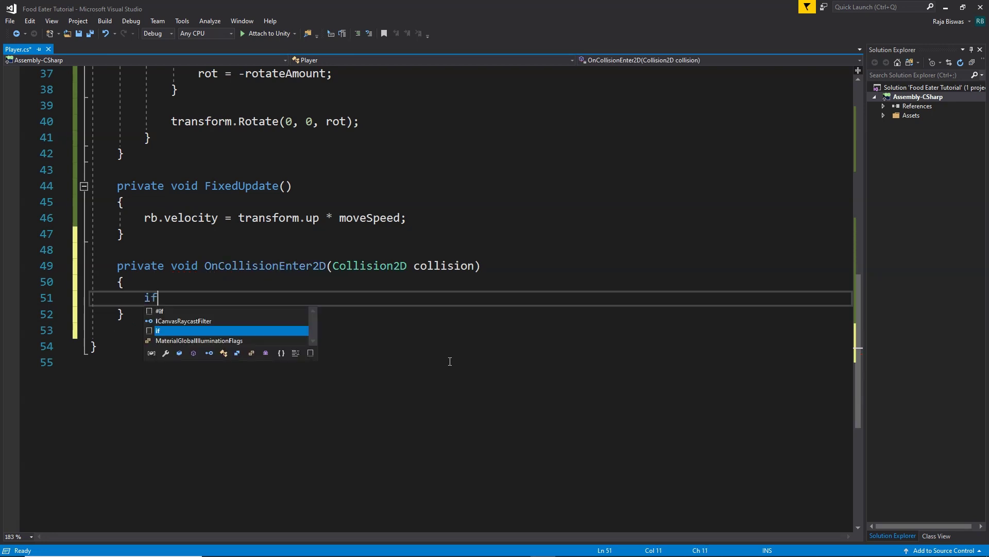
type("(collision")
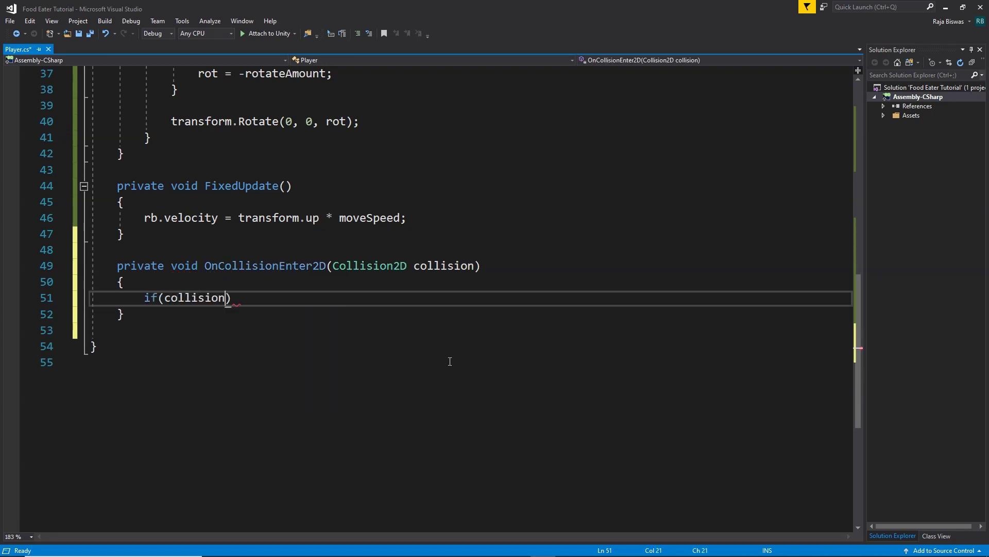
type(".gameObject.tag ")
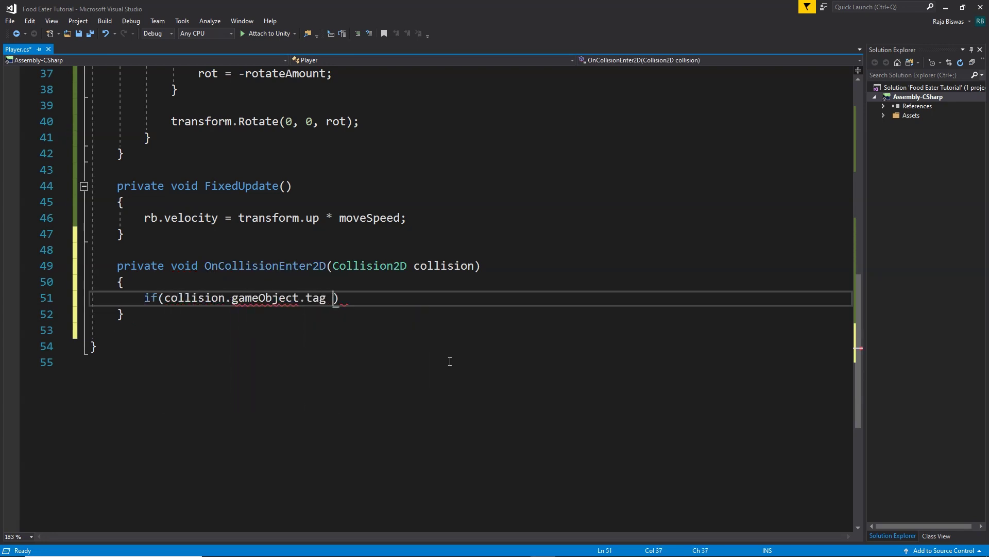
type("== \"Food\") {")
key("Return")
type("Des")
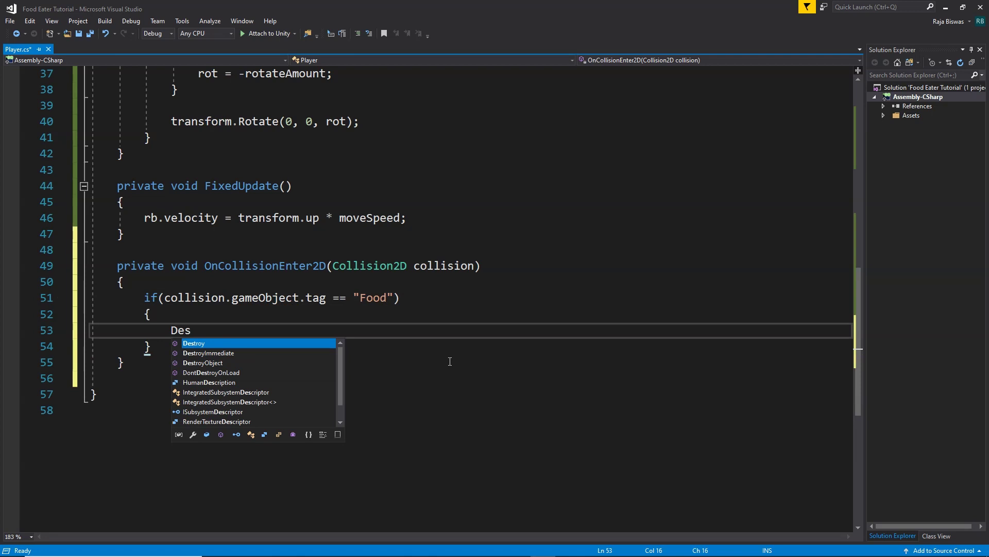
type("troy(collision.g")
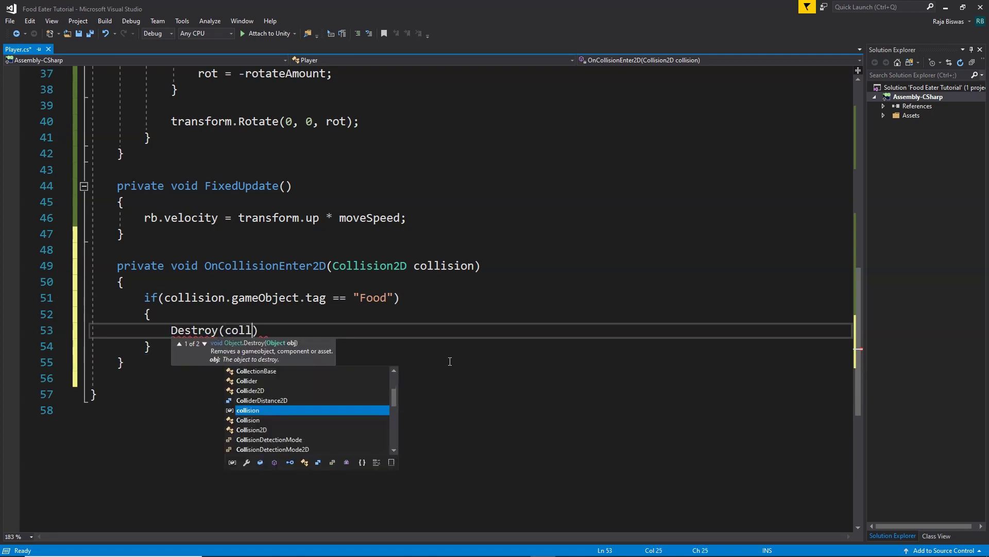
type("ameObject);")
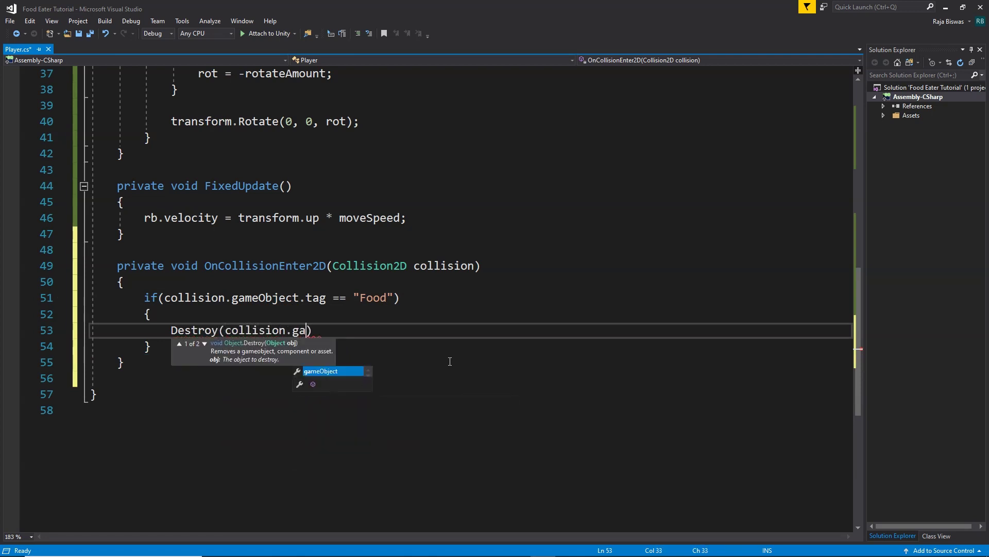
key("Return")
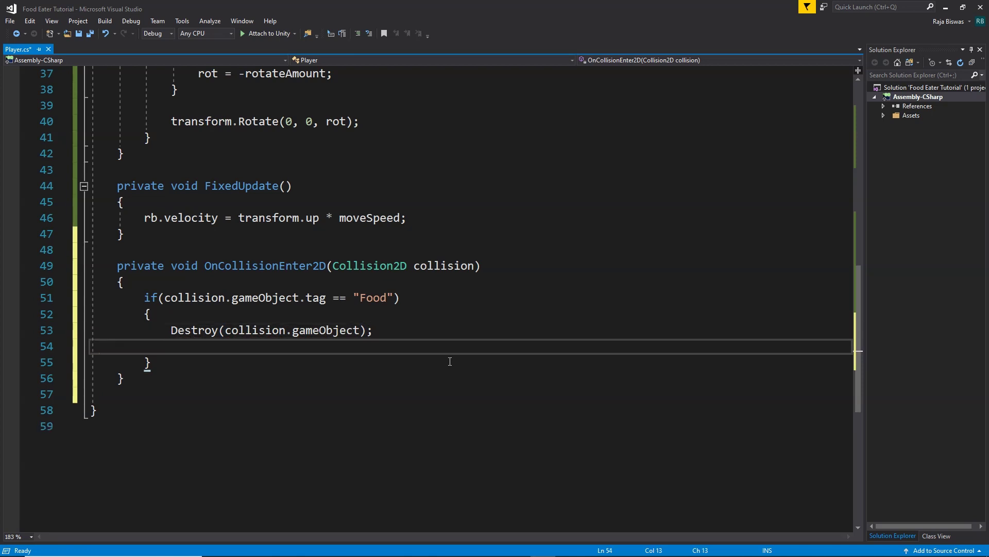
Add an empty else if block below the Food condition that checks collision.gameObject.tag == "Danger"
key("Down")
key("Return")
type("if")
key("BackSpace")
key("BackSpace")
type("else ")
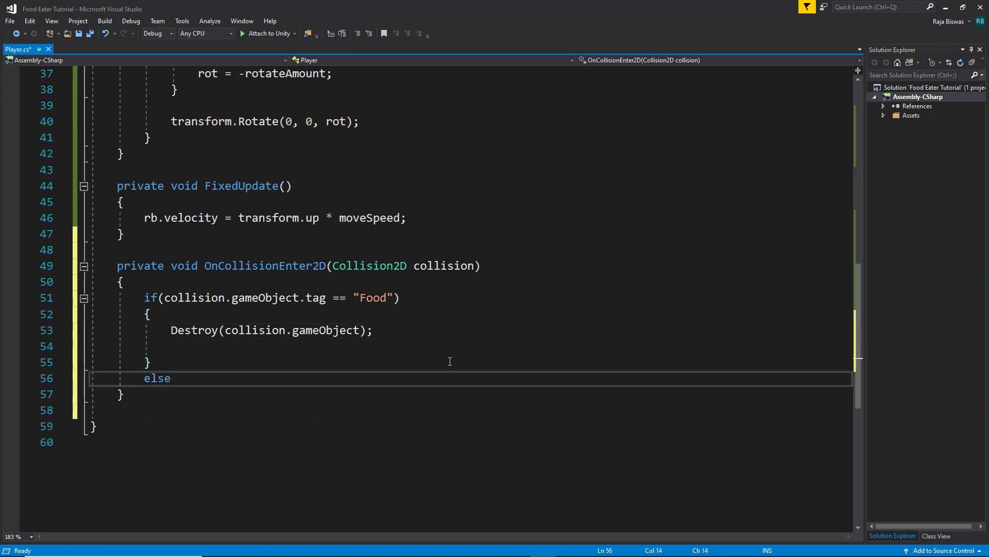
type("if(collis")
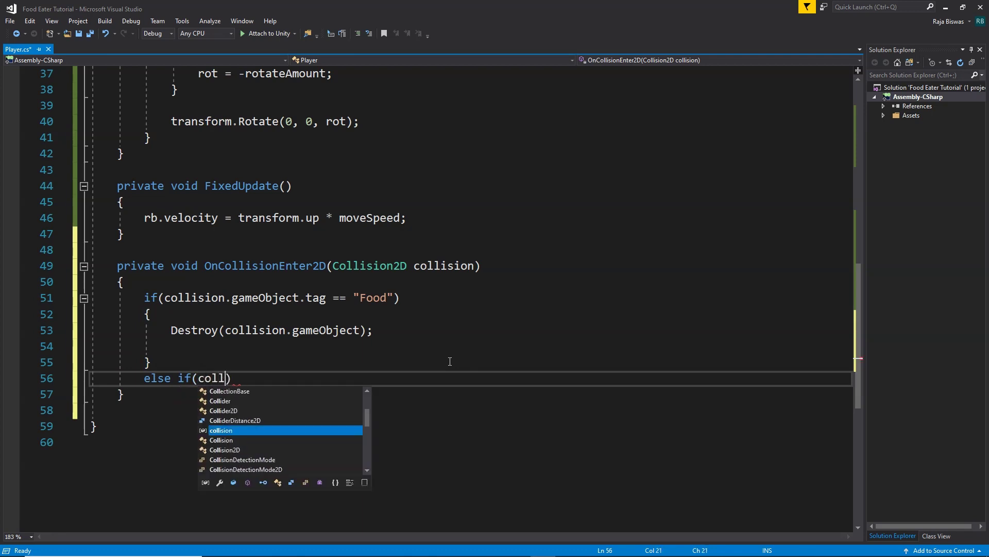
type("ion.gameObject")
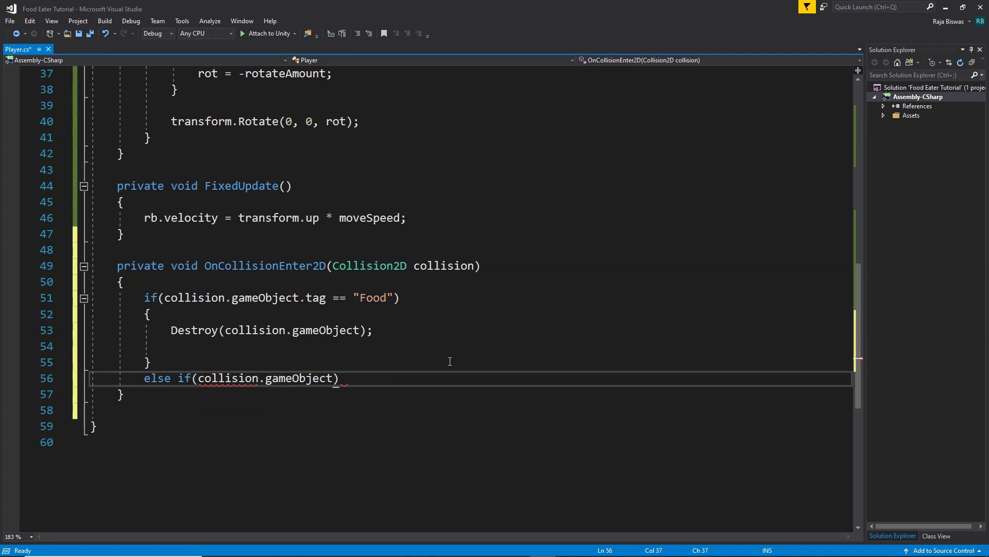
type(".tag == \" Danger\") {")
key("Return")
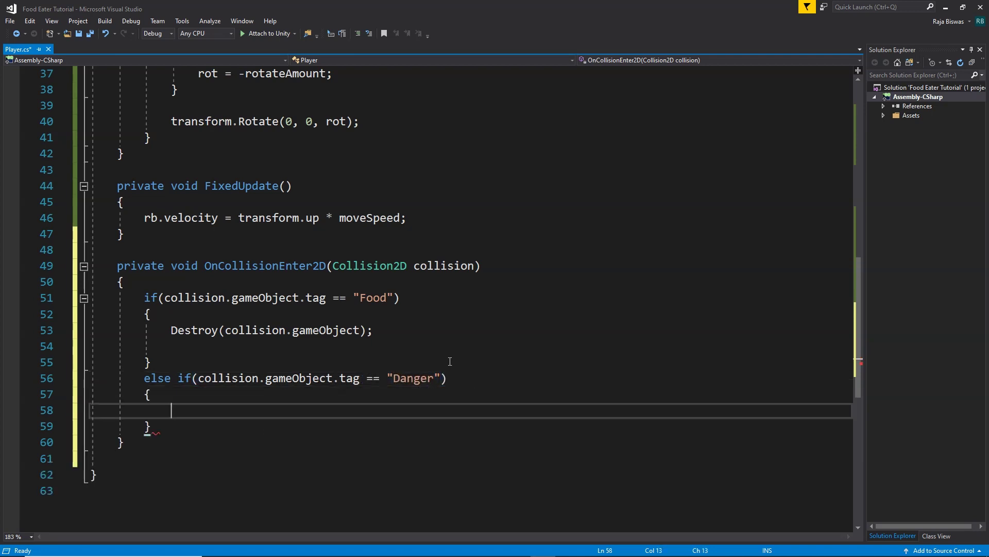
Write SceneManager.LoadScene("Game"); in the Danger block and add the missing using directive for SceneManager
type("Sc")
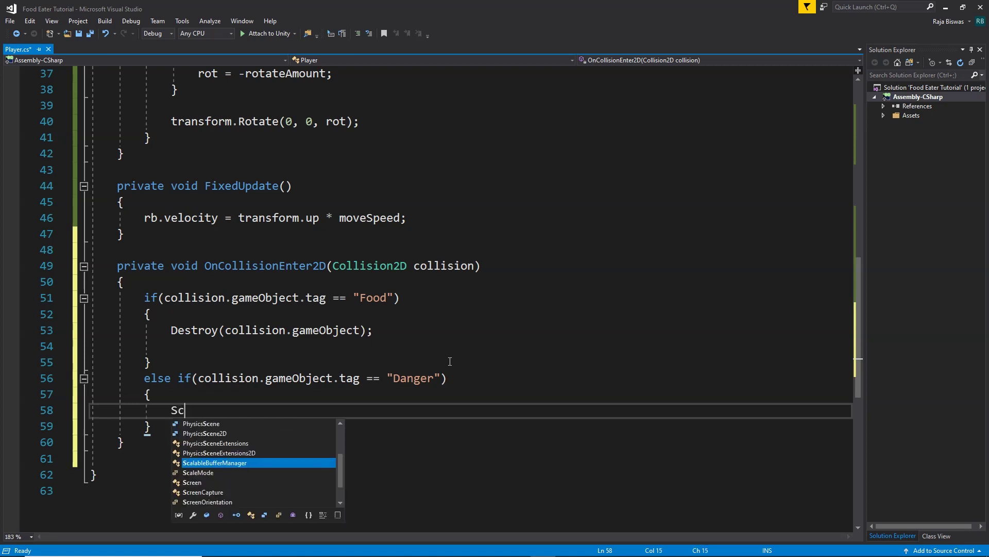
type("eneManager.LoadScene(\"Game\");")
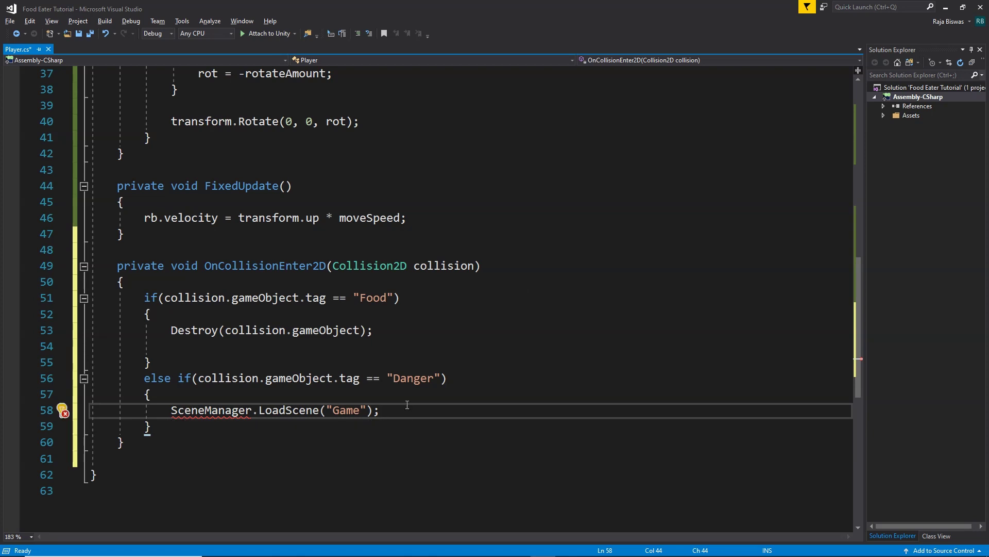
key("ctrl+period")
key("Return")
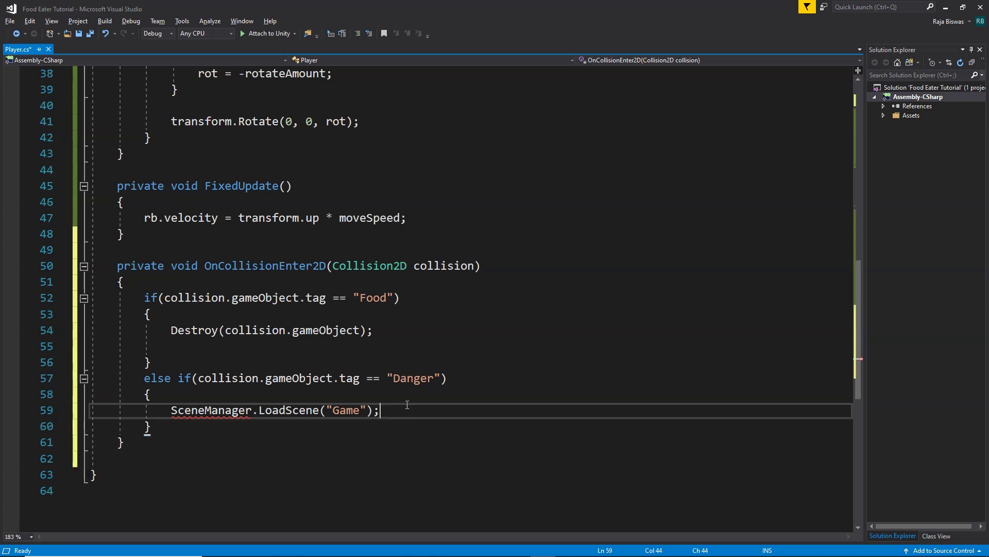
Check the using directives at the head of the Player script and save the file
scroll(202, 135, "up", 12)
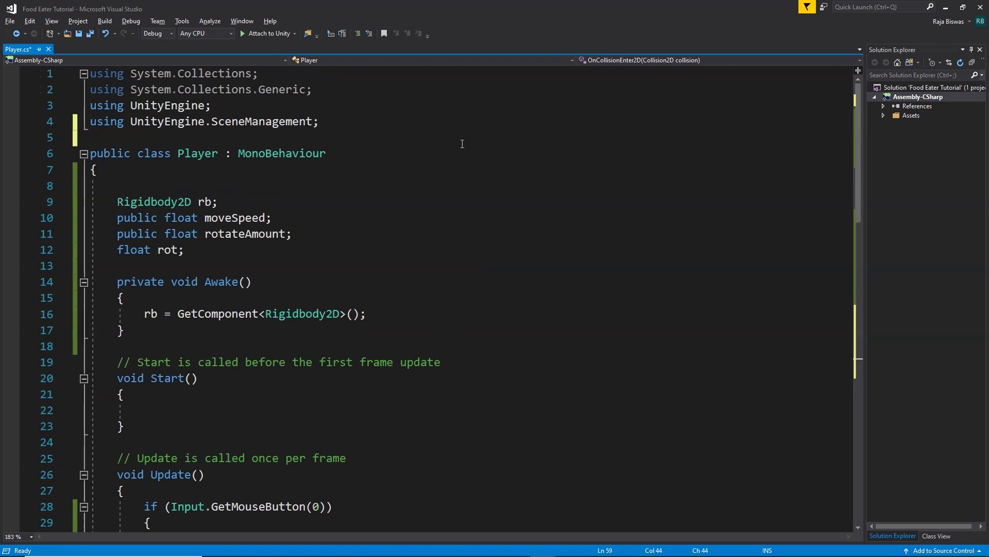
scroll(373, 141, "down", 14)
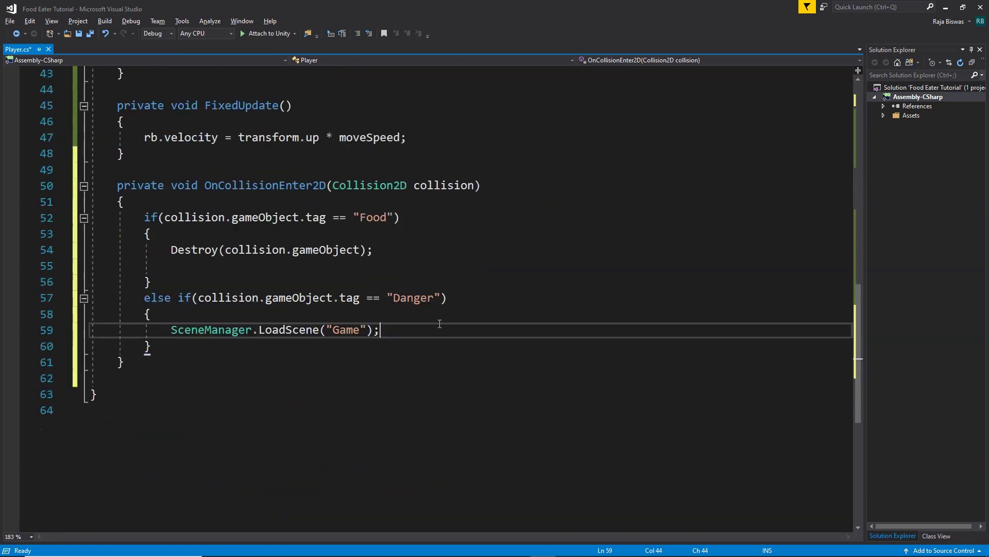
key("ctrl+s")
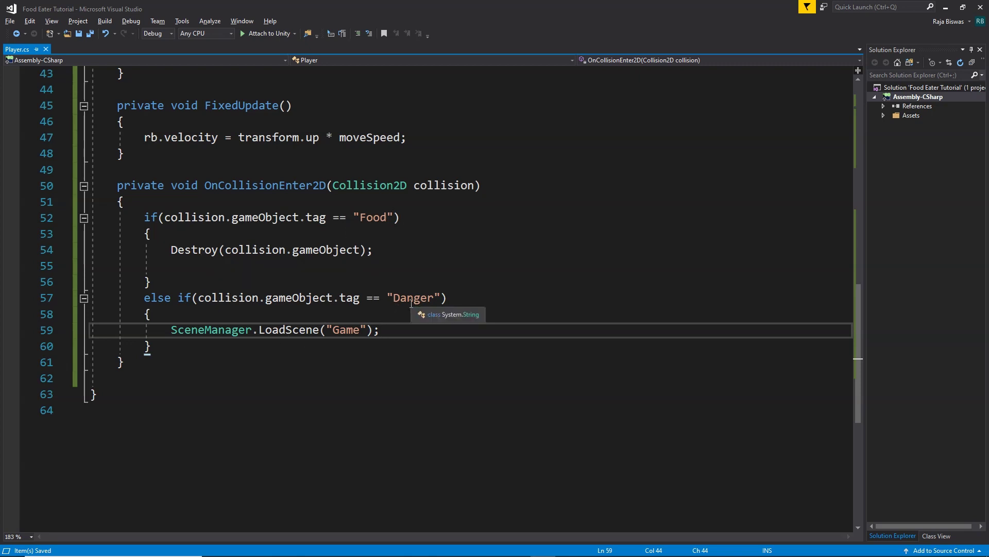
Declare an int score; field below float rot; in the Player class
scroll(419, 328, "up", 14)
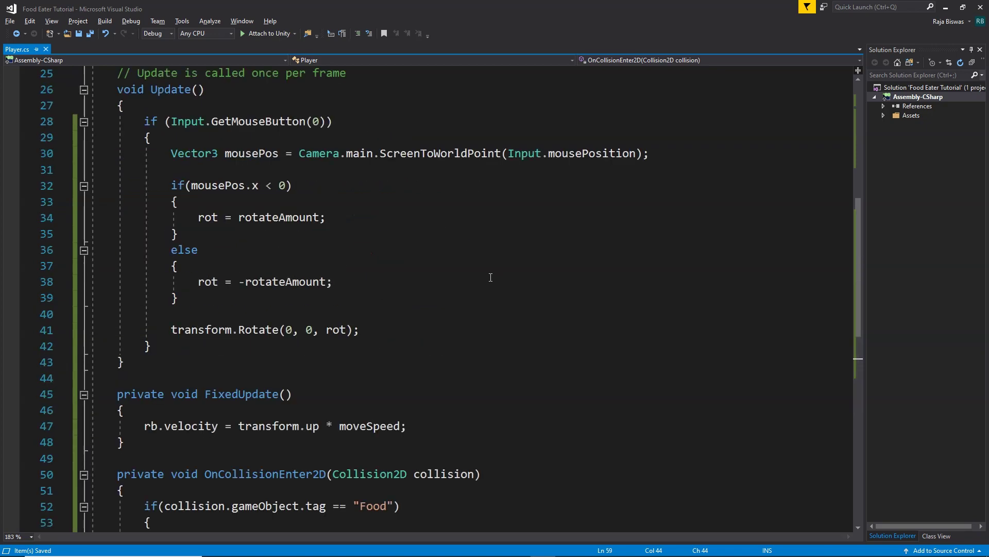
left_click(237, 265)
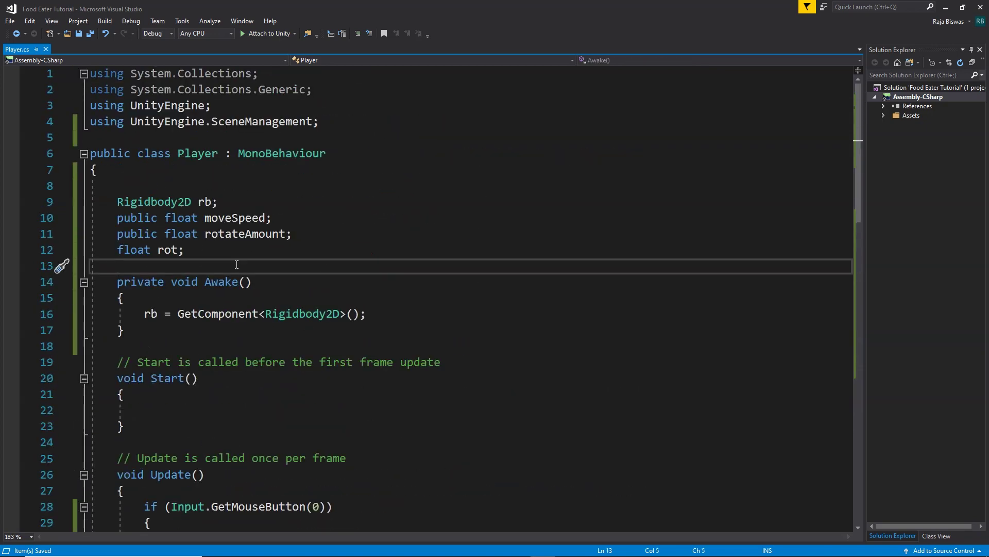
type("int score;")
key("Return")
key("Return")
key("Up")
Add score++; after the Destroy call inside the "Food" condition of OnCollisionEnter2D
scroll(356, 260, "down", 12)
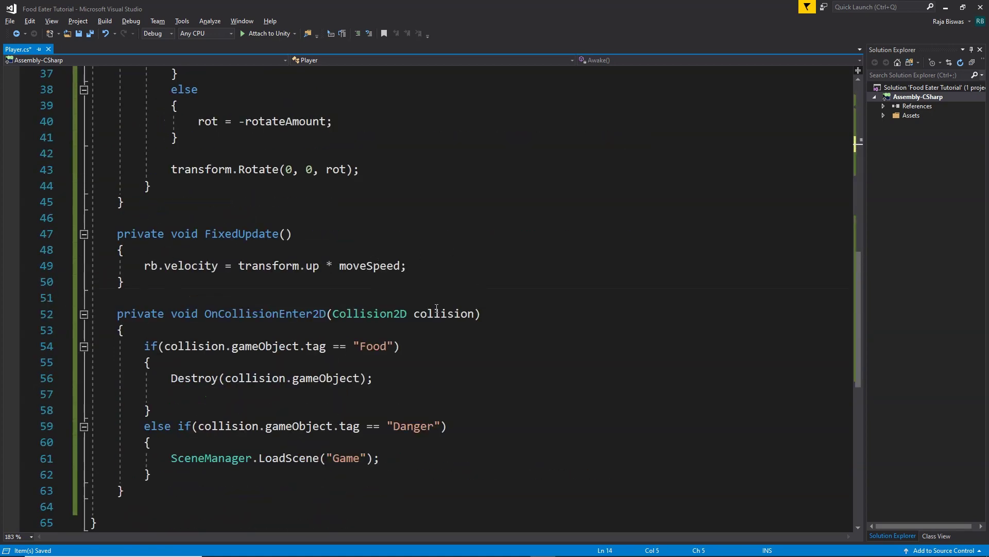
scroll(436, 308, "down", 1)
left_click(423, 332)
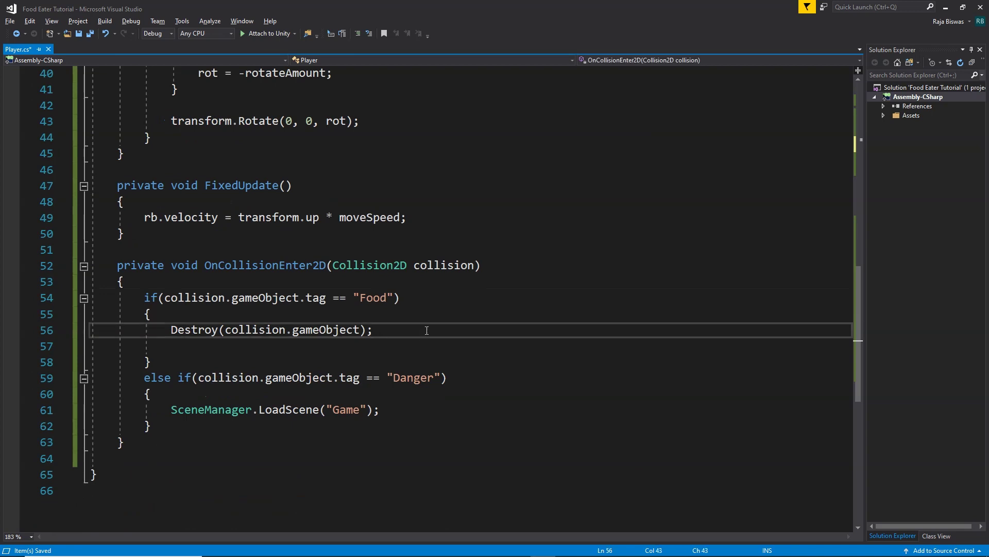
key("Return")
type("score++;")
key("Return")
key("Return")
Add an empty if block below score++; that checks score >= 5
type("if")
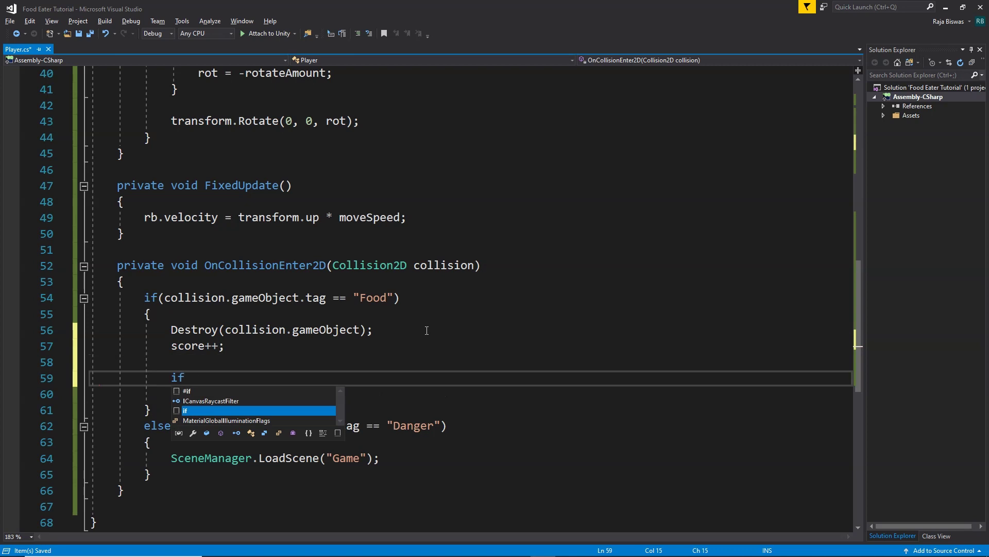
type("(score >")
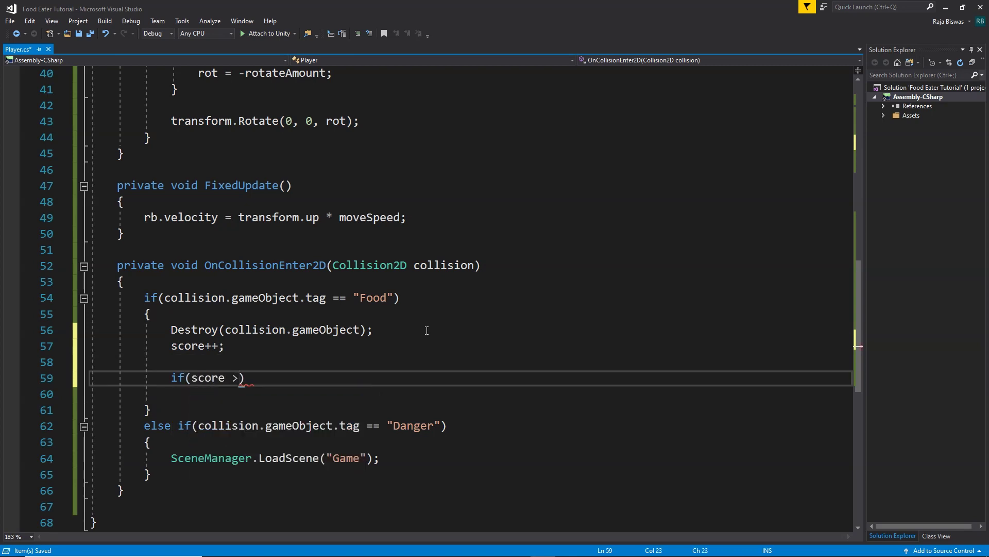
type("= 5")
type(" {")
key("Return")
Write print("Level Complete"); inside the score check and save the Player script
type("print")
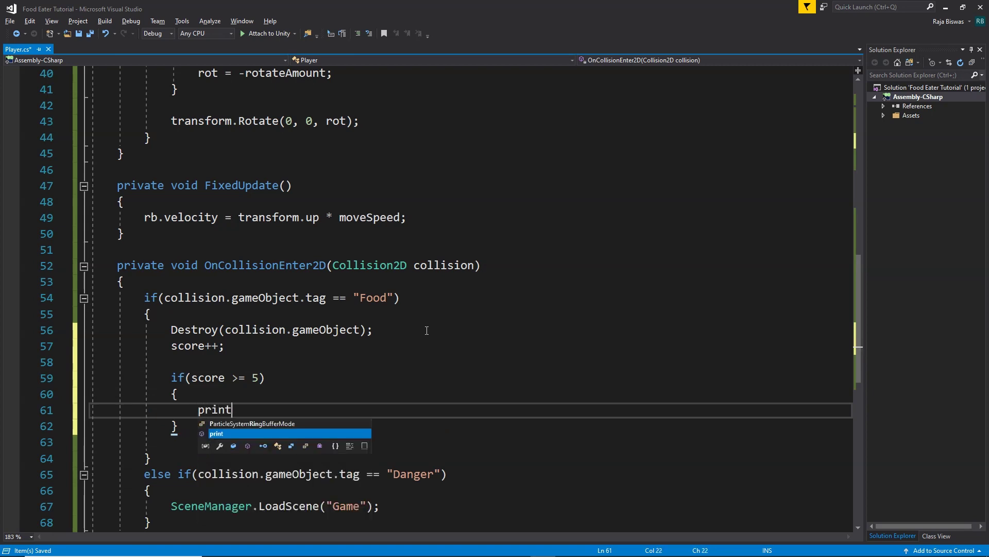
type("(\"Level Comple")
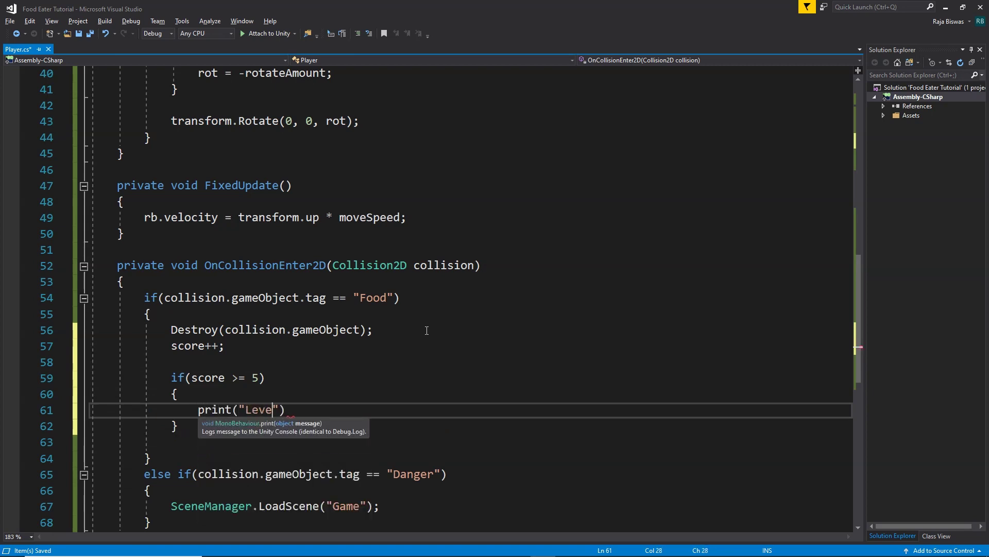
type("teee\"")
key("BackSpace")
key("BackSpace")
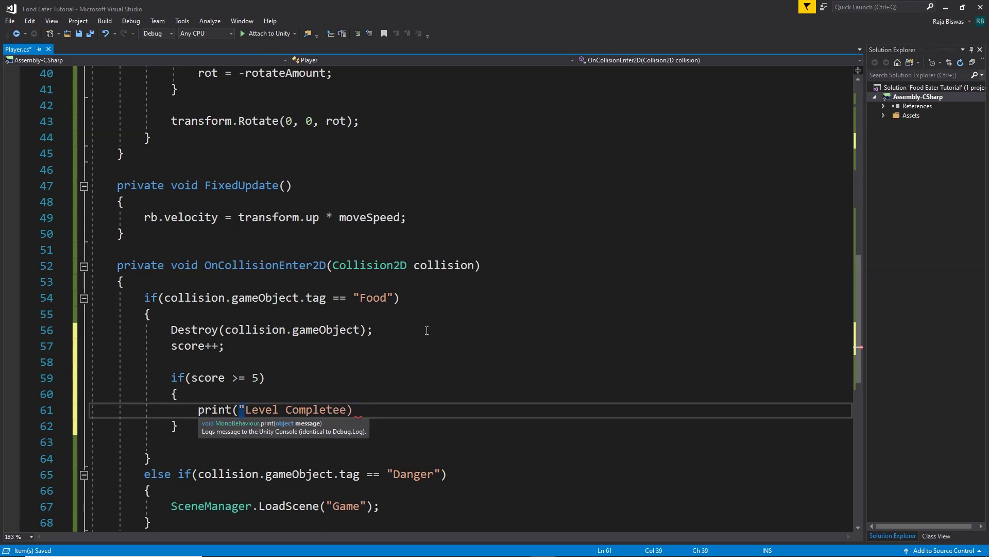
key("BackSpace")
type(");")
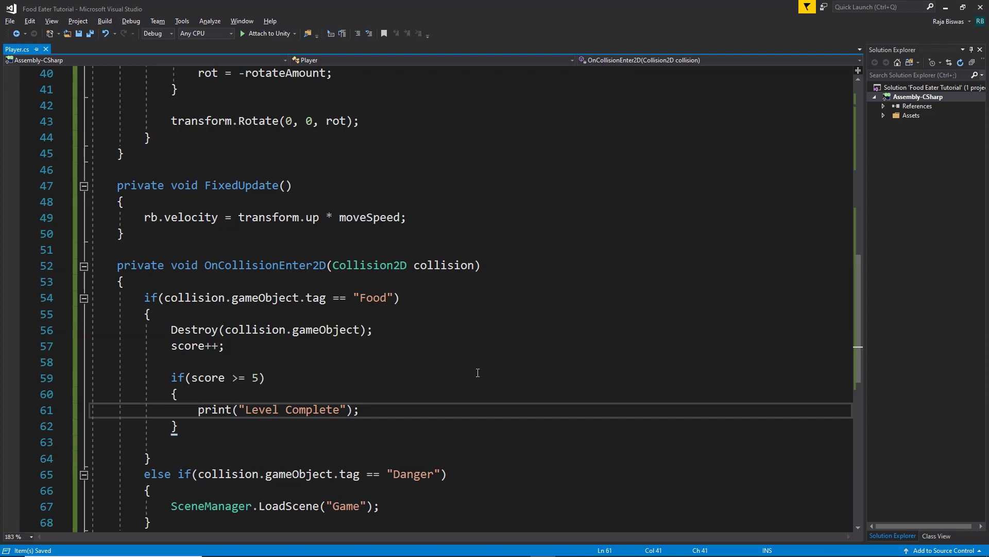
Switch to Unity and play-test the food and danger collisions, then stop the game
key("alt+Tab")
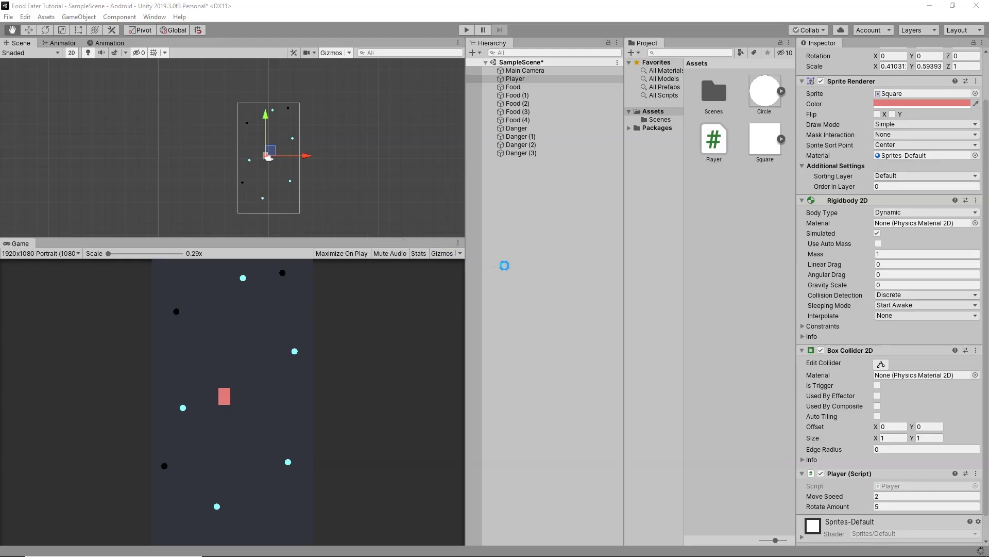
left_click(467, 30)
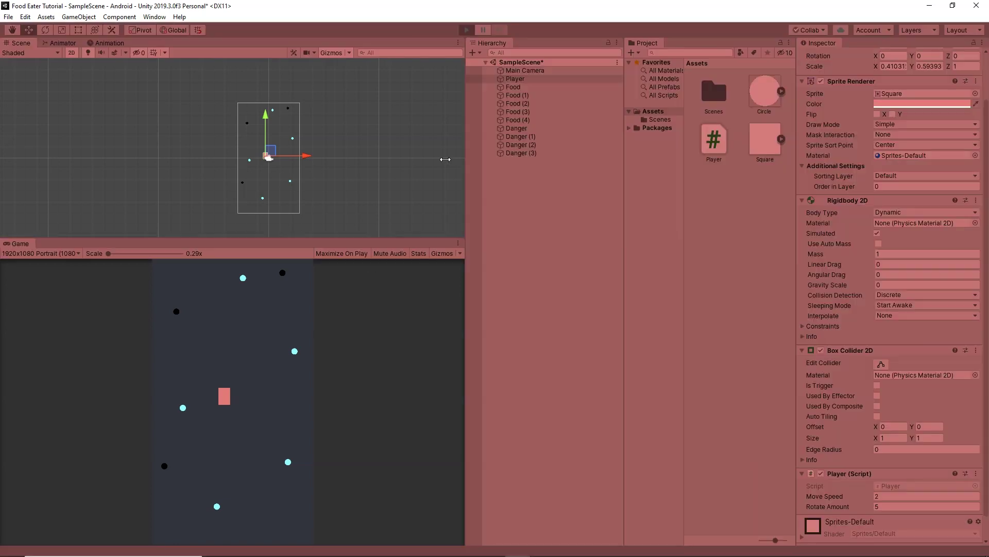
left_click(297, 423)
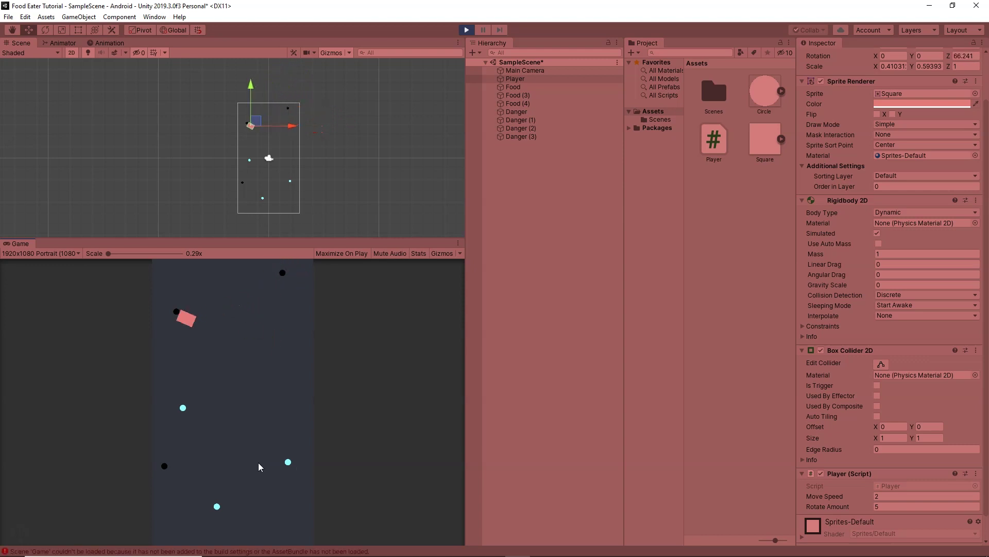
left_click(466, 30)
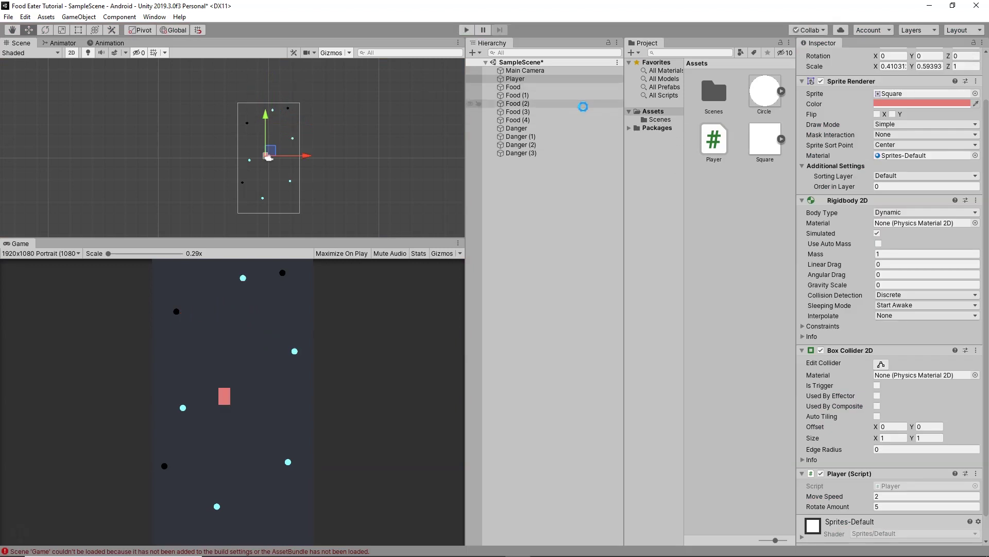
Rename the SampleScene asset in the Scenes folder to Game and reload the open scene
left_click(660, 119)
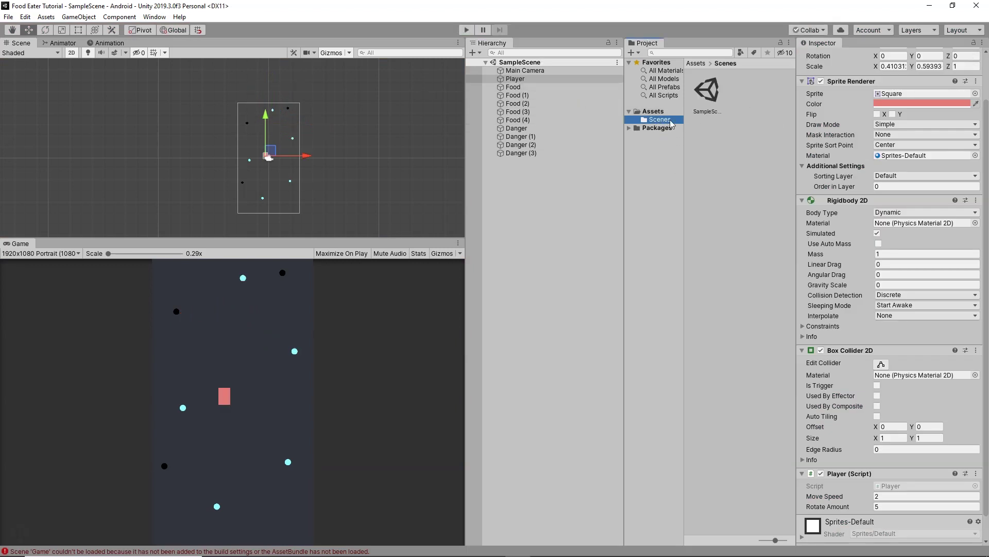
right_click(702, 107)
left_click(737, 164)
type("Game")
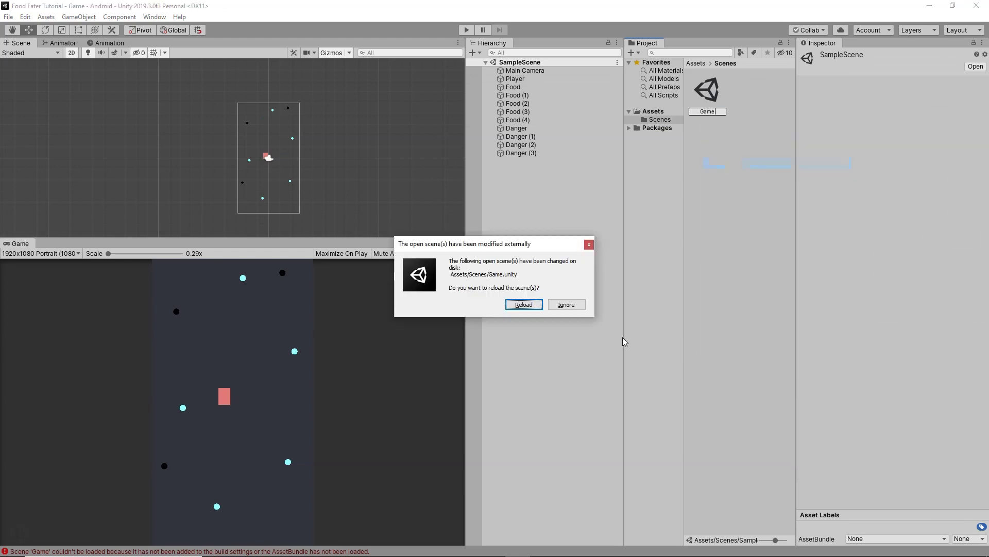
left_click(525, 305)
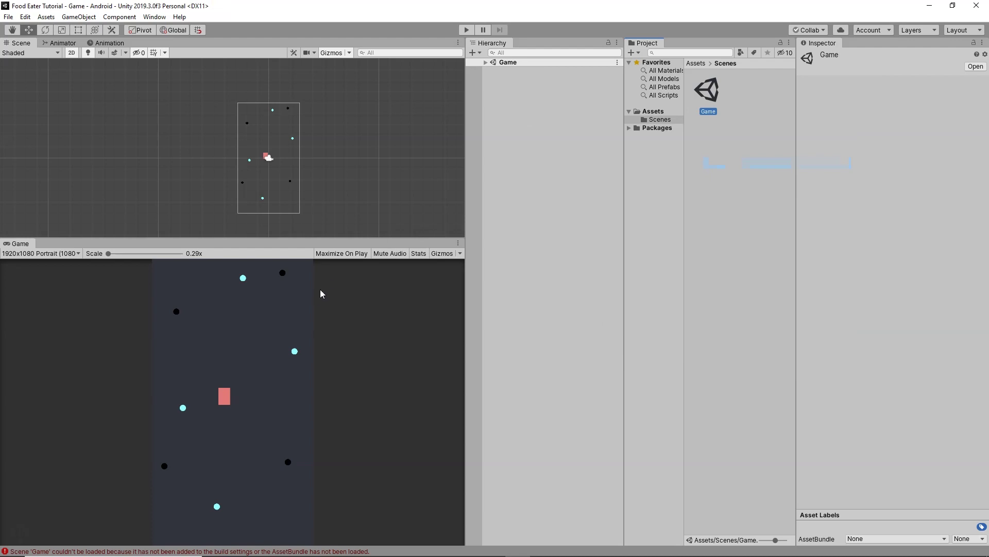
Play-test the Game scene by steering the player into food circles, then stop the game
left_click(466, 29)
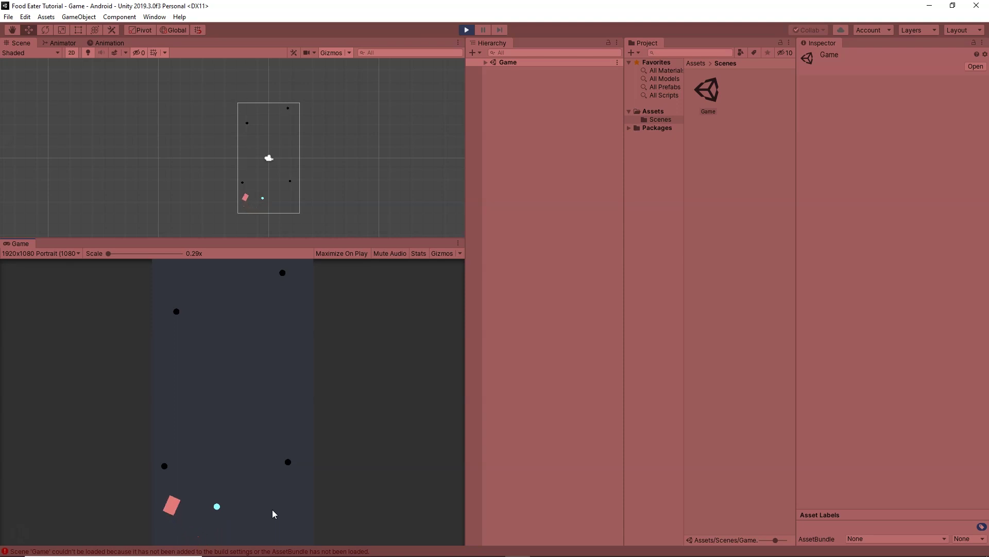
key("ctrl+p")
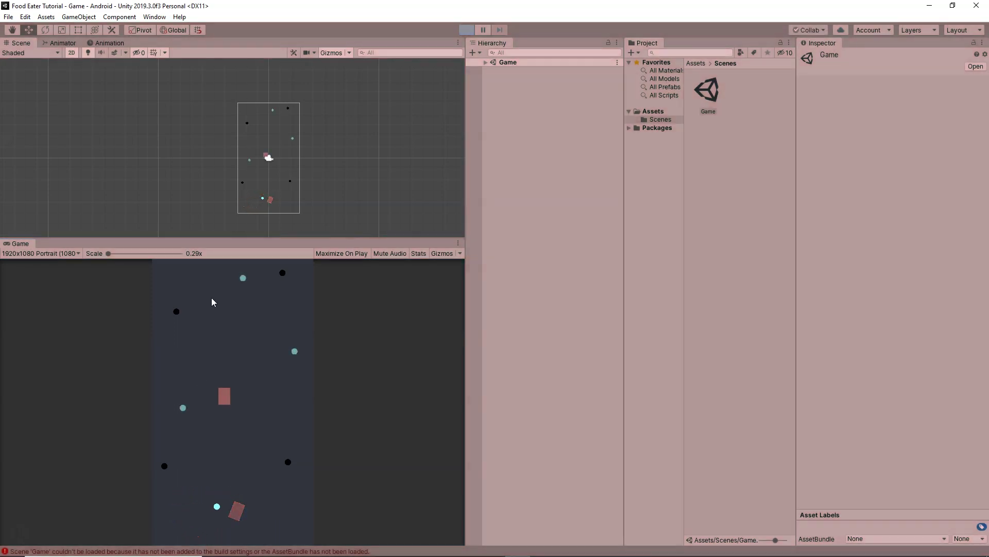
Expand the Game scene's object list, and clear the logged error from the Console before closing it
left_click(486, 62)
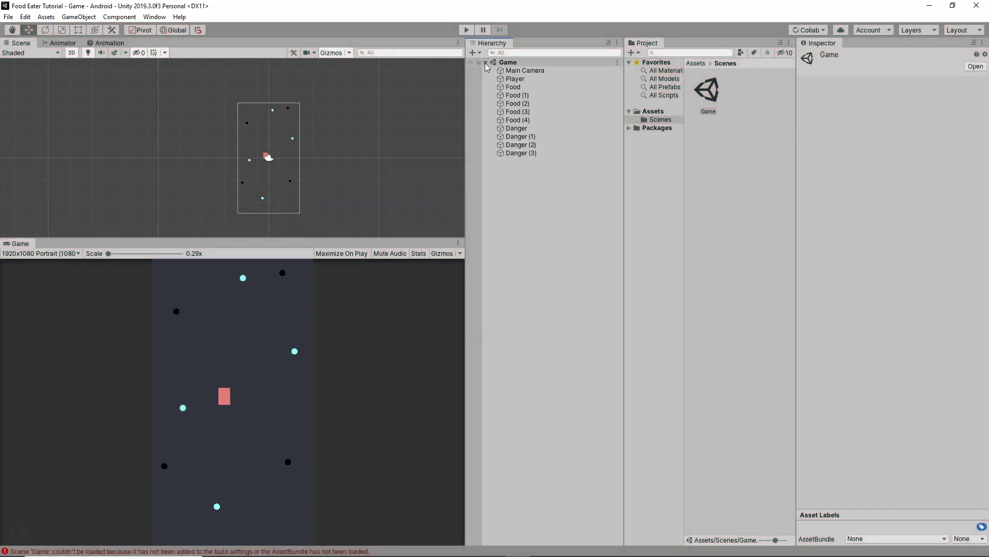
left_click(69, 552)
left_click(467, 211)
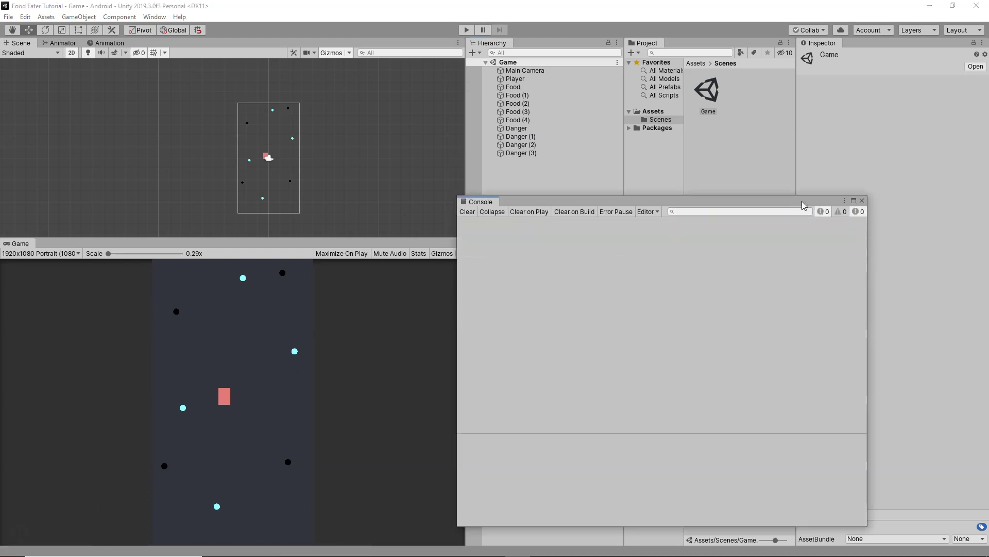
left_click(863, 201)
Duplicate Food (4) and move the copy above the player to about X -0.04, Y 2.51
left_click(523, 122)
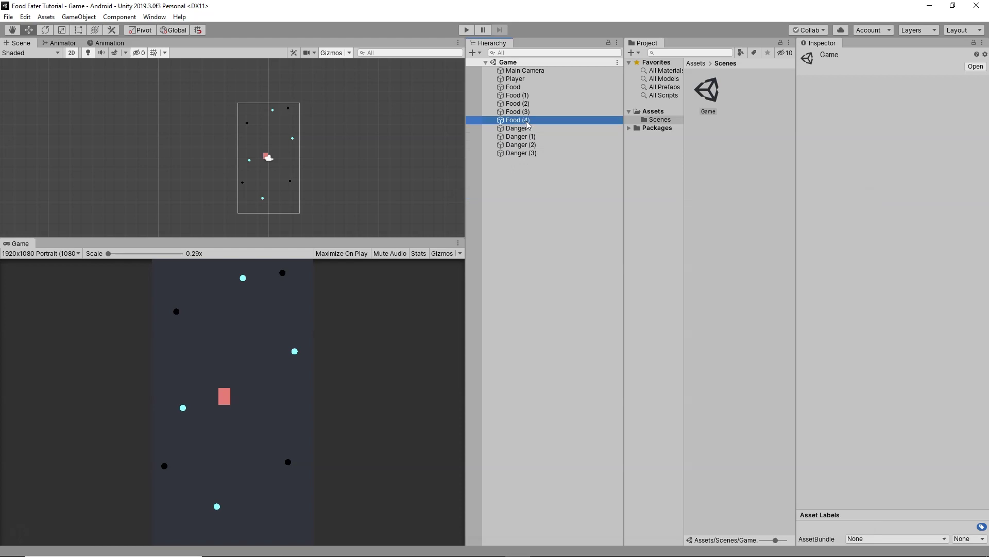
right_click(522, 122)
left_click(546, 163)
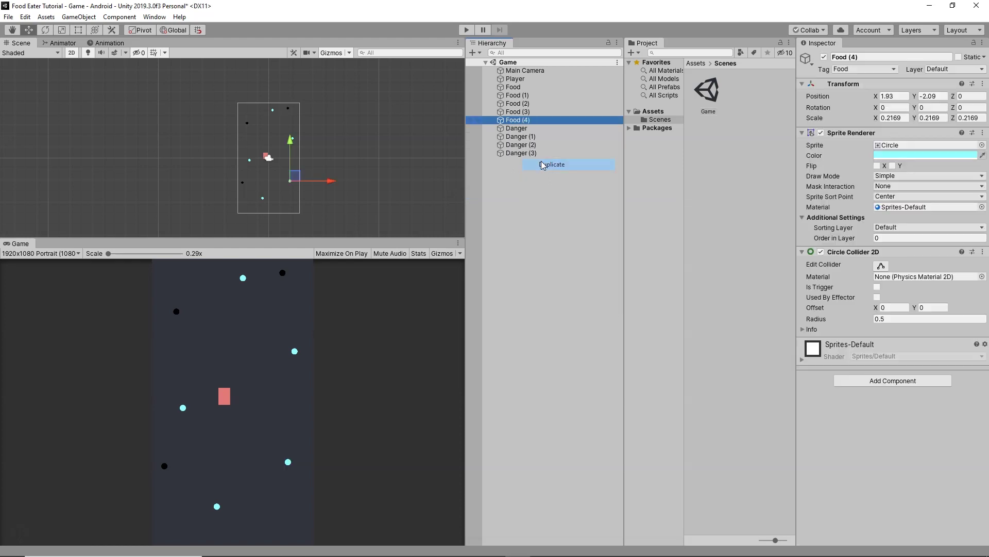
left_click_drag(331, 184, 308, 185)
left_click_drag(277, 141, 278, 90)
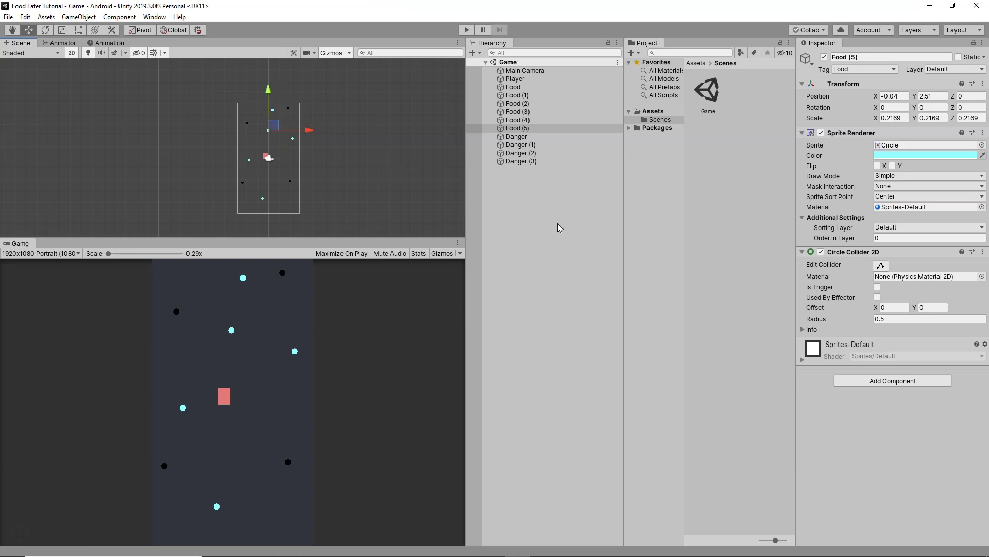
left_click(575, 236)
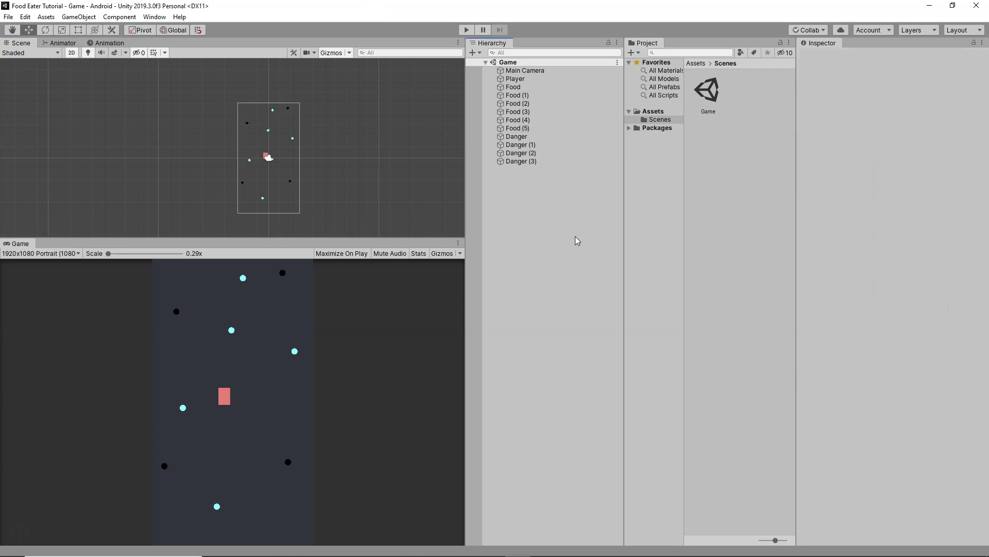
Add a UI Text object to the scene and rename it WinText
left_click(472, 52)
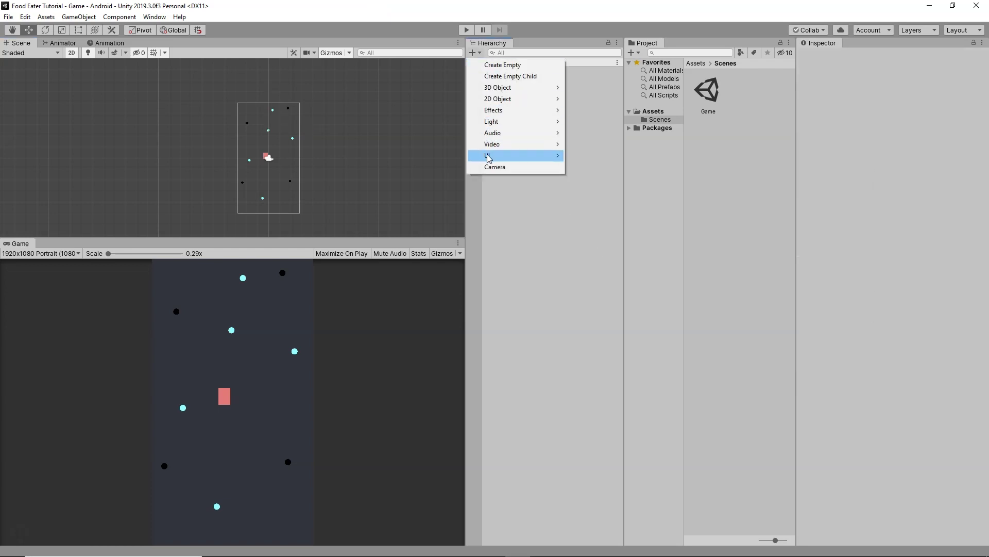
mouse_move(489, 156)
left_click(590, 153)
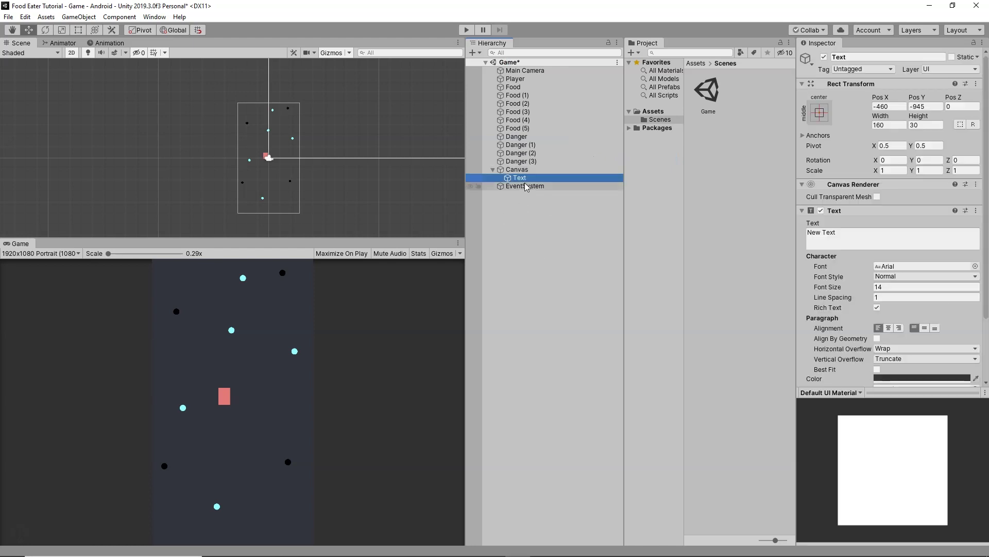
left_click(525, 180)
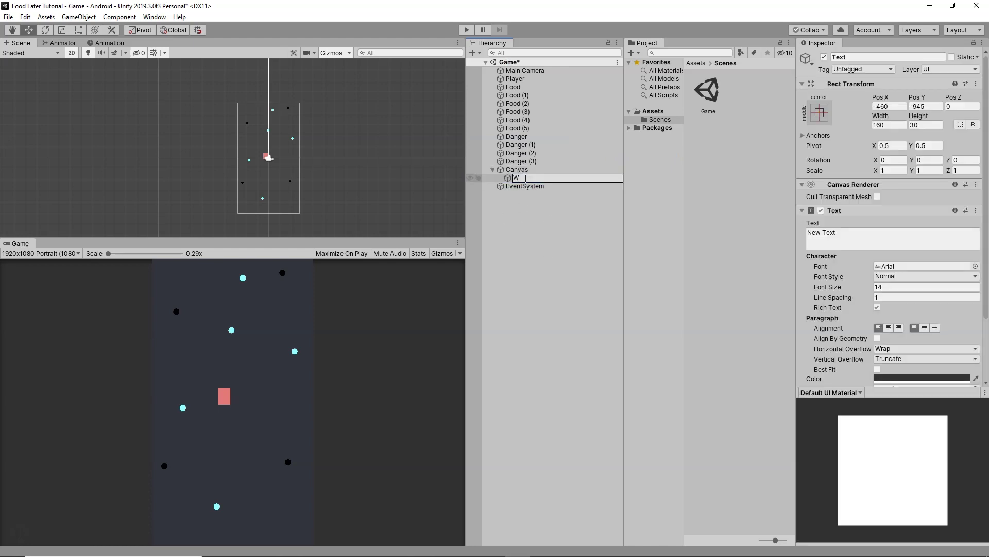
type("WinText")
key("Return")
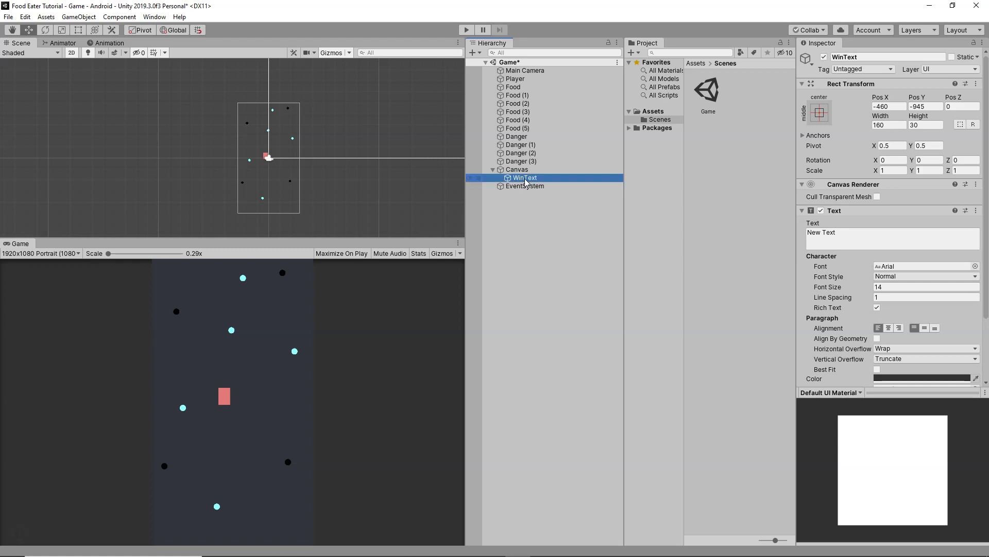
Set WinText's text to "Level Cleared" and reset its Rect Transform
left_click(819, 235)
type("Level Cleared")
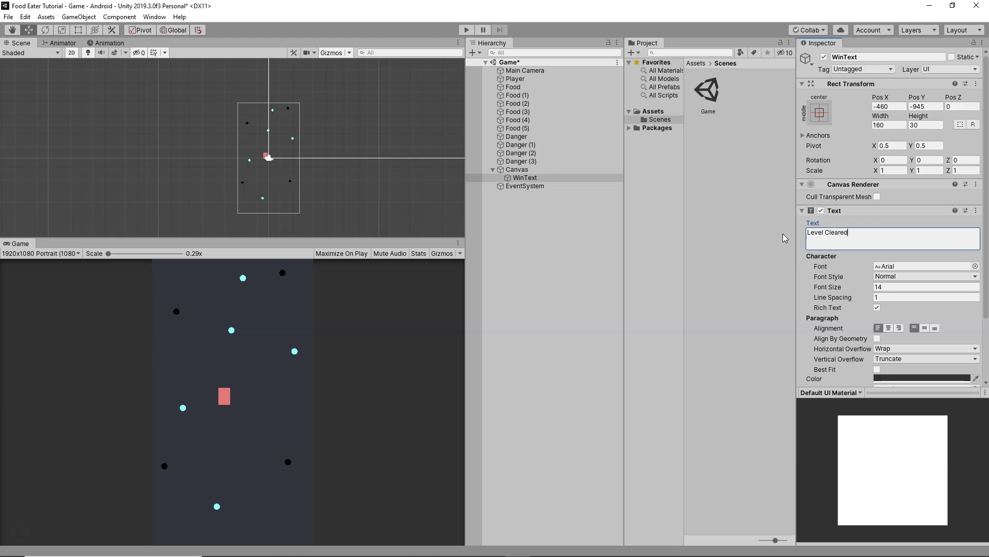
double_click(526, 178)
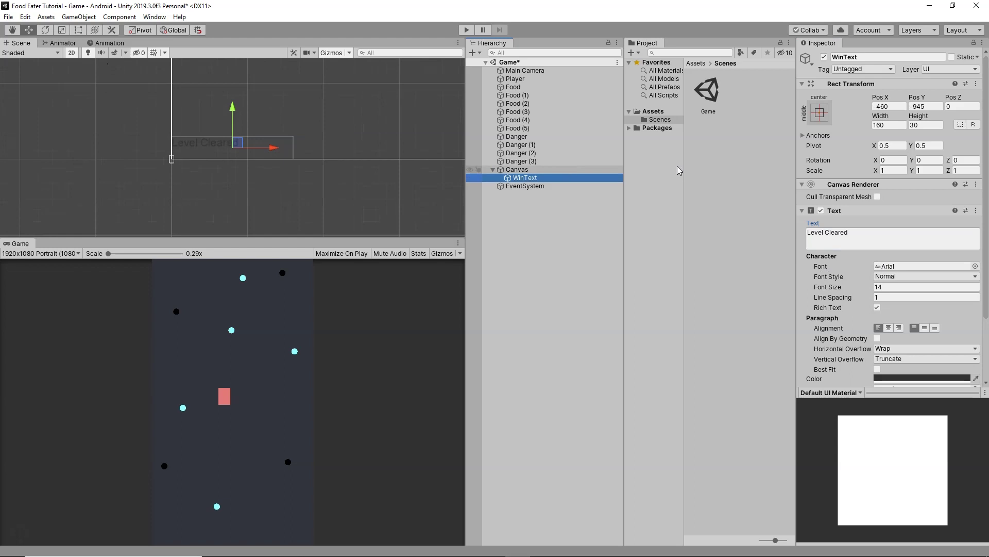
left_click(976, 84)
left_click(922, 96)
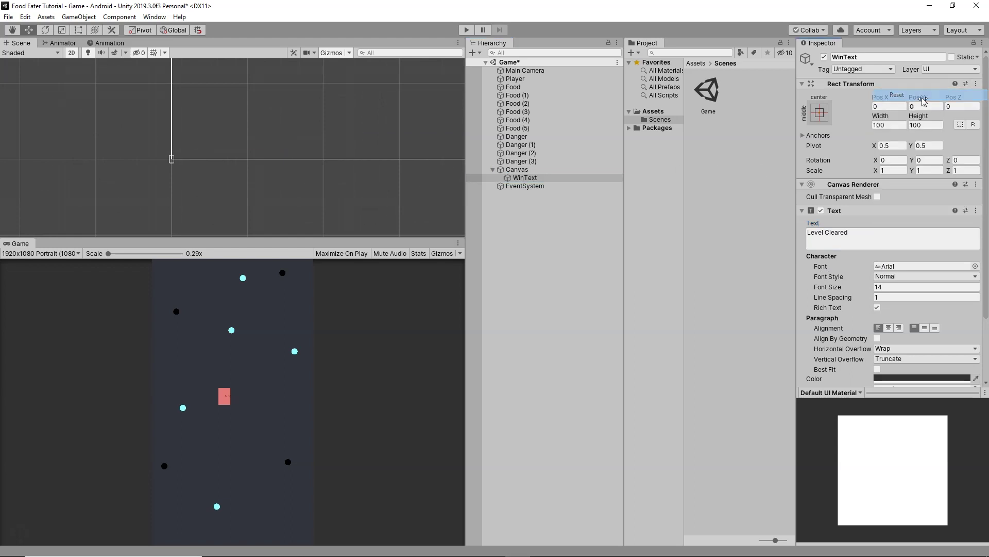
Set WinText's color to white (FFFFFF)
double_click(525, 177)
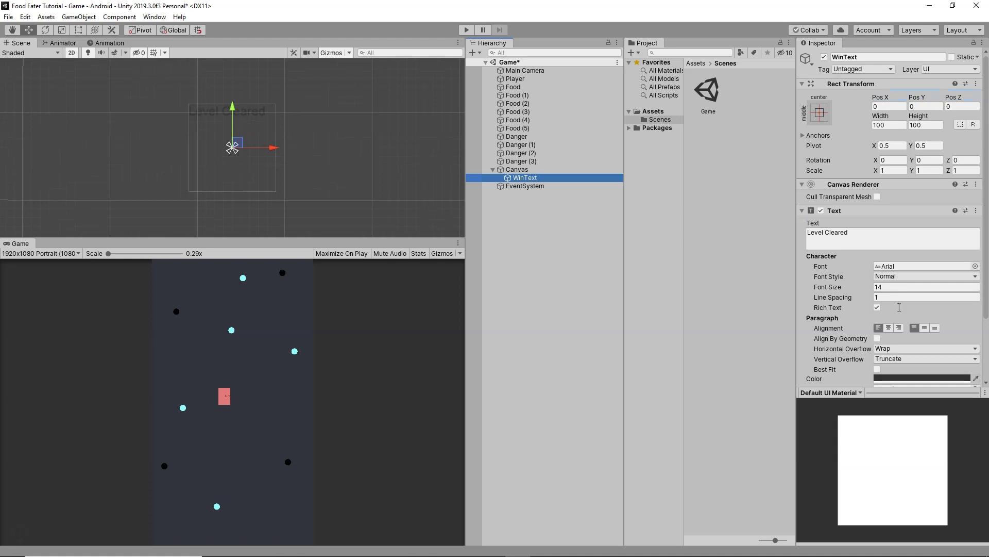
left_click(901, 379)
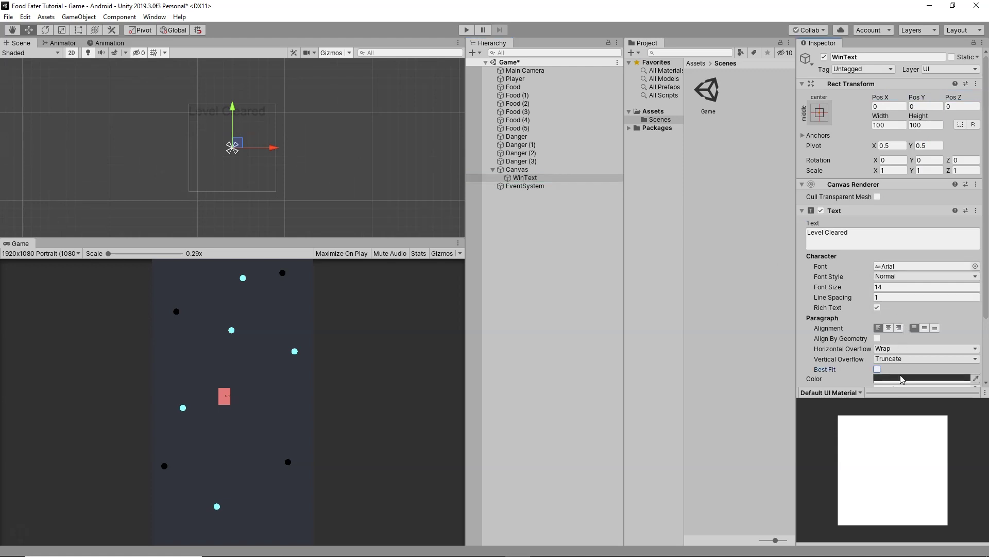
left_click_drag(677, 317, 629, 281)
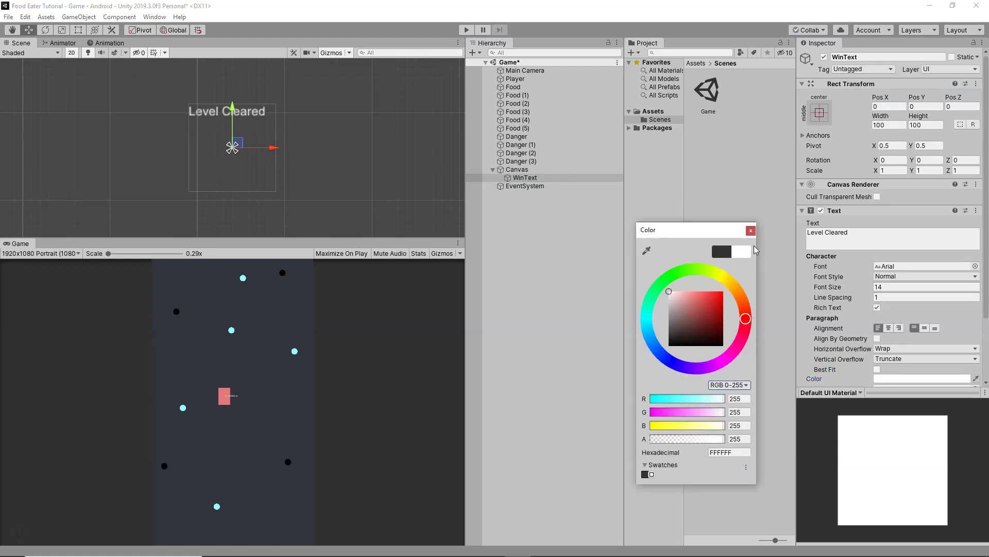
Enlarge WinText's rectangle with the Rect tool to about 343 wide by 163 high
left_click(78, 30)
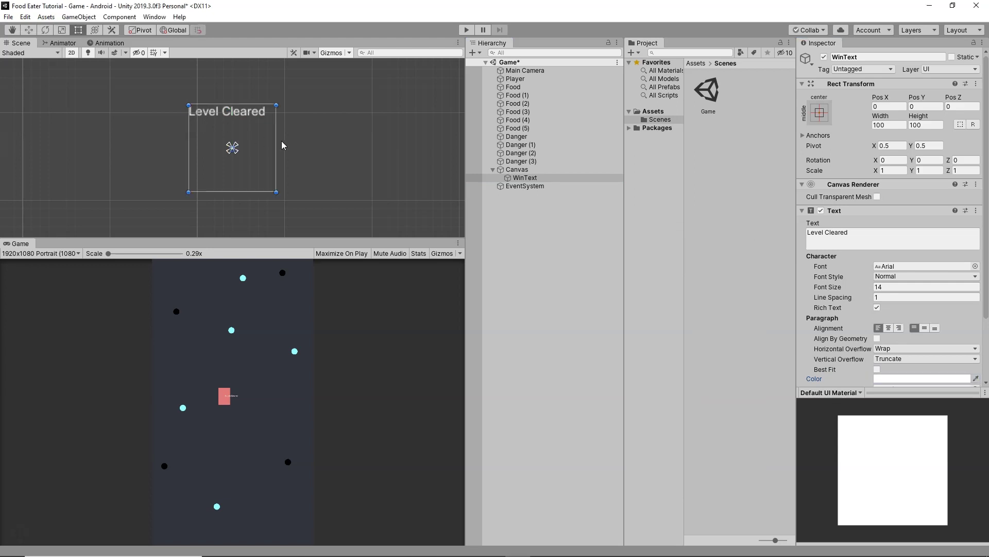
left_click_drag(277, 140, 402, 143)
left_click_drag(189, 147, 103, 148)
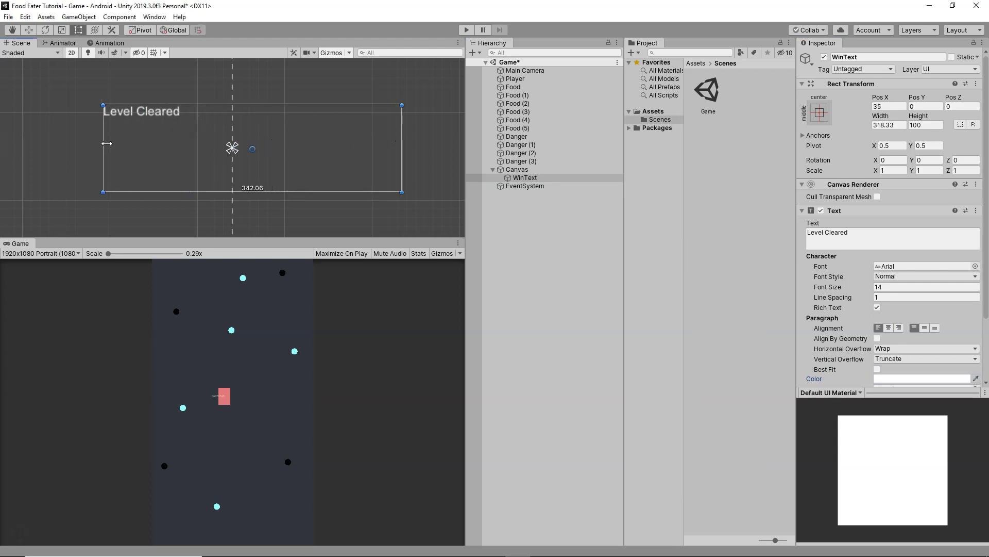
left_click_drag(286, 243, 287, 248)
scroll(301, 192, "down", 3)
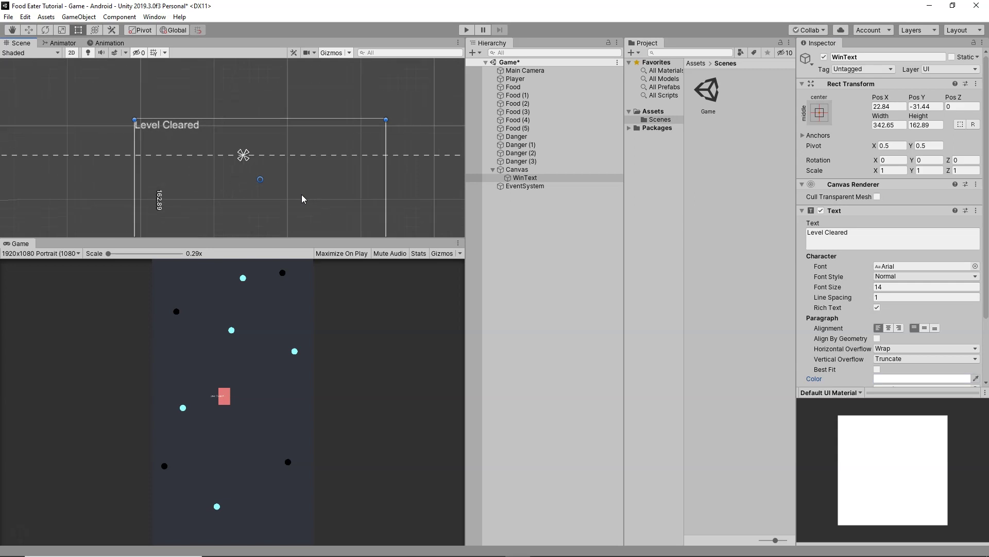
Set WinText's font size to 102 and center its alignment horizontally and vertically
left_click_drag(848, 287, 896, 291)
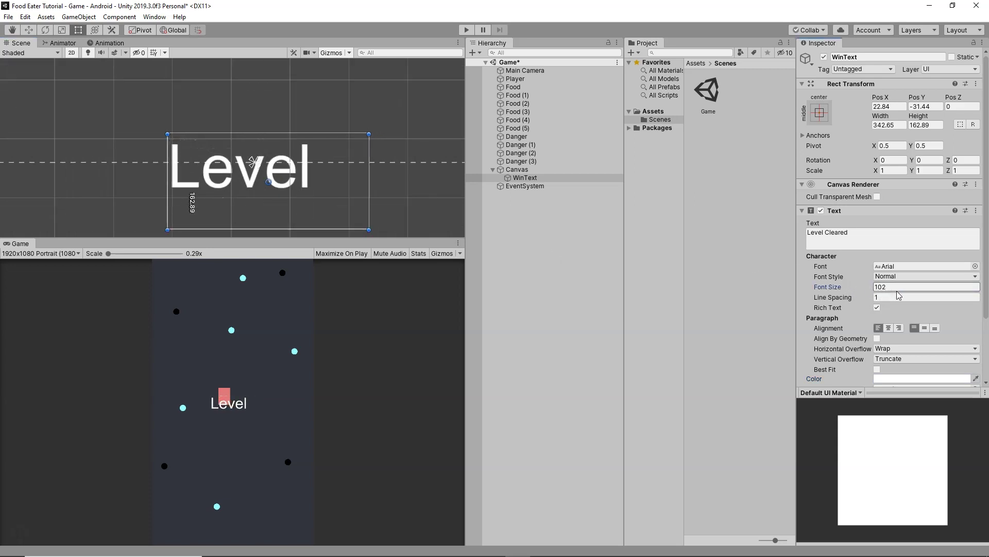
left_click(889, 328)
left_click(926, 328)
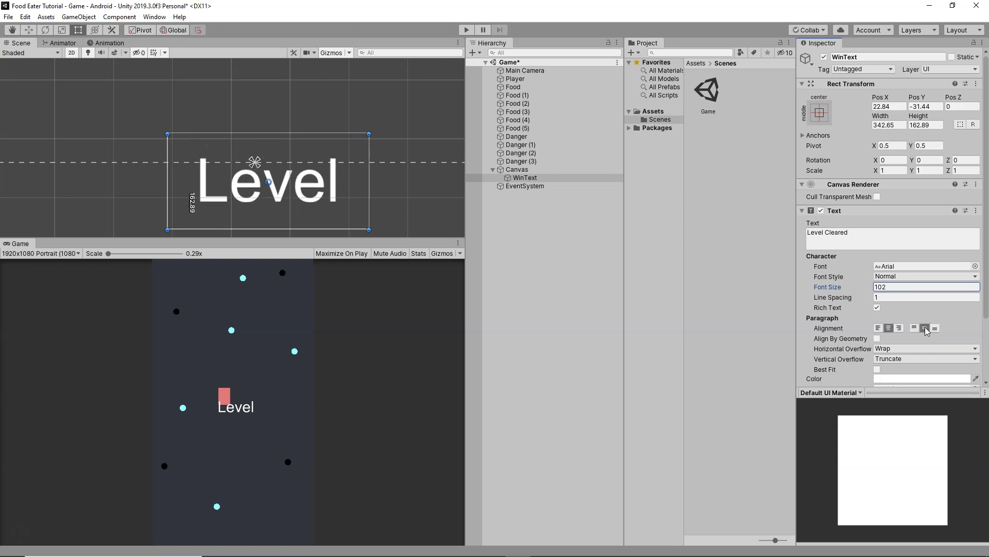
Stretch WinText's rectangle to about 785.5 wide by 325.8 high so both words fit
scroll(381, 154, "down", 2)
middle_click_drag(354, 181, 340, 77)
left_click_drag(332, 110, 363, 191)
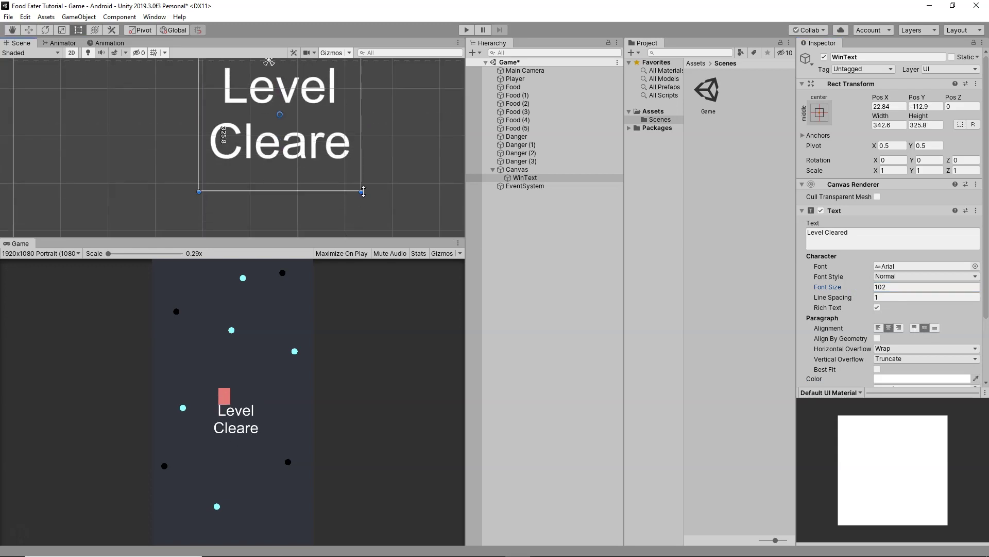
left_click_drag(362, 144, 473, 144)
left_click_drag(200, 136, 102, 139)
scroll(302, 143, "down", 4)
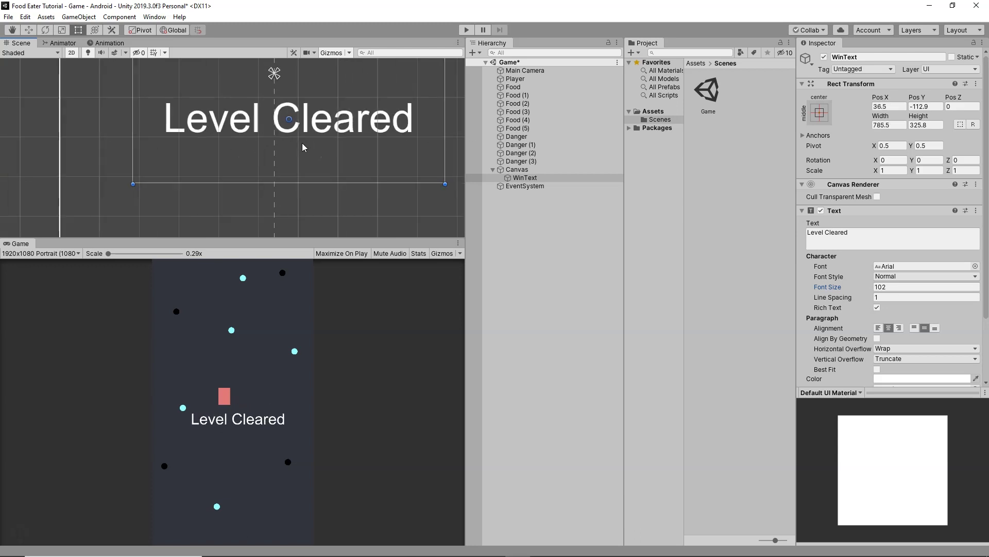
Break WinText's text into two lines, "Level" and "Cleared", and move it to Pos X 0, Pos Y -49
left_click(827, 234)
left_click(825, 236)
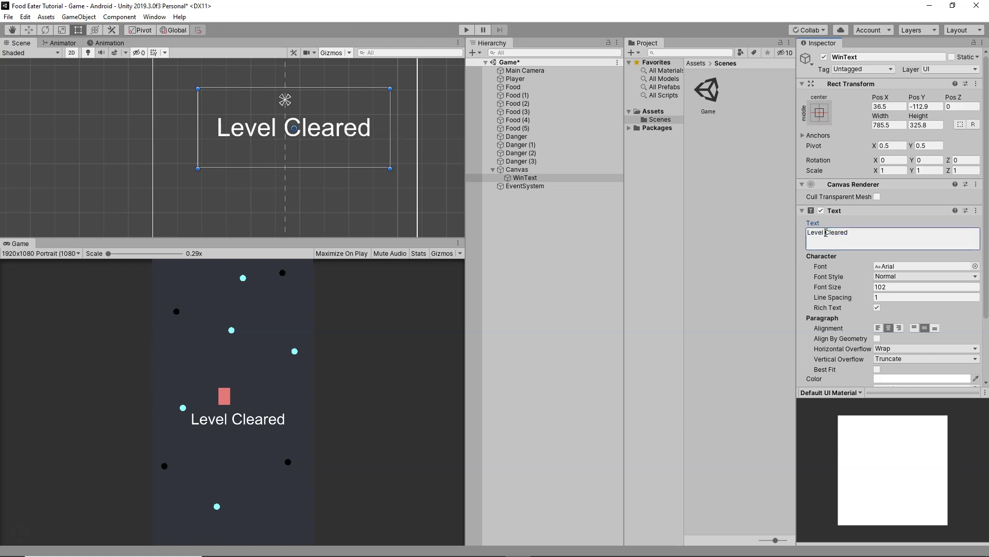
key("Return")
mouse_move(308, 145)
left_mouse_down()
mouse_move(286, 164)
mouse_move(309, 167)
mouse_move(288, 147)
mouse_move(295, 125)
mouse_move(297, 132)
left_mouse_up()
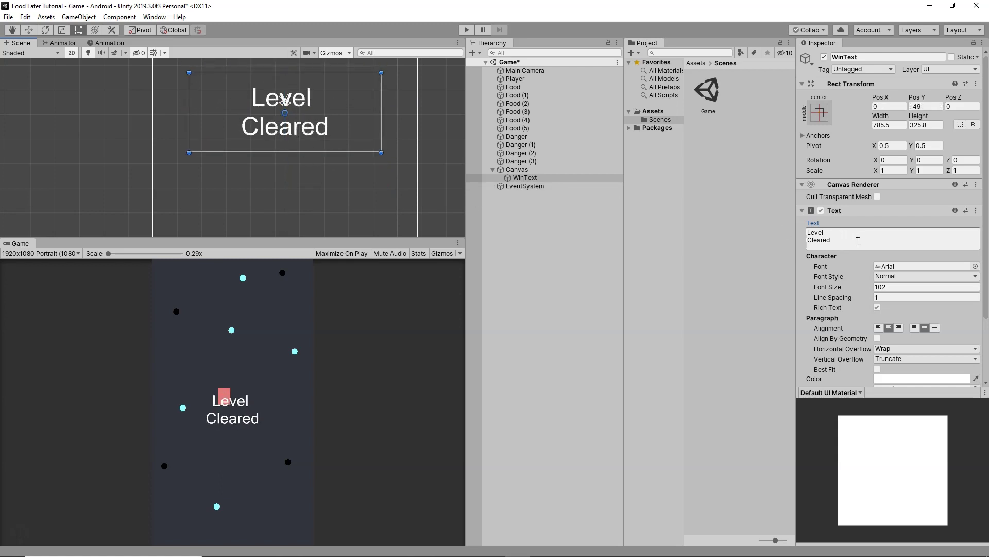
Set the Canvas render mode to Screen Space - Camera and assign Main Camera as its render camera
left_click(519, 170)
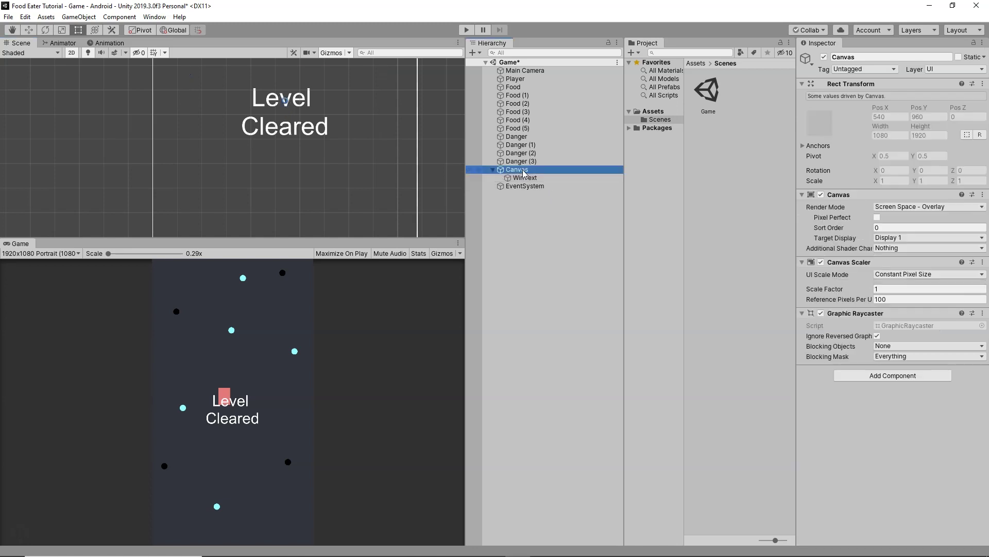
left_click(909, 208)
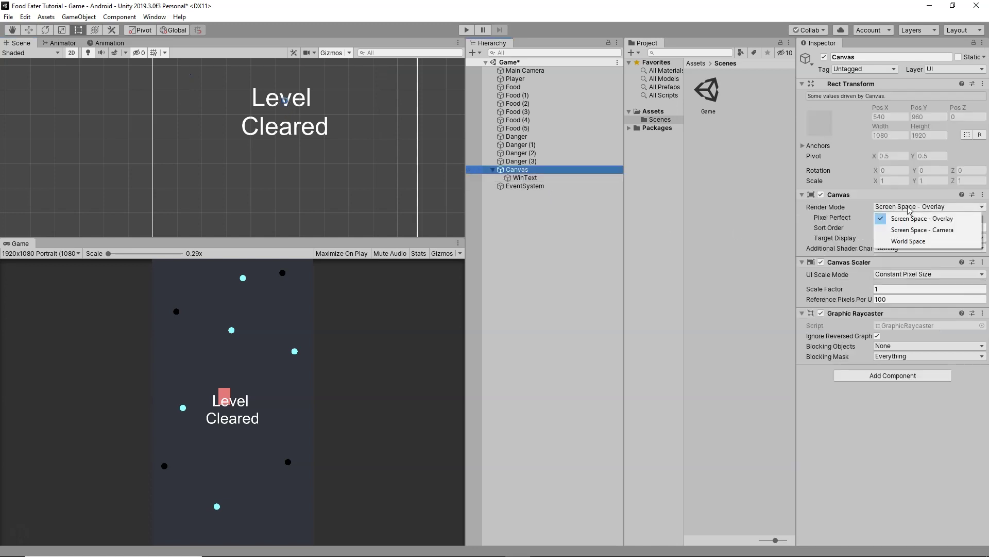
left_click(914, 229)
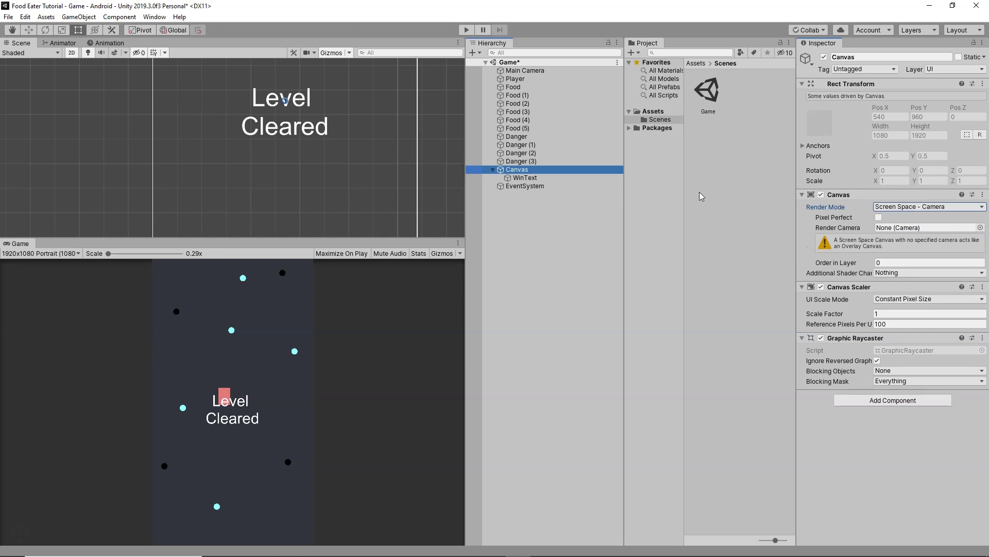
left_click_drag(524, 69, 901, 232)
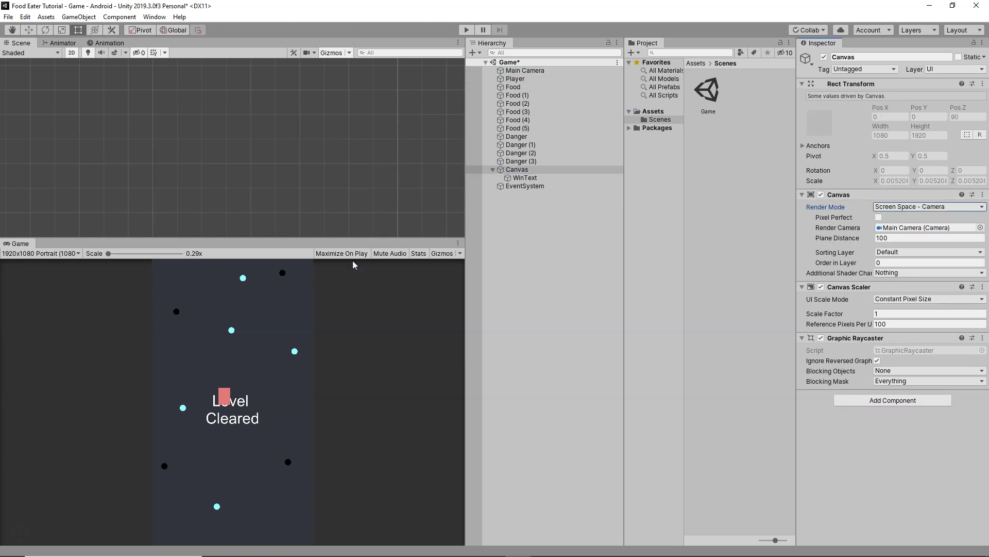
Move WinText up above the player with the Move tool to about Pos Y 268
left_click(530, 178)
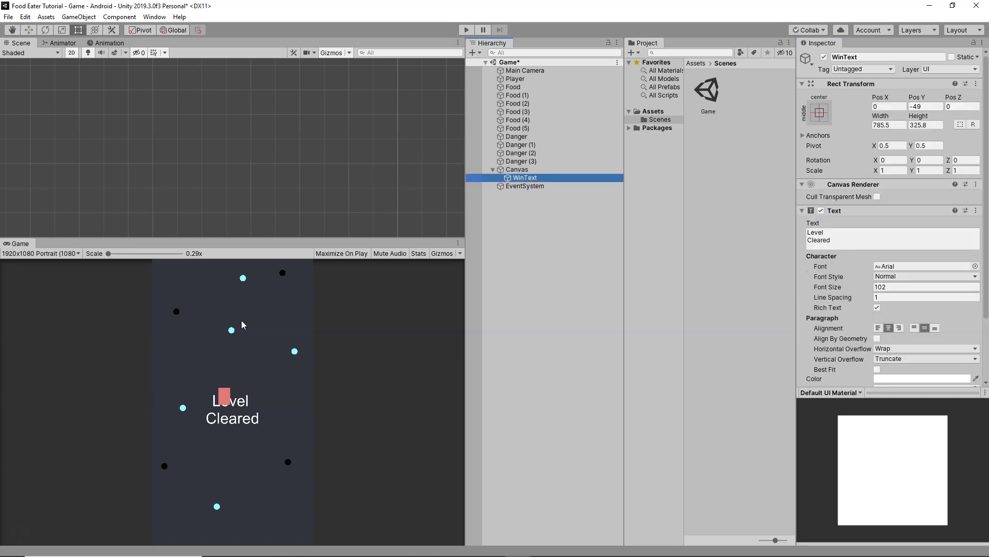
double_click(510, 179)
left_click(28, 30)
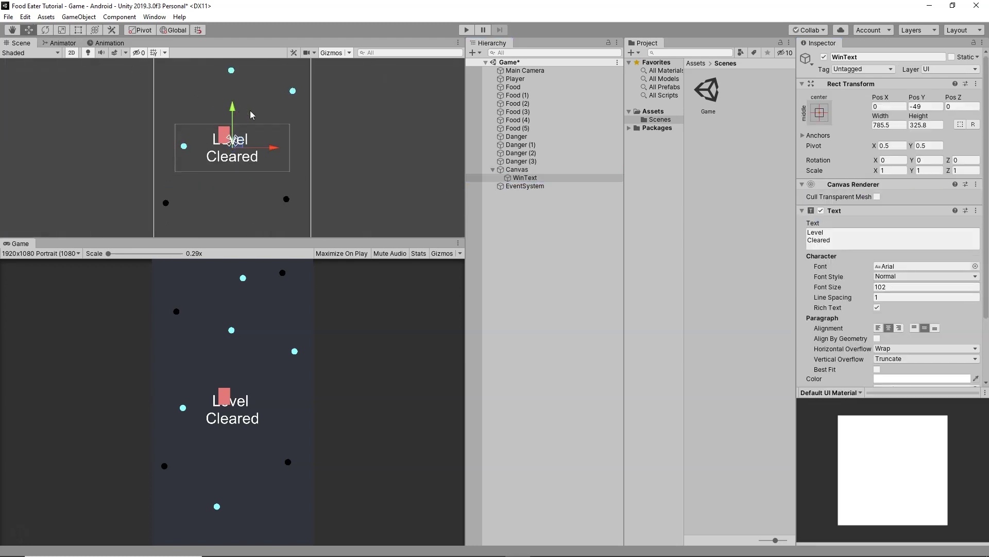
left_click_drag(230, 110, 231, 67)
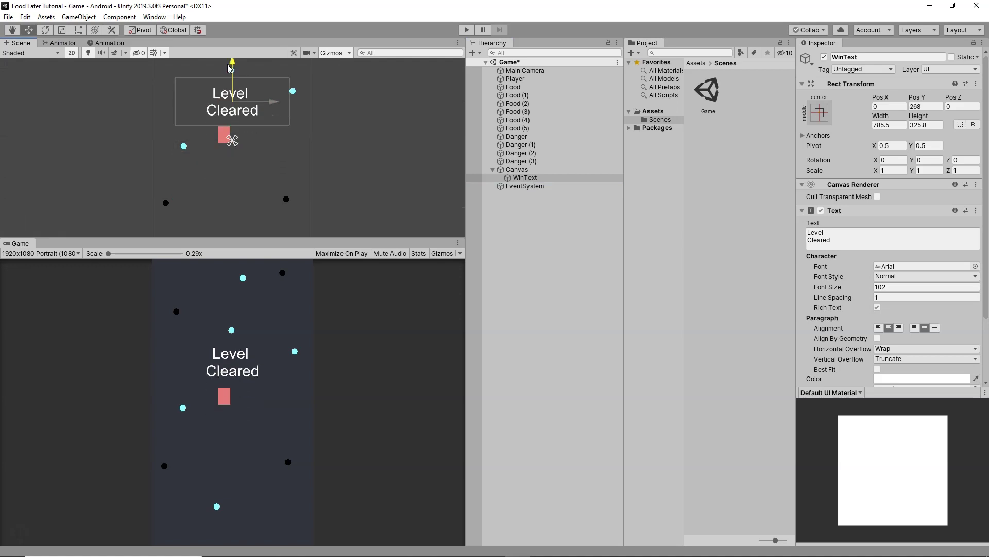
scroll(988, 344, "down", 3)
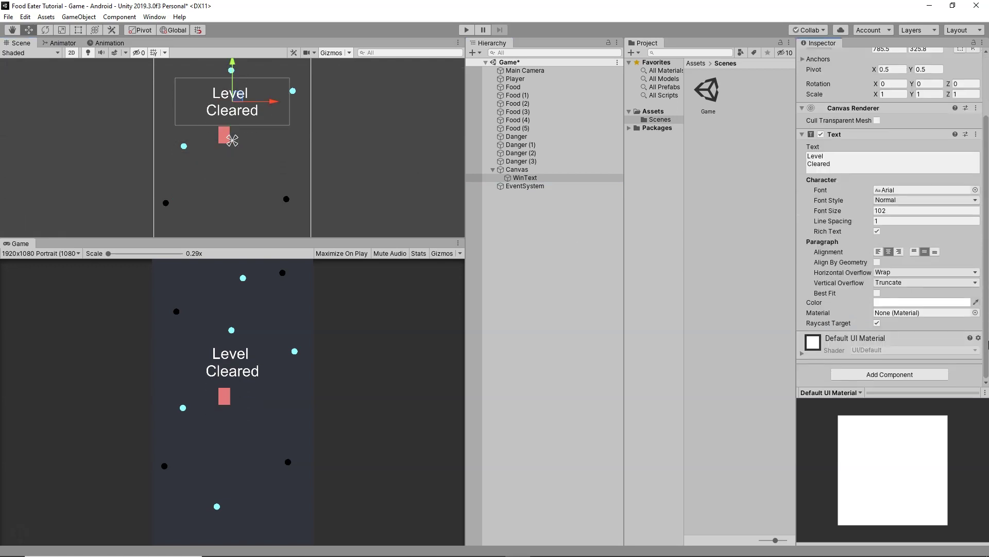
scroll(251, 181, "down", 4)
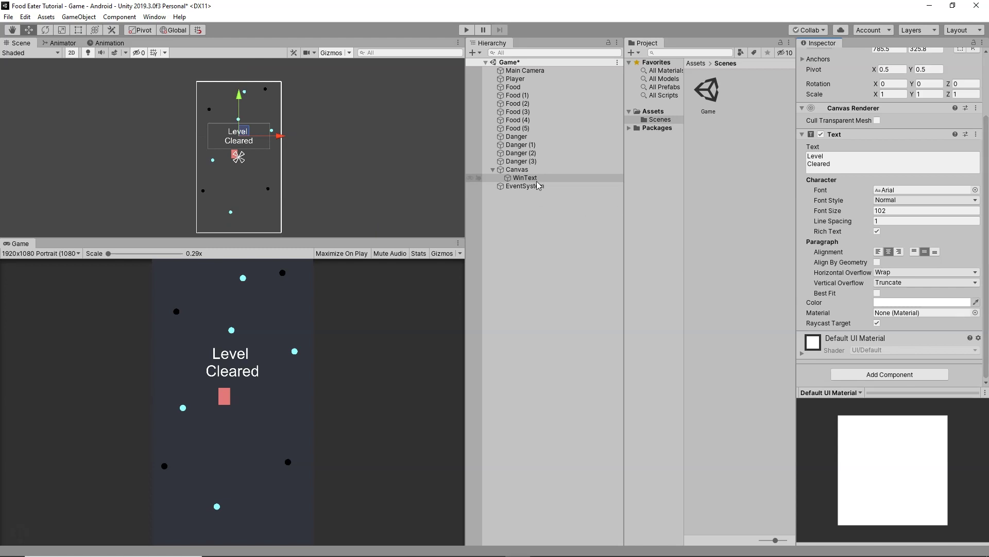
Set the Canvas Scaler to Scale With Screen Size with a reference resolution of 1920 by 1080
left_click(525, 171)
left_click(901, 298)
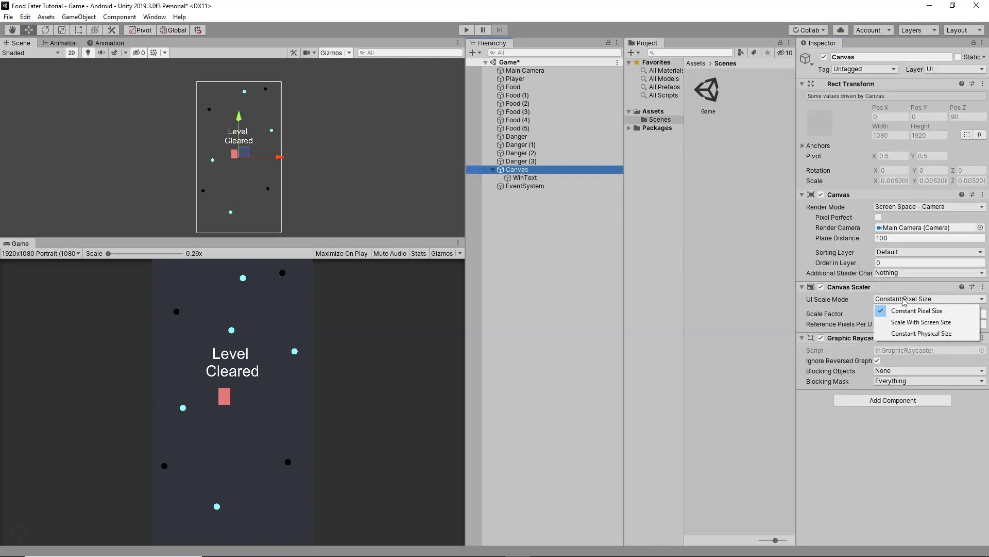
left_click(907, 323)
left_click(897, 314)
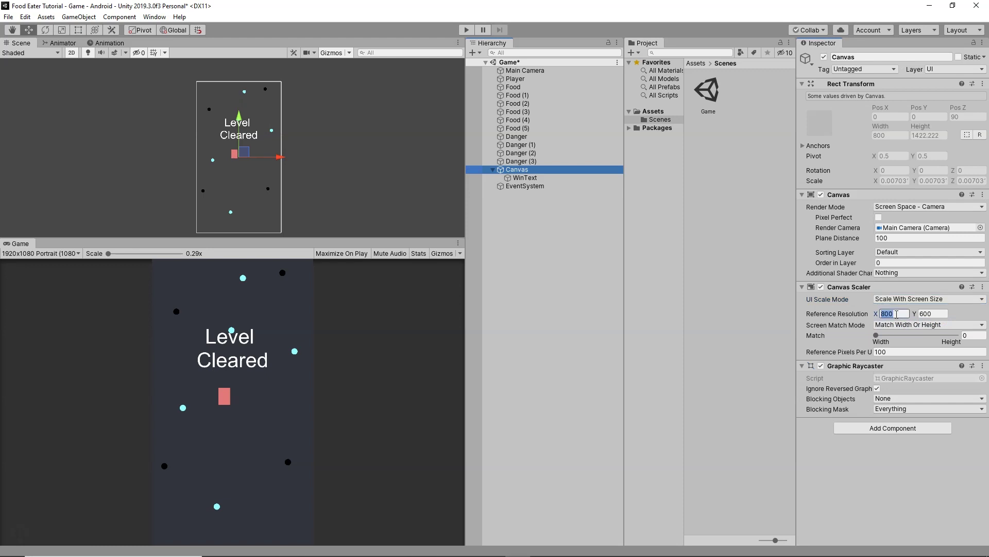
type("1920")
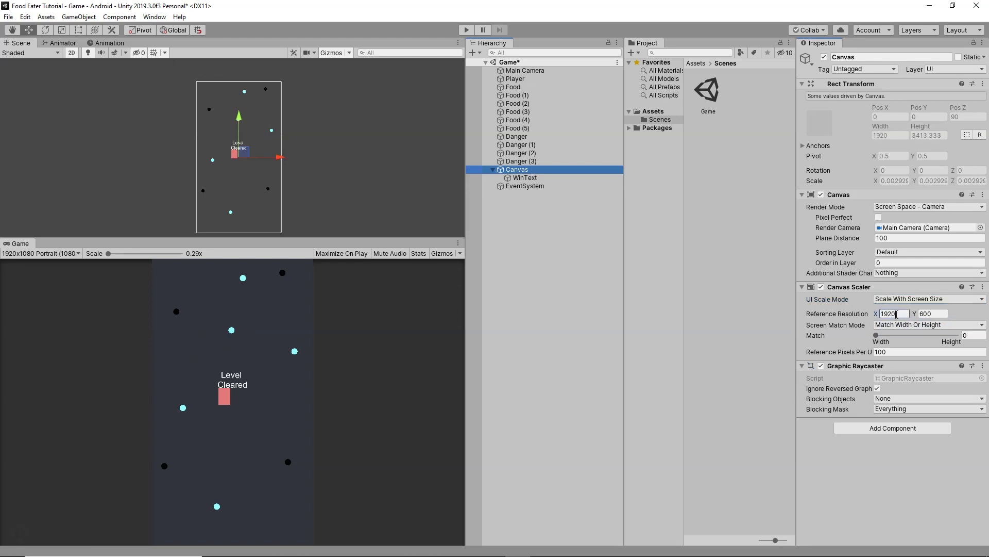
key("Tab")
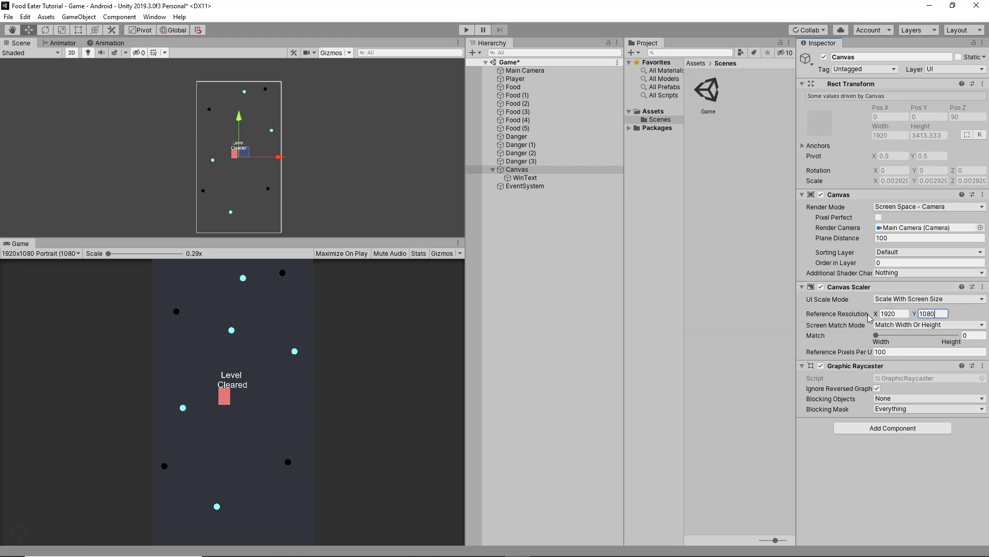
Increase WinText's font size to 216
left_click(530, 181)
left_click_drag(848, 290, 900, 292)
left_click(506, 181)
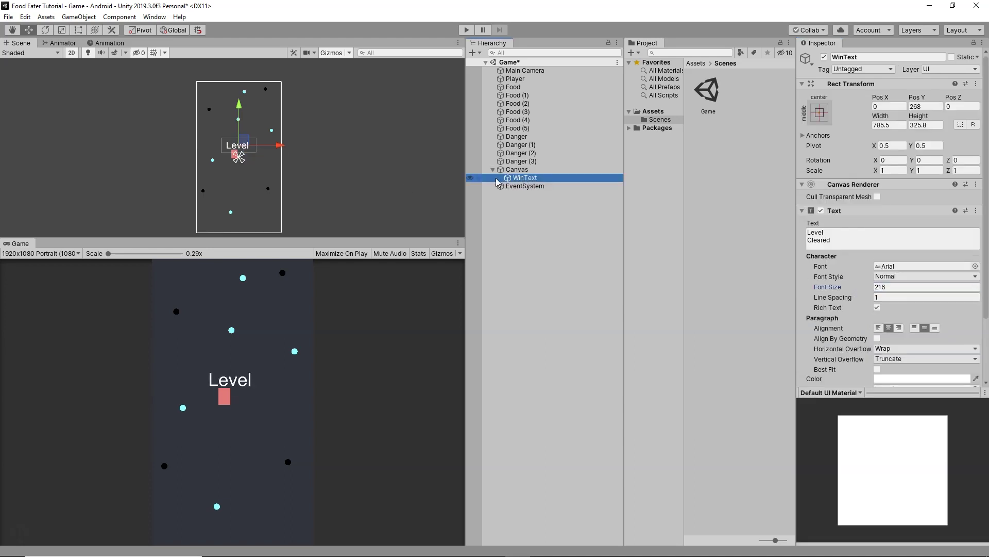
Resize WinText's rectangle to about 1611 by 982 and place it above the player at Pos X 0, Pos Y 491
left_click(78, 30)
left_click_drag(251, 155, 281, 165)
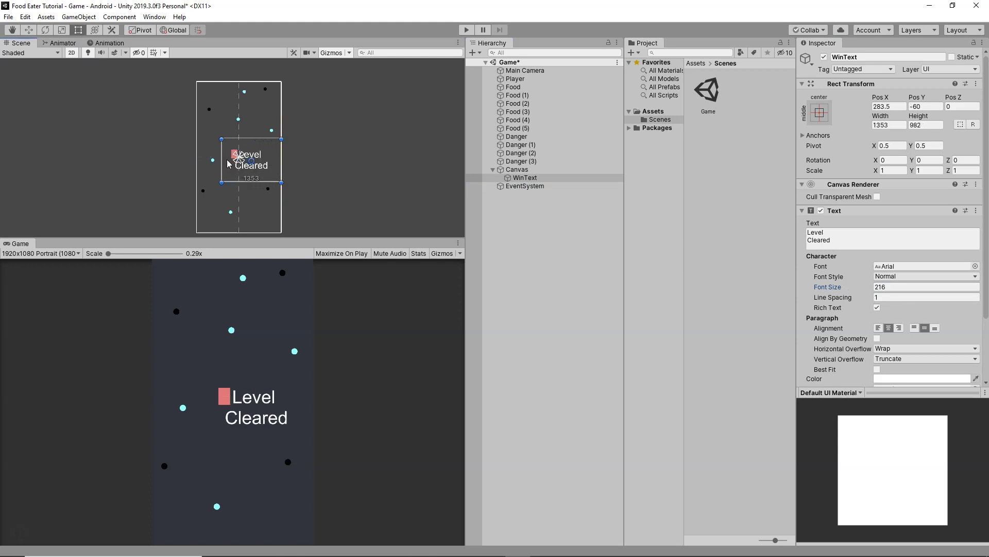
left_click_drag(222, 161, 240, 139)
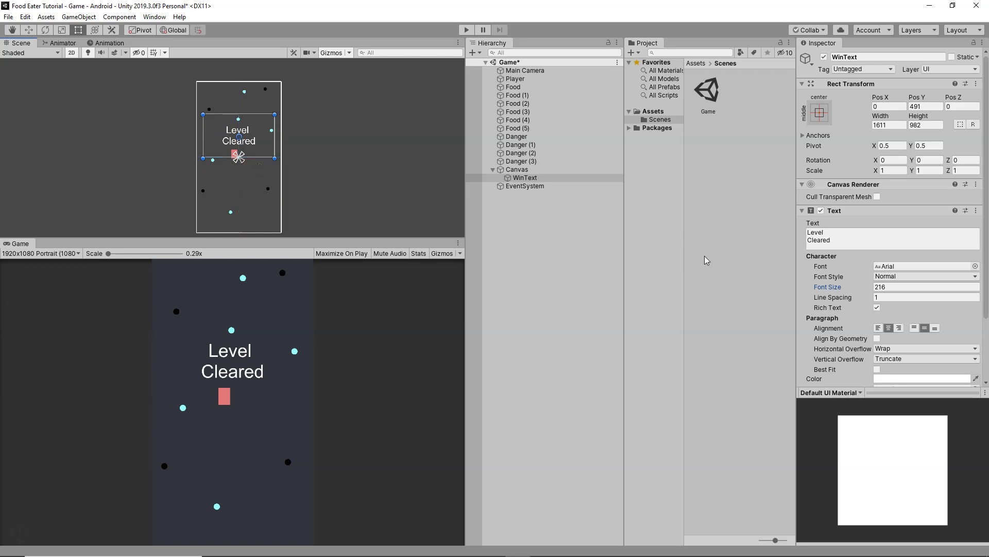
Save the scene and deactivate the WinText object
key("ctrl+s")
left_click(533, 178)
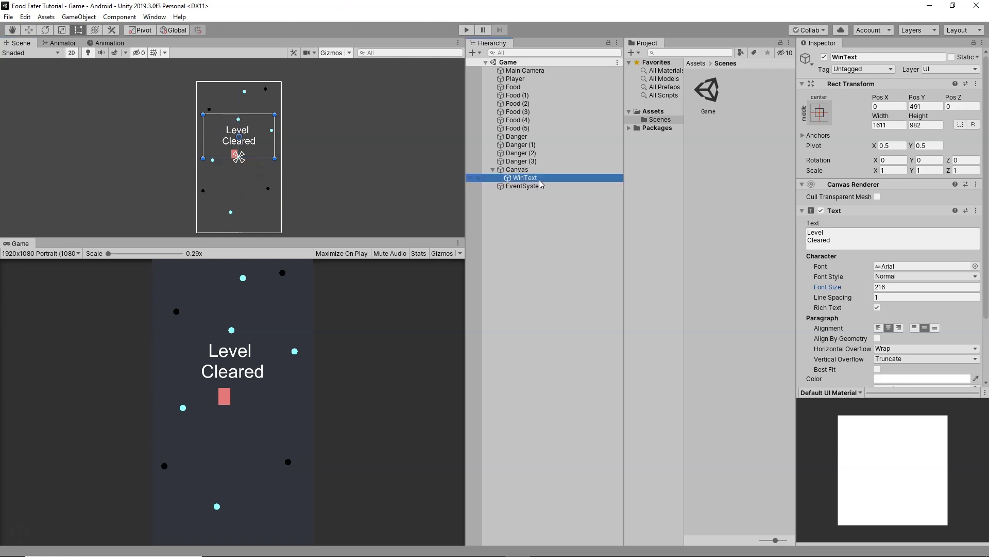
left_click(824, 57)
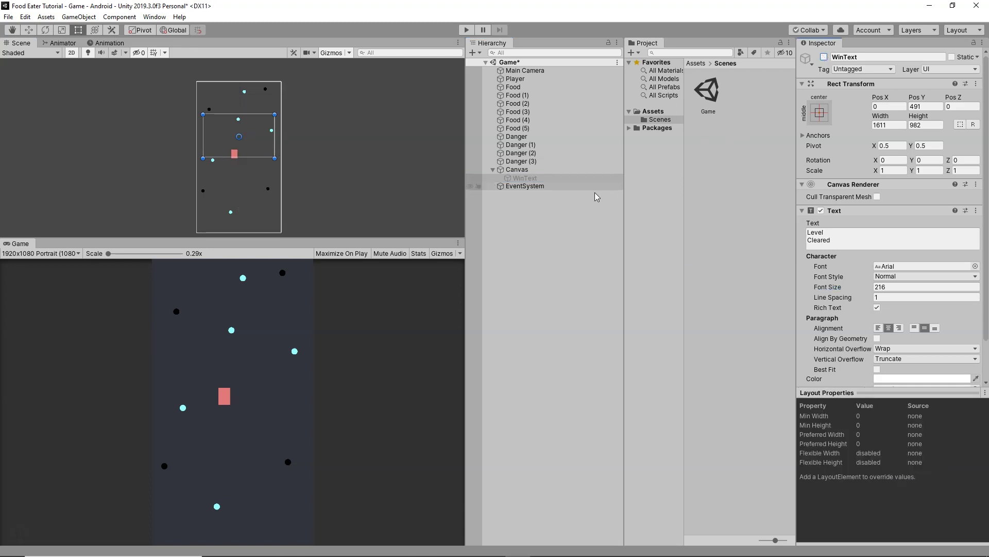
Switch to Visual Studio and declare "public GameObject winText;" below the score variable in the Player script
key("alt+Tab")
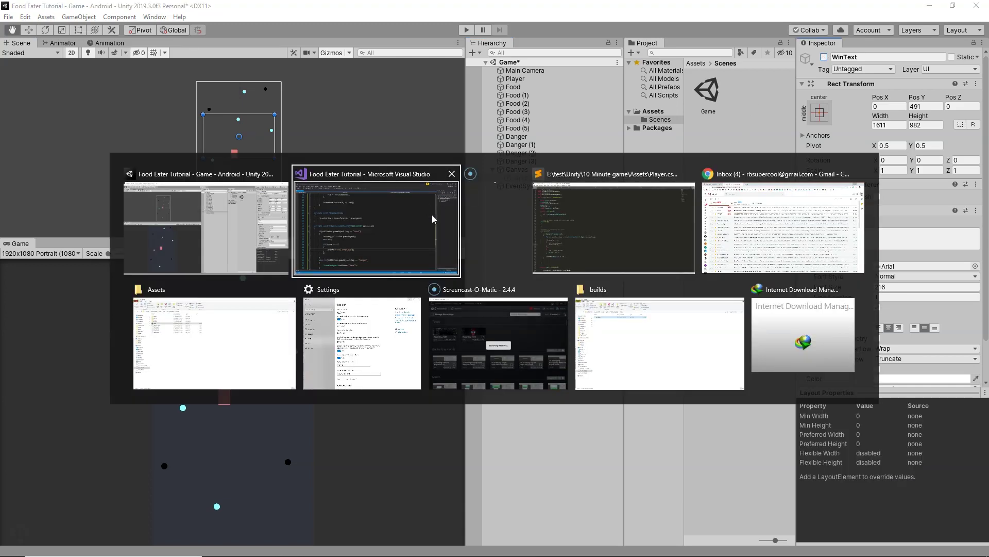
left_click(432, 214)
left_click(497, 237)
scroll(497, 237, "up", 13)
left_click(174, 266)
left_click(176, 282)
type("public ")
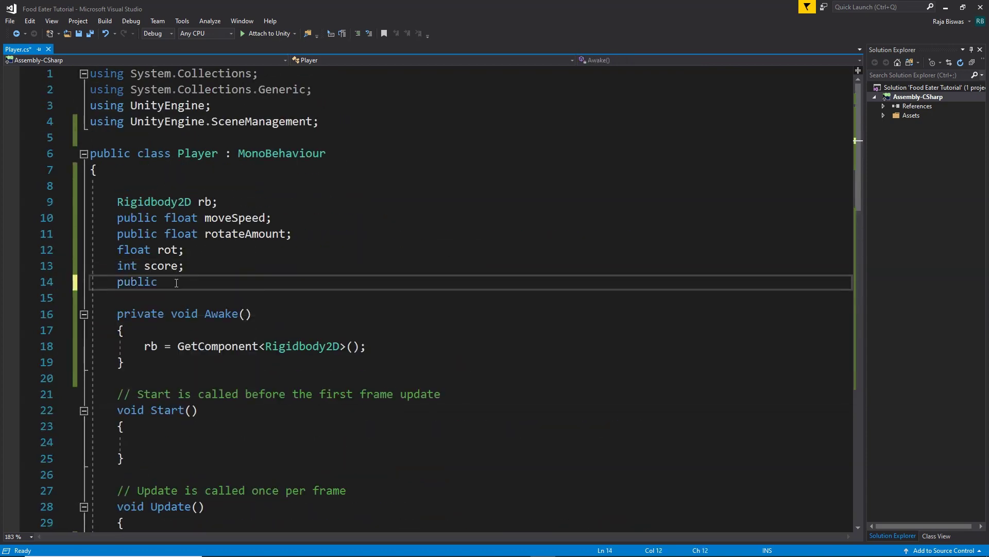
type("GameObject winText;")
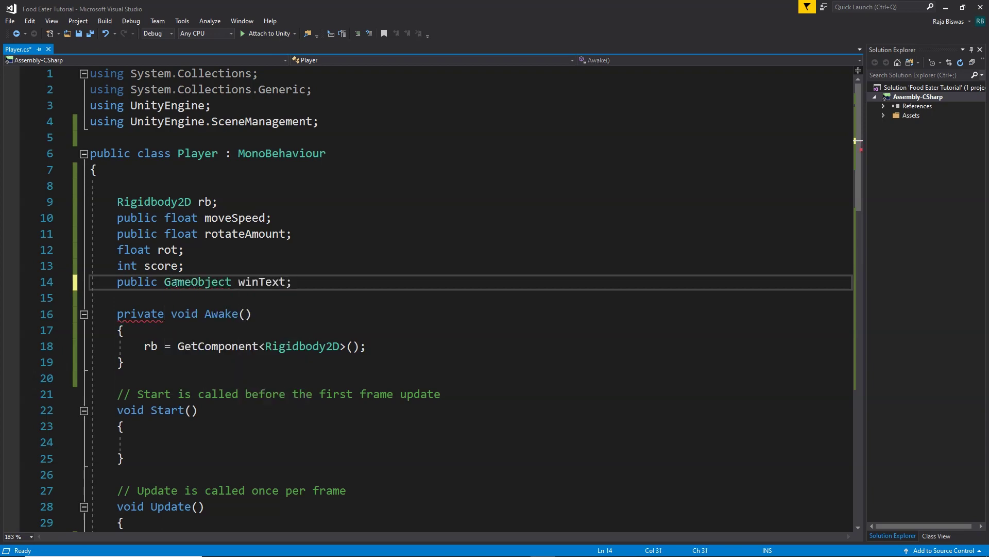
Add "winText.SetActive(true);" below the "Level Complete" print in the score >= 5 block of the Player script and save it
scroll(401, 281, "down", 15)
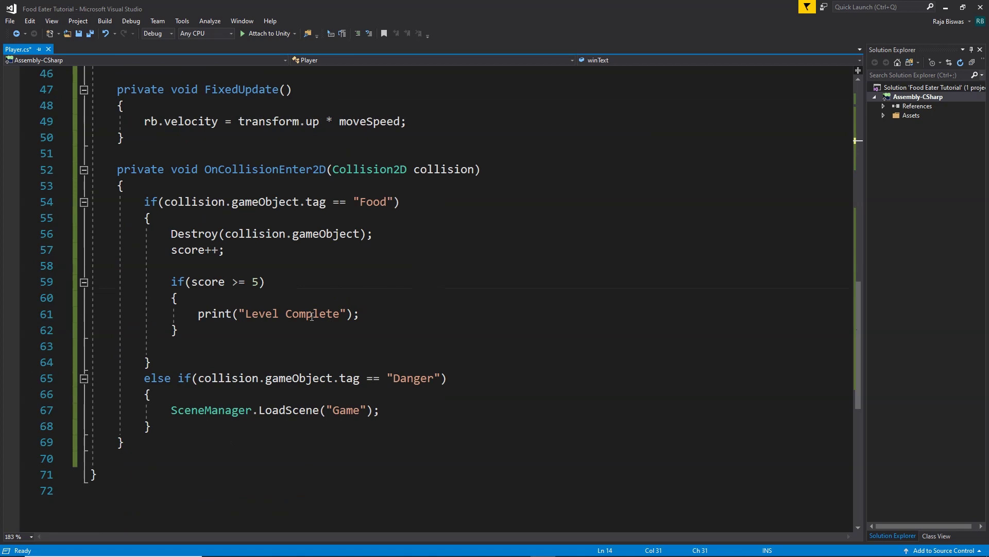
left_click(398, 316)
key("Return")
type("win")
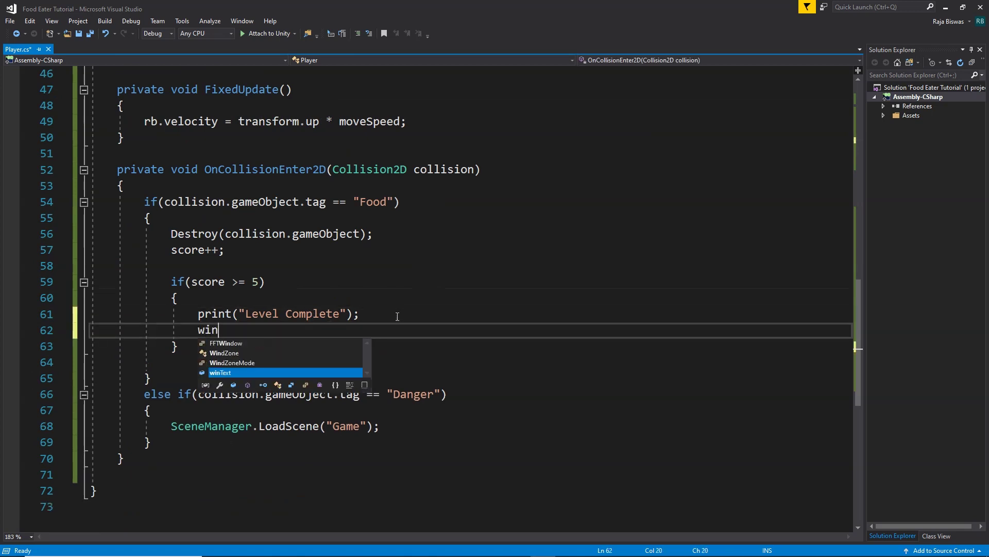
type("Text.SetActive")
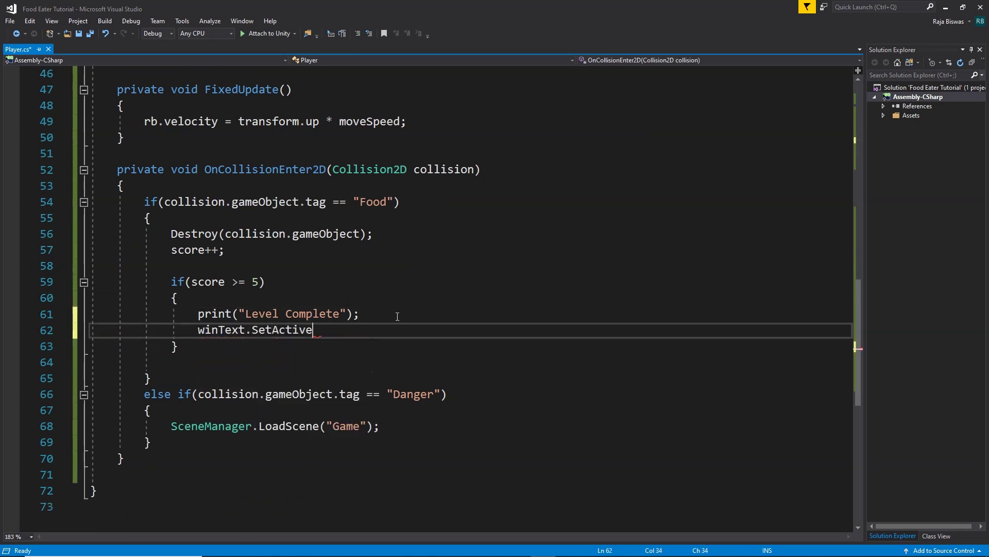
type("(true);")
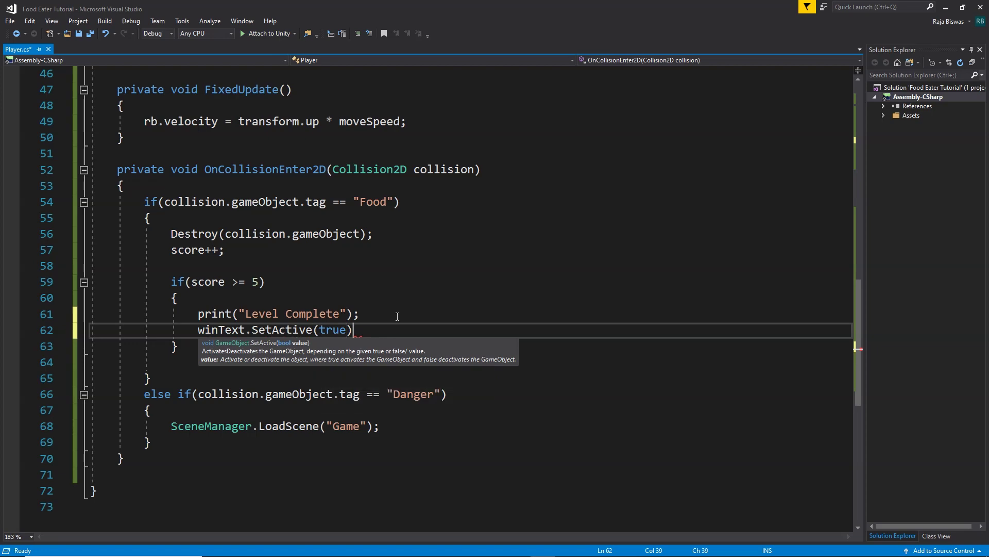
key("ctrl+s")
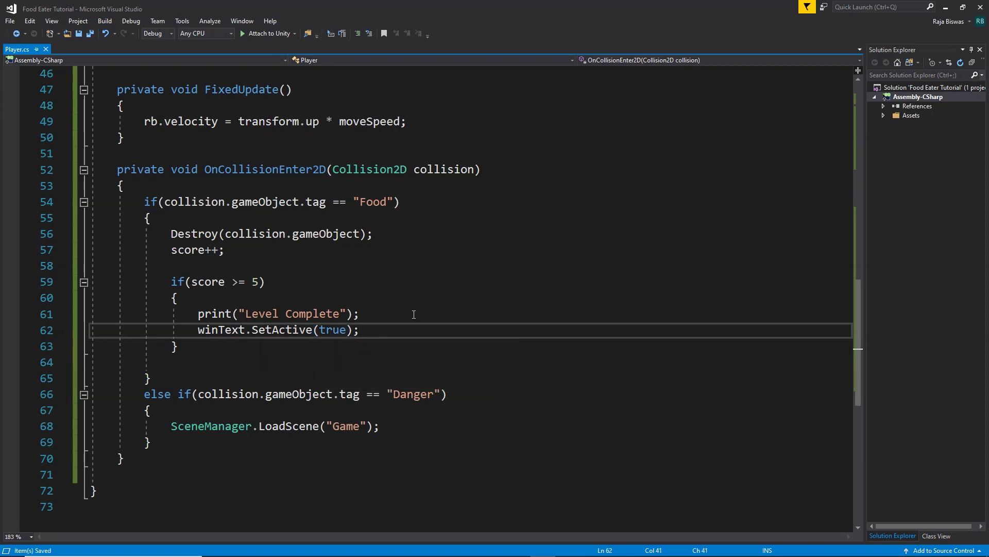
Switch to Unity and add a Trail Renderer component to the Player object
key("alt+Tab")
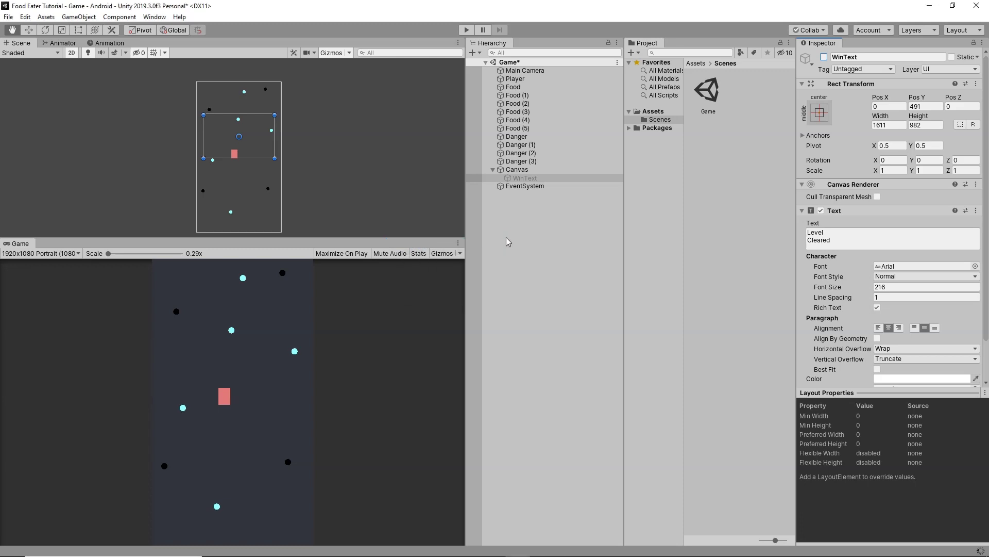
left_click(522, 178)
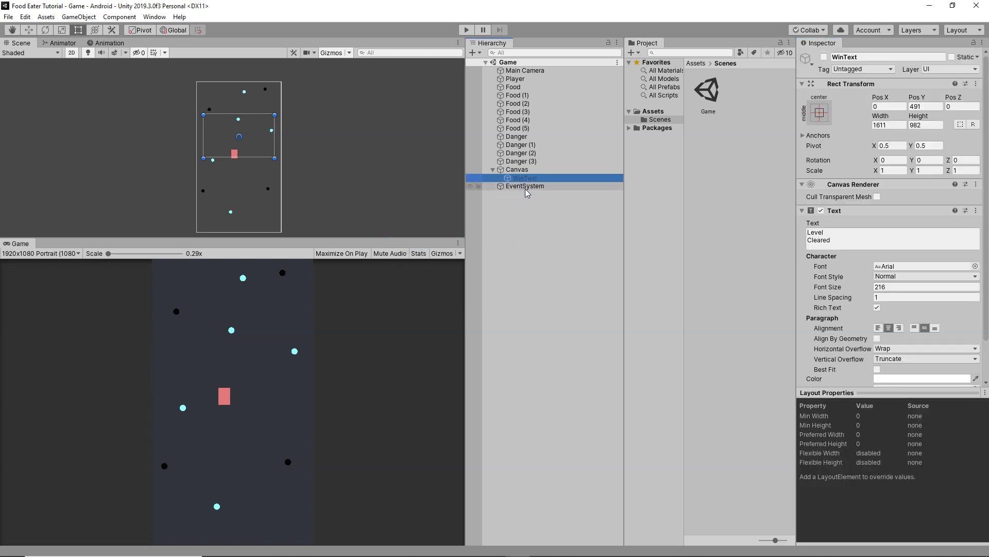
left_click(515, 79)
scroll(856, 314, "down", 5)
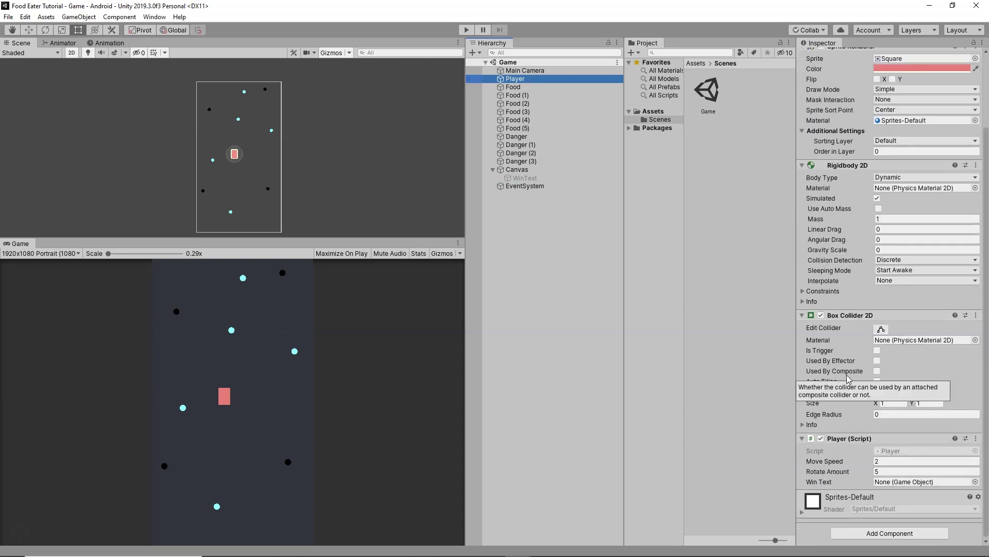
left_click(876, 534)
left_click(859, 446)
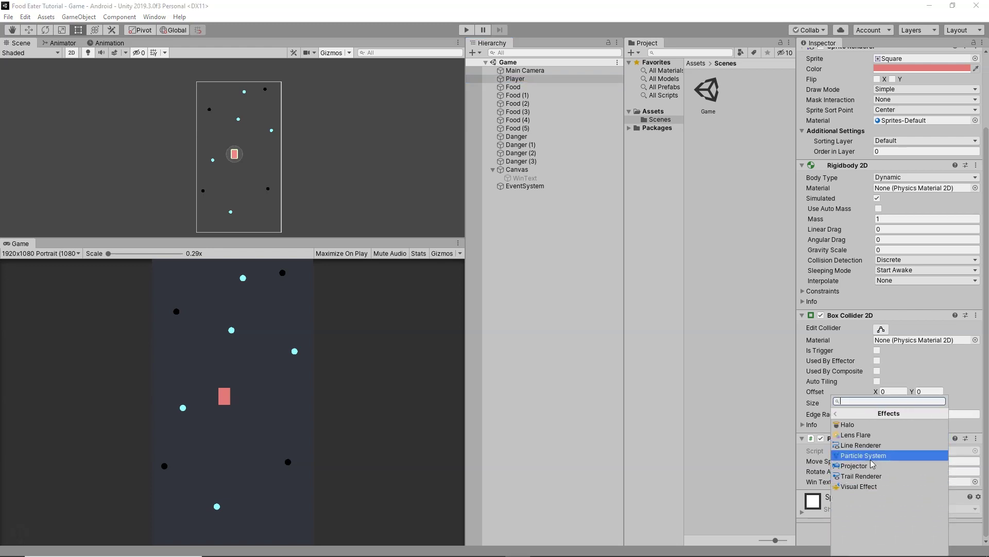
left_click(860, 476)
Set the trail's time to 0.5 and shape its width curve to taper from about 0.5 down to 0
scroll(851, 448, "down", 10)
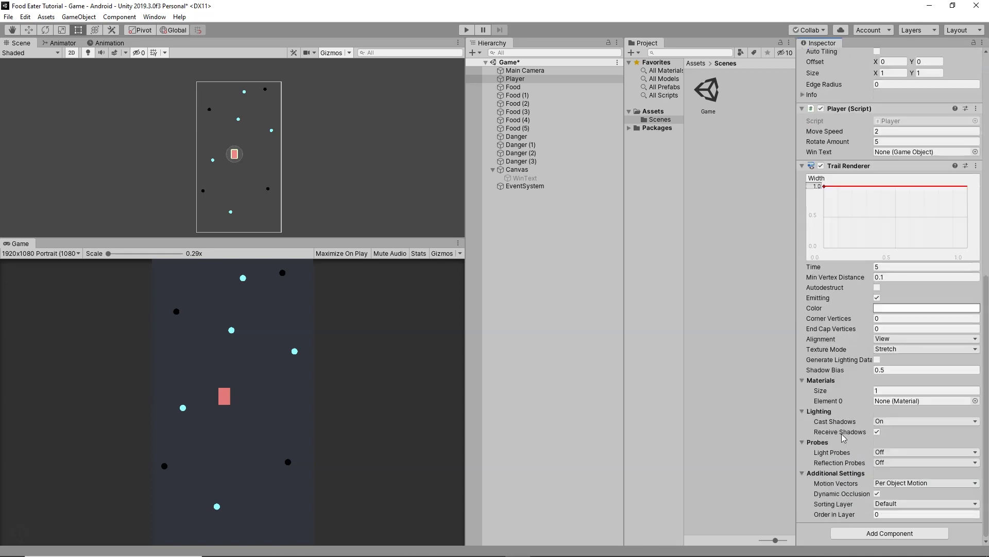
left_click(885, 267)
left_click_drag(825, 190, 827, 218)
left_click_drag(968, 218, 970, 251)
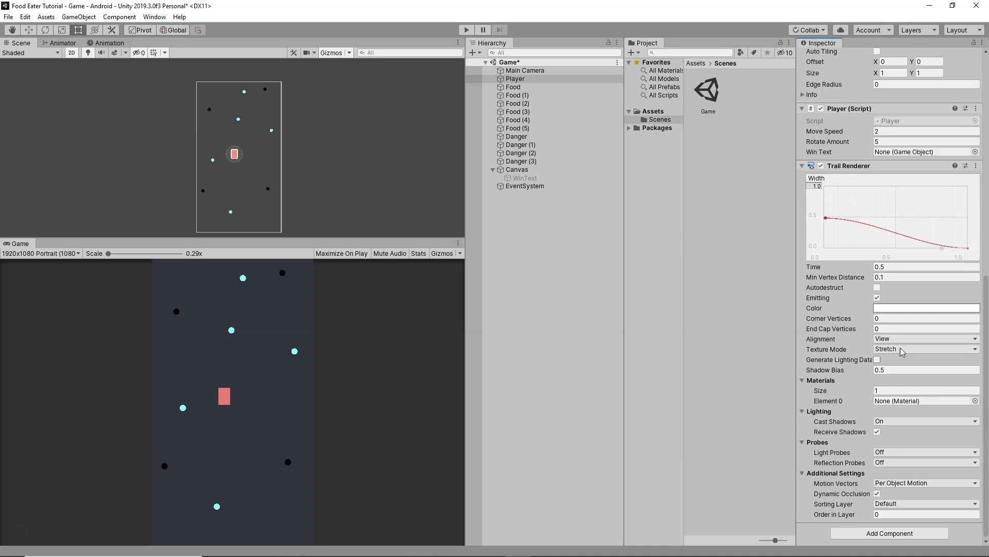
Make the trail's color gradient fade to fully transparent at its 100% end
left_click(887, 310)
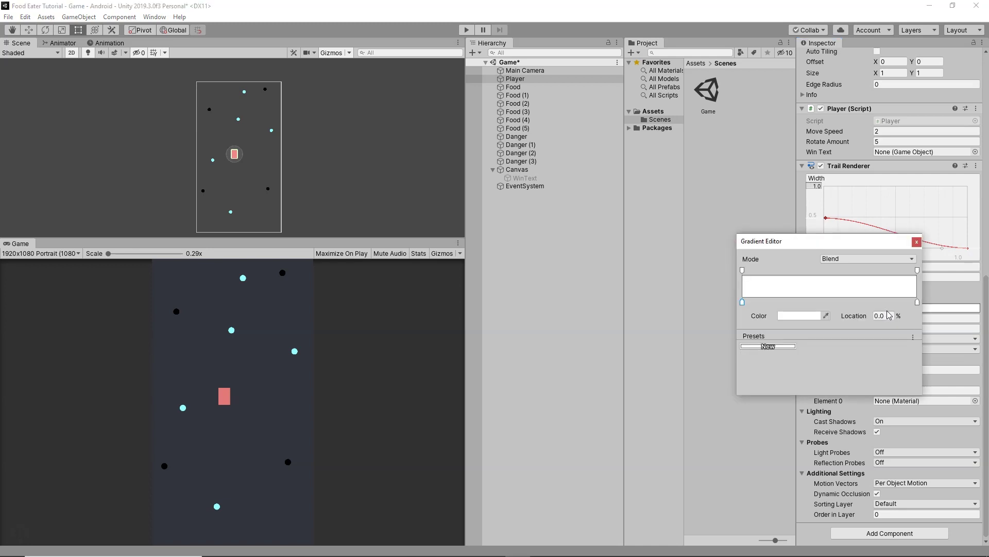
left_click(917, 270)
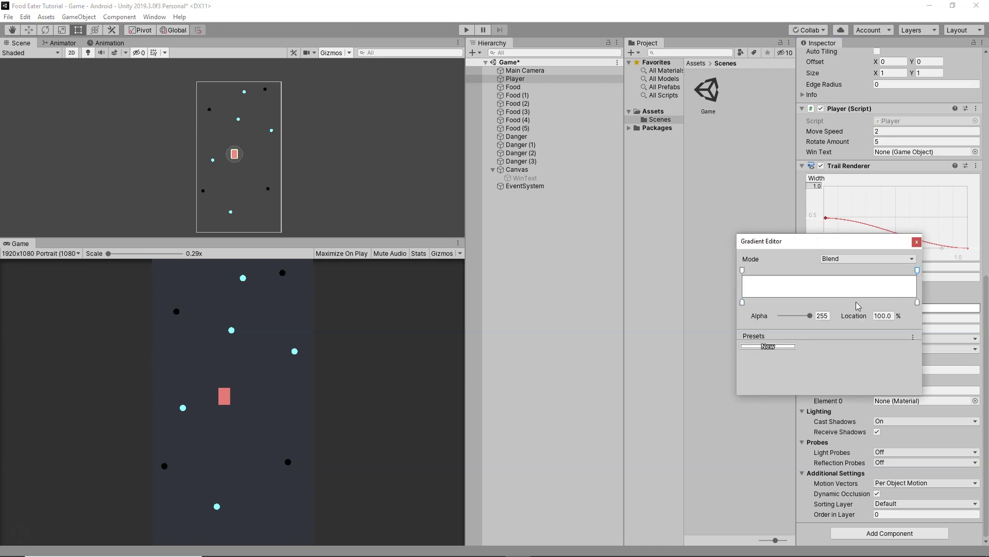
left_click_drag(810, 316, 761, 321)
left_click(917, 242)
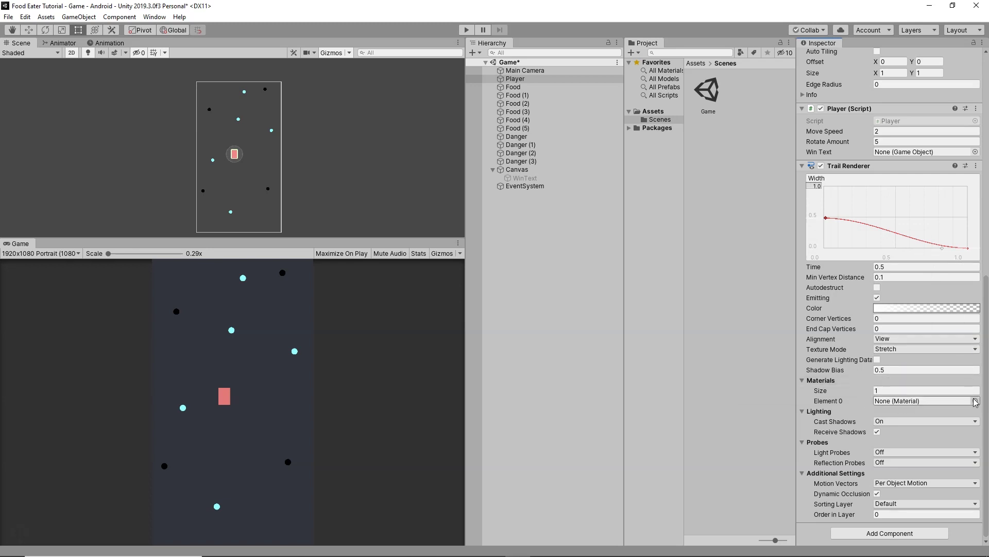
Assign the Sprites-Default material to Element 0 of the Trail Renderer
left_click(975, 400)
scroll(722, 357, "down", 2)
scroll(723, 360, "up", 2)
scroll(723, 364, "down", 2)
left_click(608, 391)
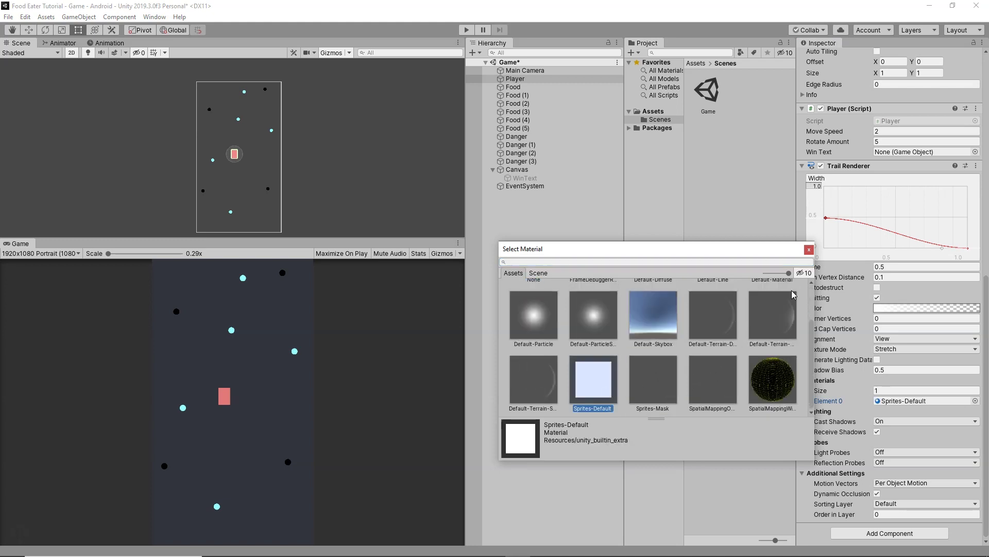
left_click(809, 249)
Move the player around the scene to preview its trail and lower the trail's starting width to about 0.35
left_click(29, 30)
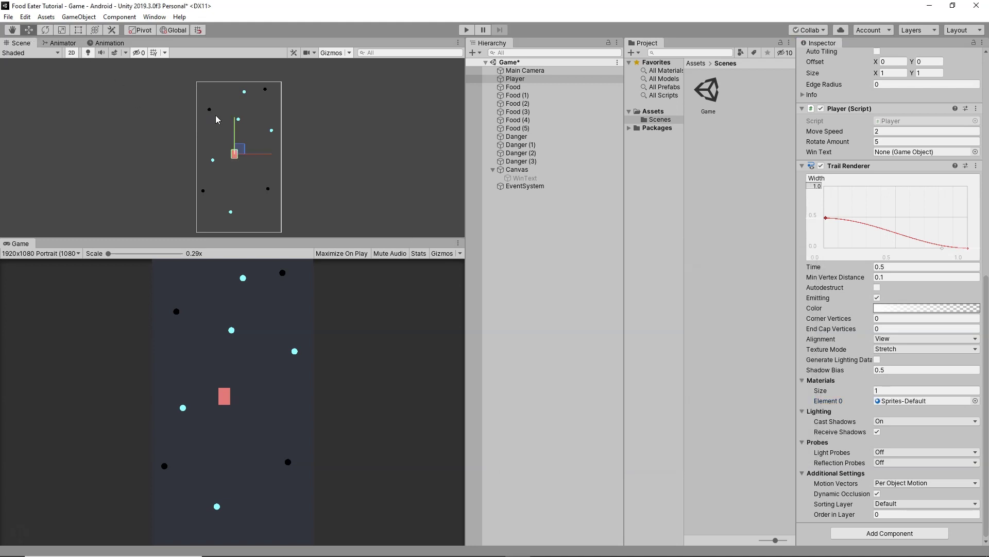
mouse_move(232, 128)
left_mouse_down()
mouse_move(242, 99)
mouse_move(248, 150)
mouse_move(248, 132)
left_mouse_up()
left_click_drag(825, 219, 823, 228)
mouse_move(233, 126)
left_mouse_down()
mouse_move(237, 159)
mouse_move(244, 135)
left_mouse_up()
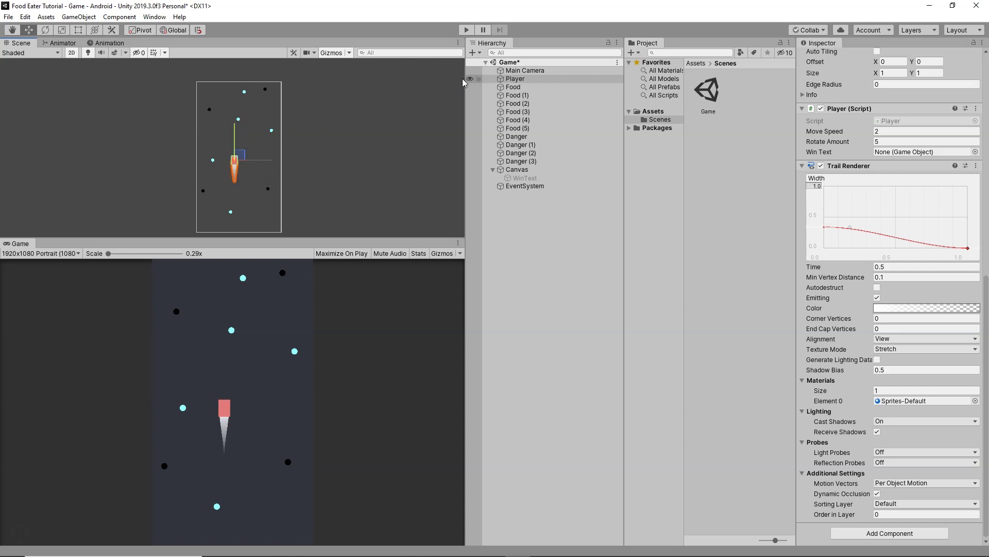
Select the Main Camera, play-test the game to see the player's trail in motion, and stop play mode
left_click(518, 71)
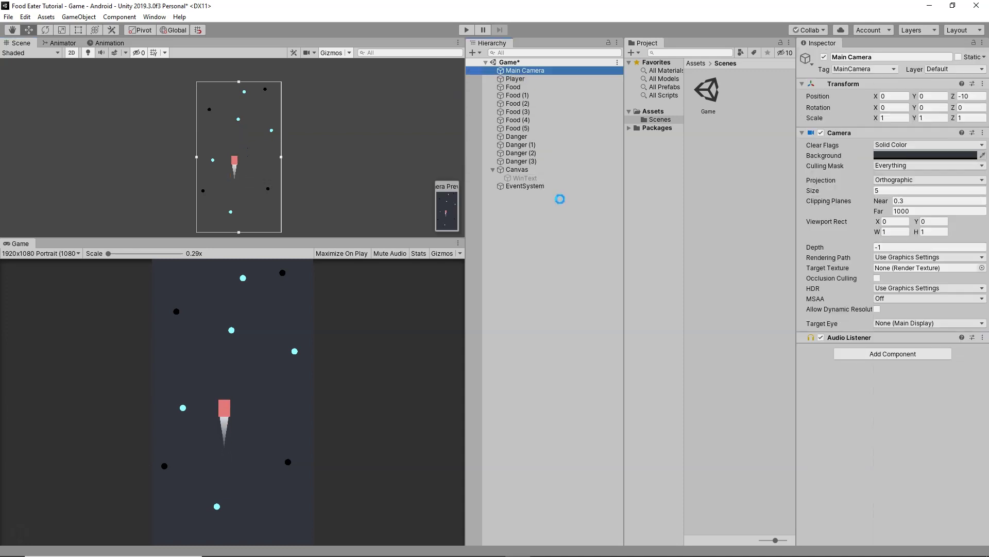
left_click(467, 30)
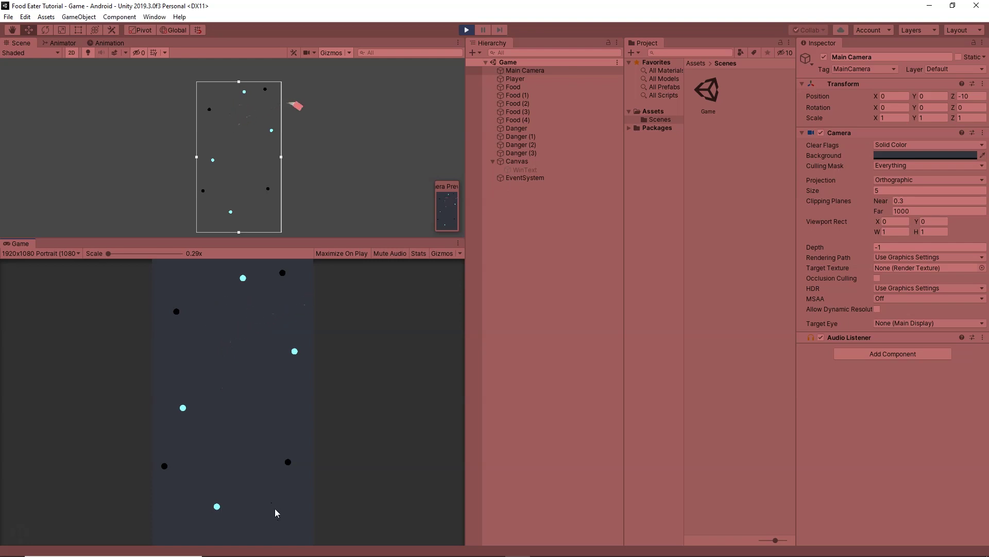
left_click(468, 31)
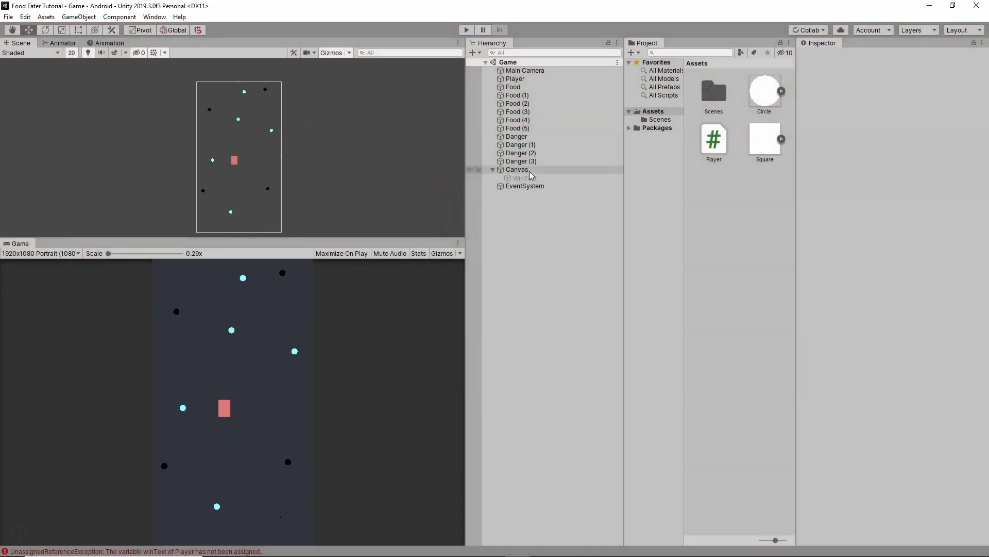
Assign the WinText object to the Win Text field of the Player script on the Player object
left_click(530, 80)
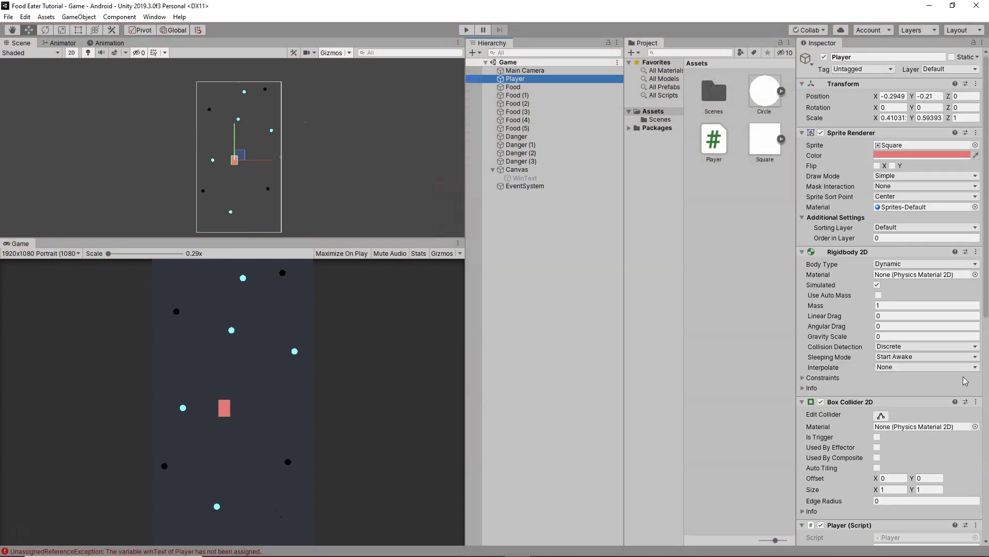
scroll(923, 466, "down", 10)
scroll(923, 466, "up", 10)
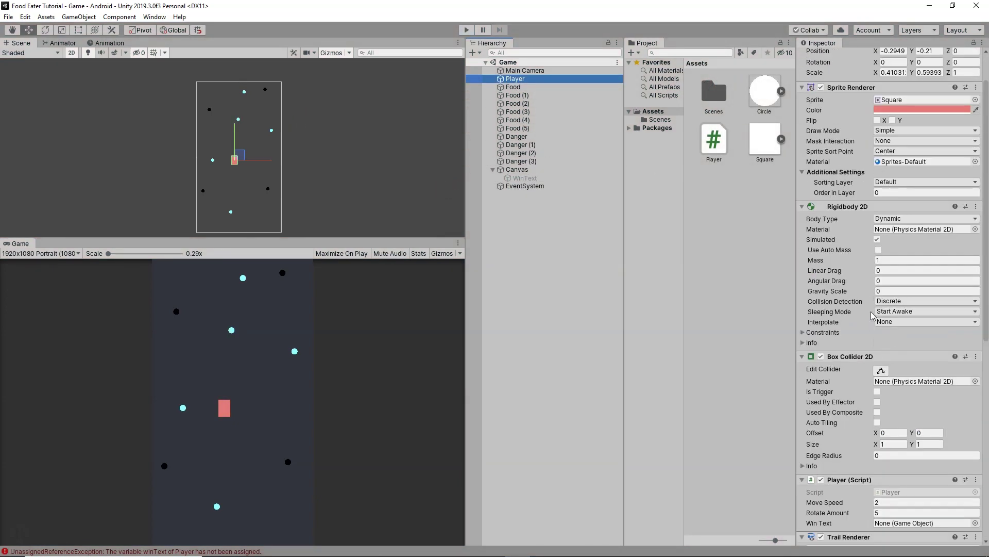
scroll(874, 234, "down", 10)
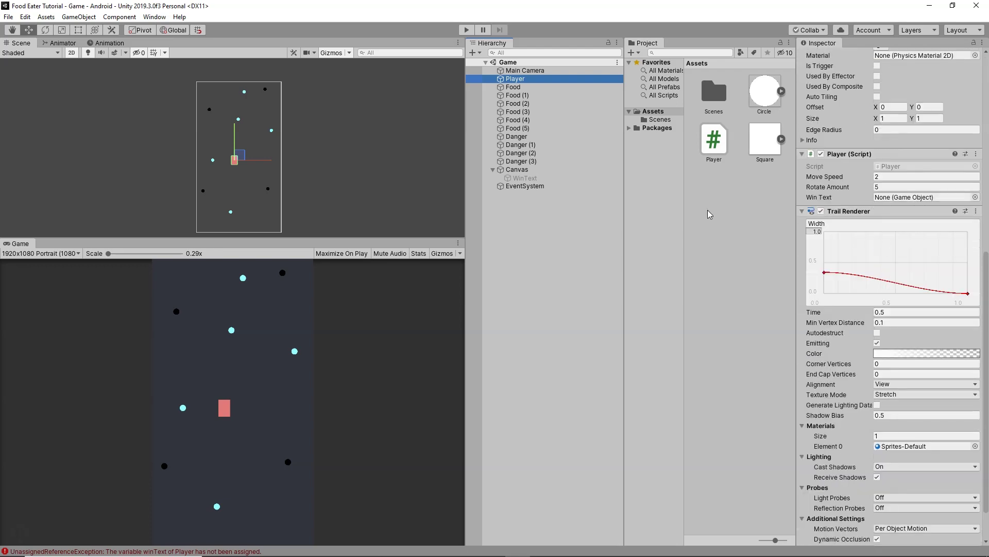
left_click_drag(499, 182, 890, 202)
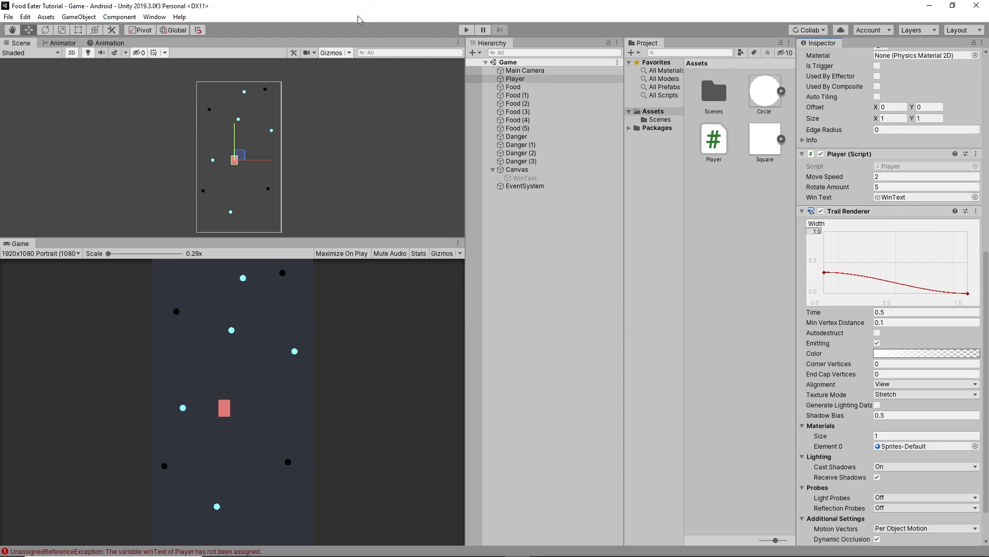
Open the build settings and review the Android player settings for company name, product name and package name
left_click(8, 16)
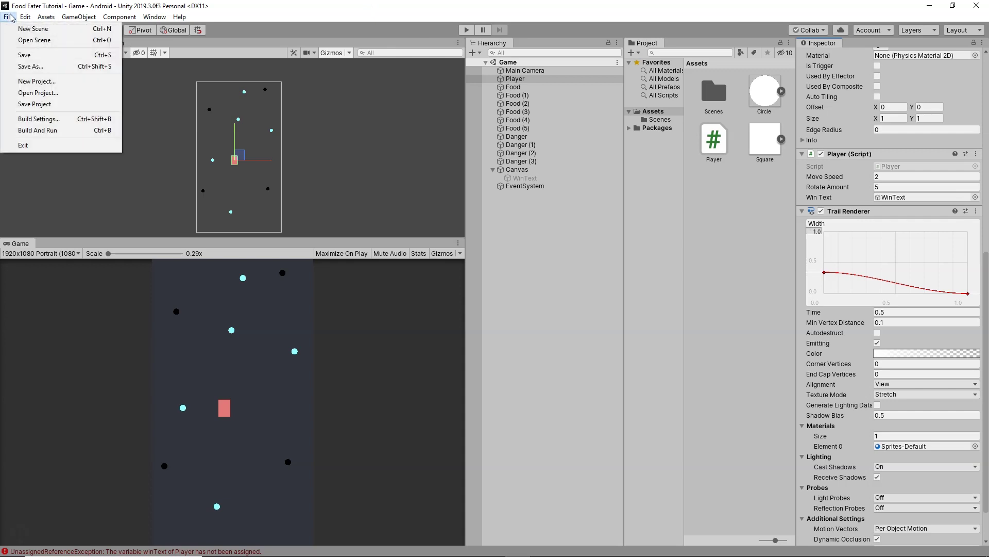
left_click(37, 120)
left_click(461, 377)
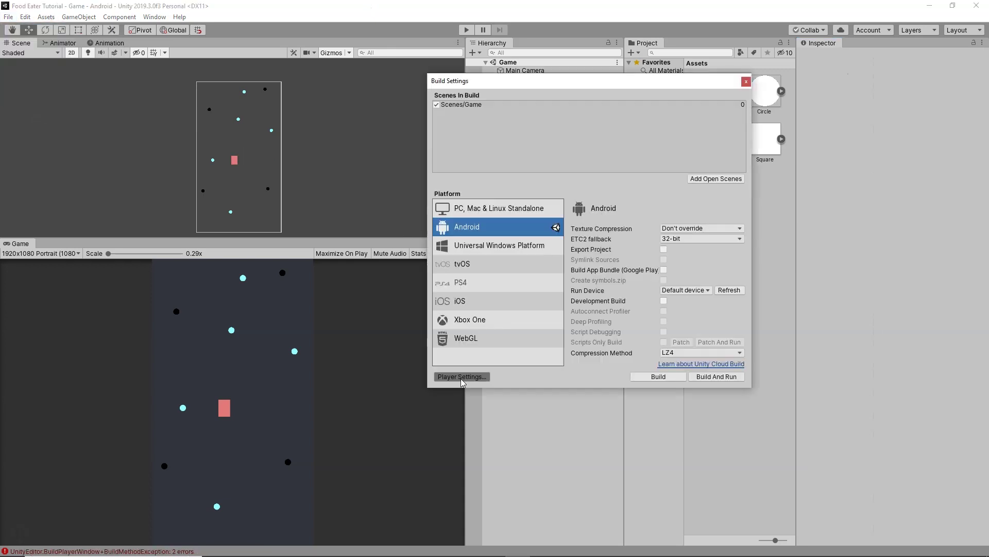
left_click(782, 106)
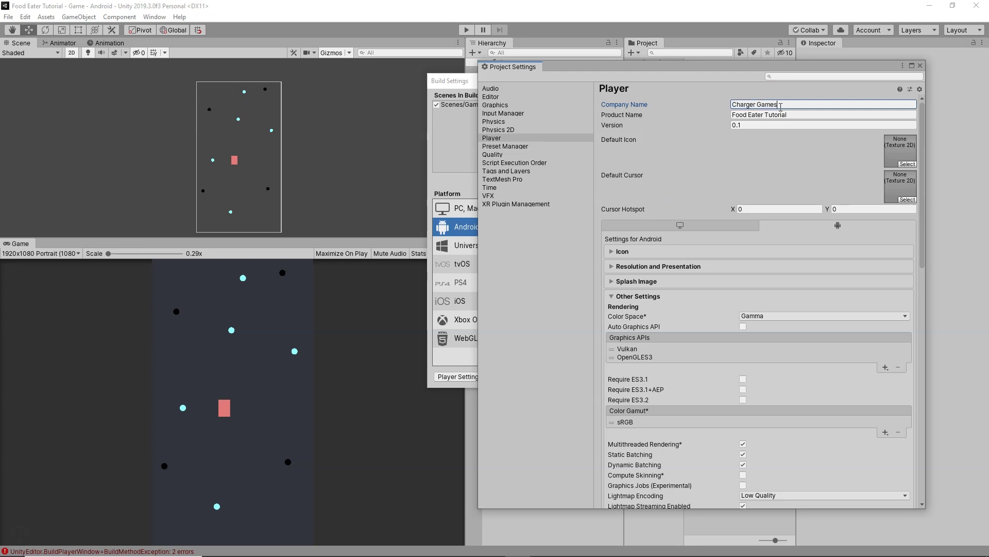
scroll(829, 146, "down", 5)
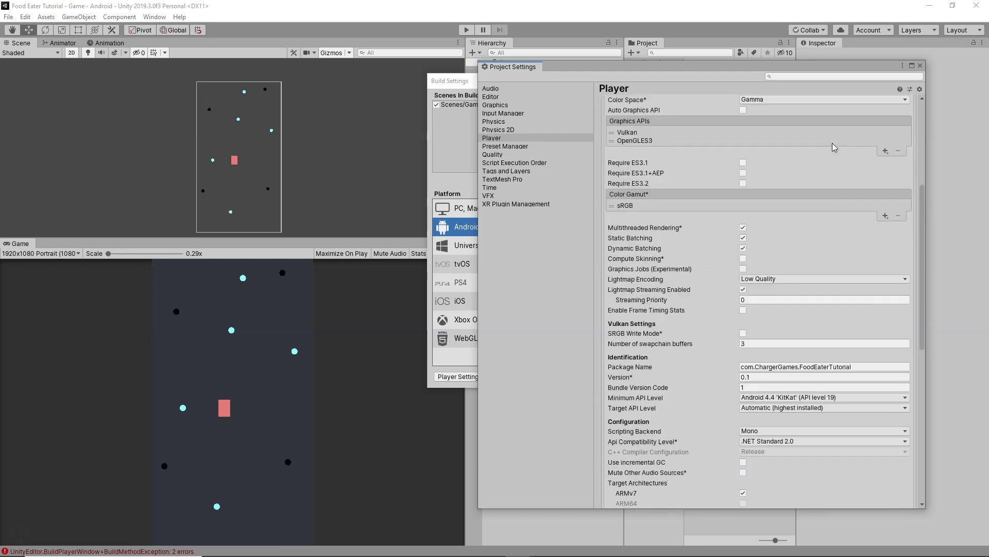
left_click(920, 66)
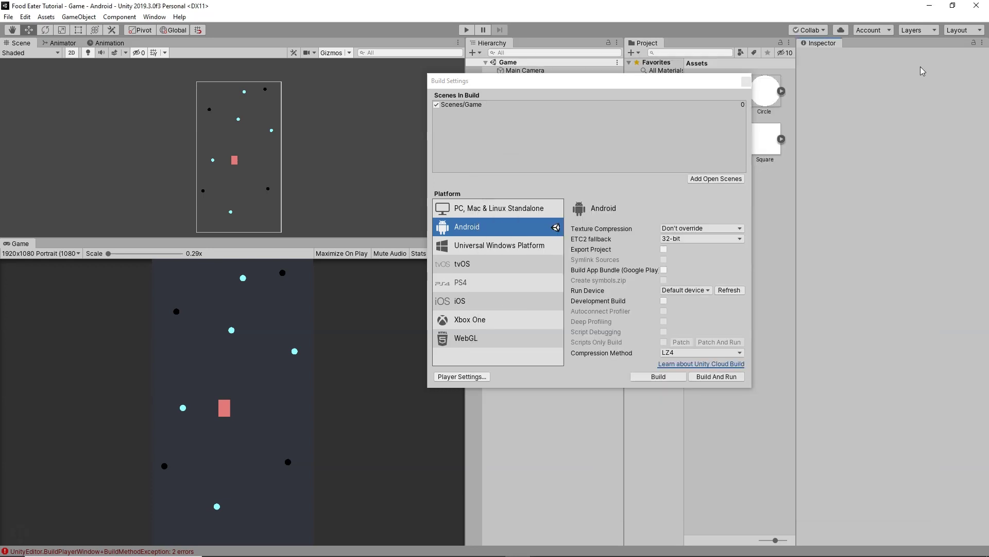
Build the Android game as an APK named "Food eater" in the project's Builds folder
left_click(658, 376)
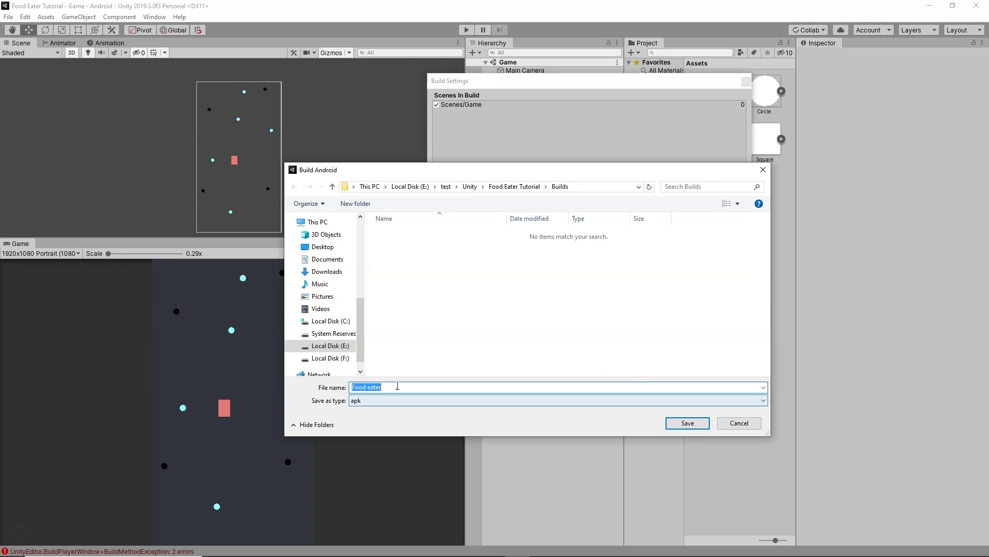
left_click(673, 425)
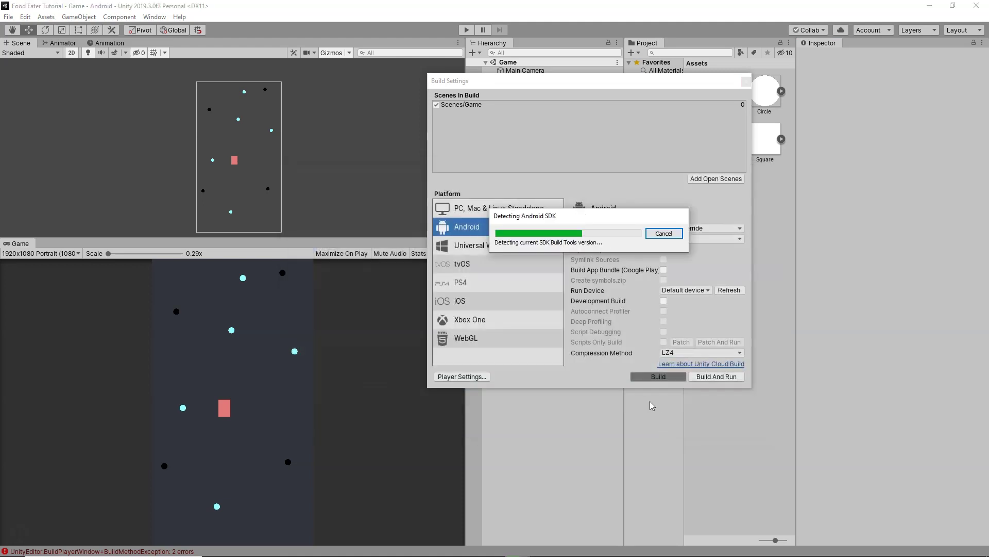